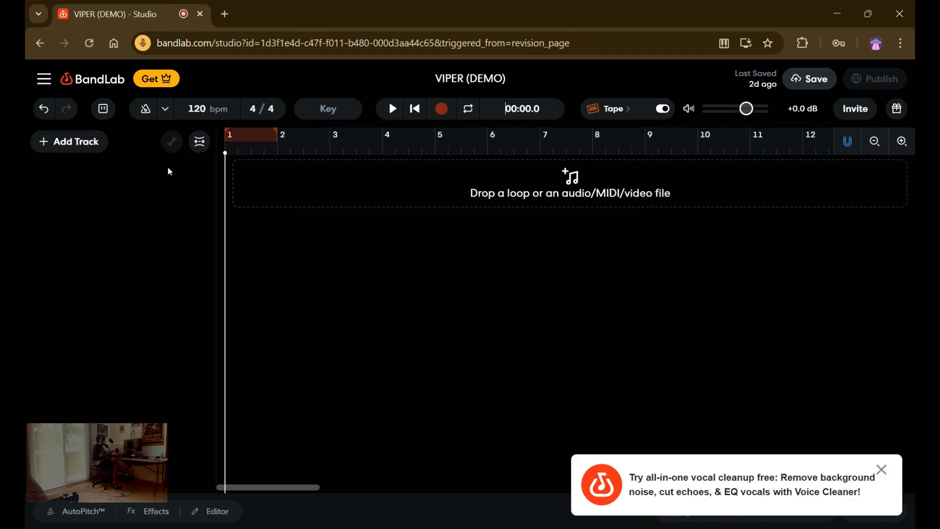
Add a Guitar track to the empty project and name it "Lead guitar".
left_click(53, 141)
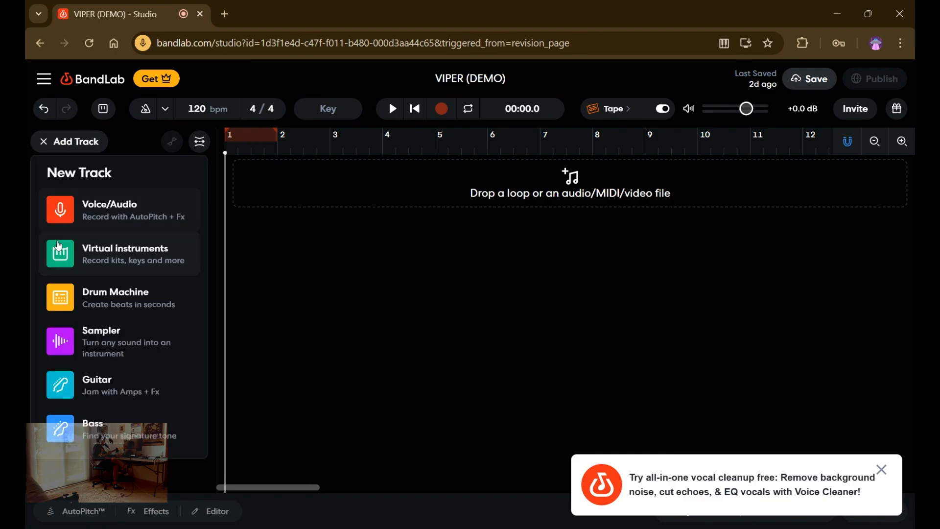
left_click(83, 392)
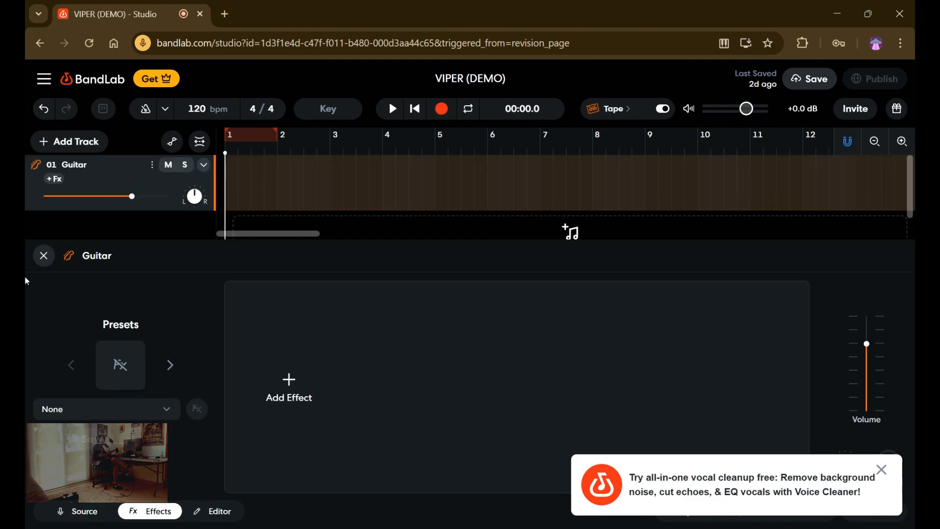
double_click(79, 166)
right_click(79, 167)
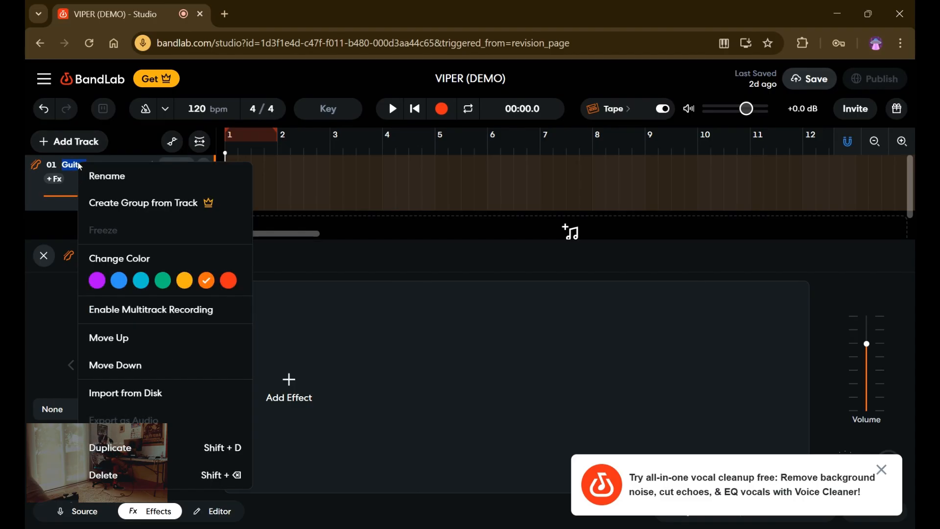
type("Lead")
left_click(25, 205)
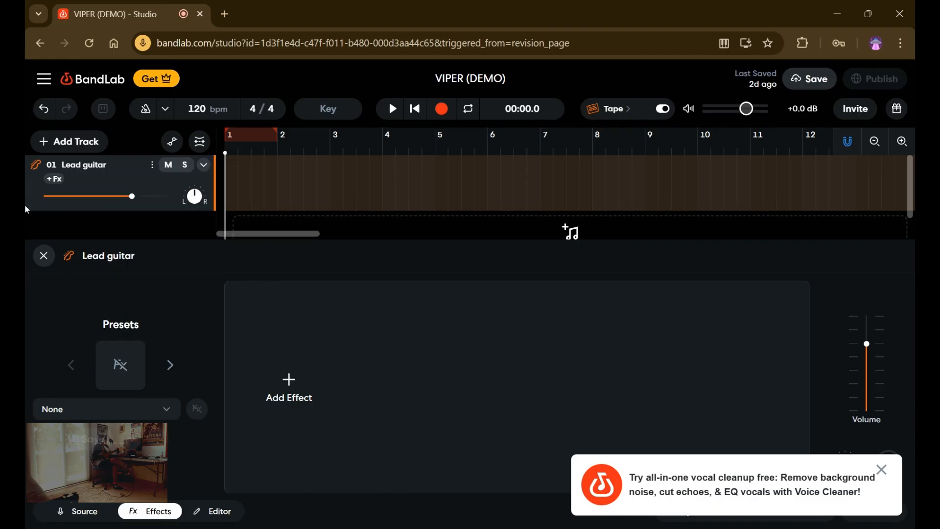
Correct the capitalization of the first track's name to "Lead Guitar".
left_click(89, 171)
left_click(88, 168)
key("Delete")
type("G")
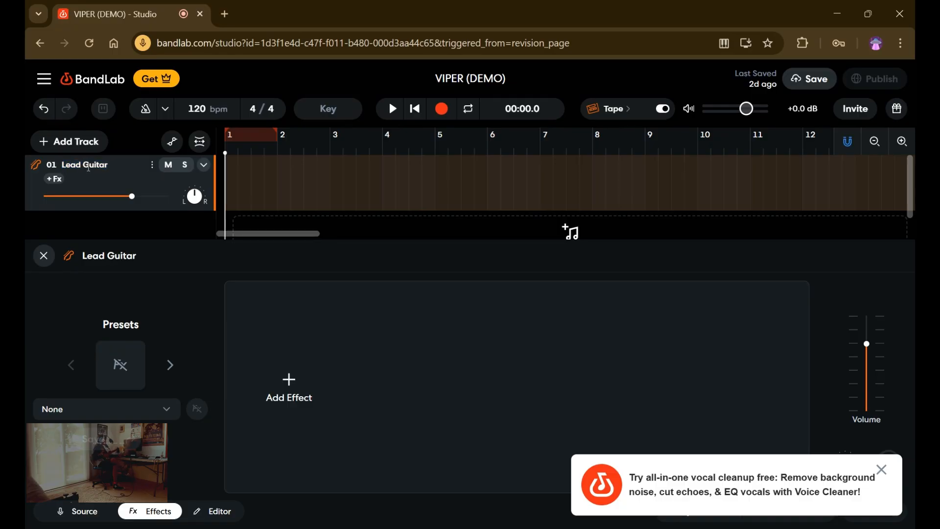
left_click(283, 400)
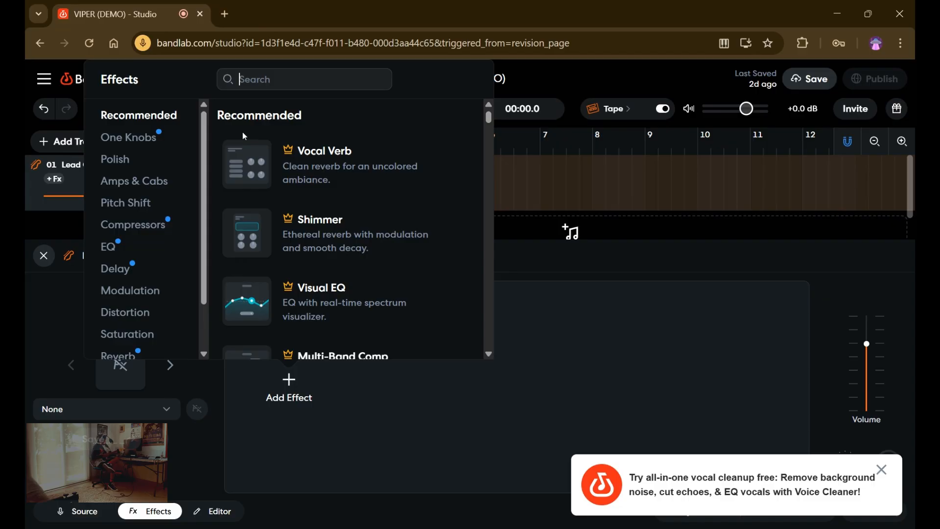
left_click(43, 255)
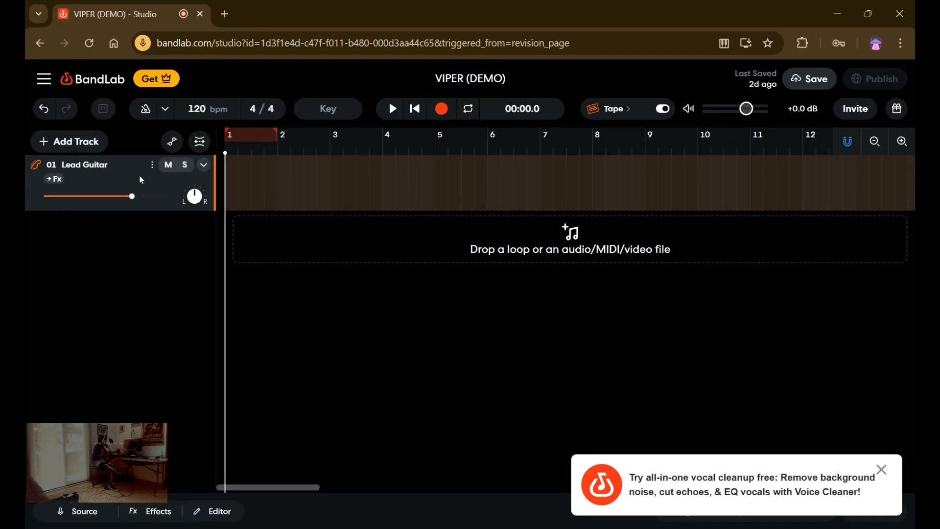
Duplicate the Lead Guitar track and rename the copy "Clean Guitar".
left_click(151, 165)
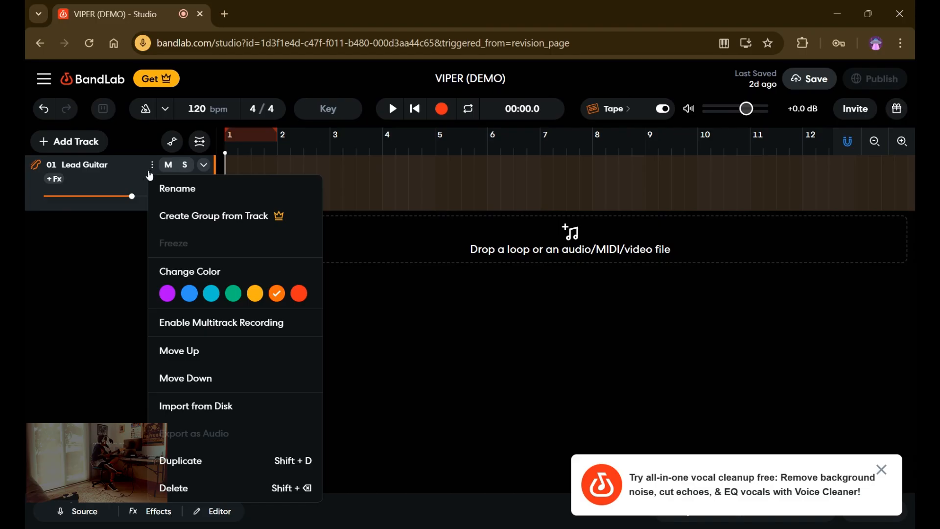
left_click(203, 460)
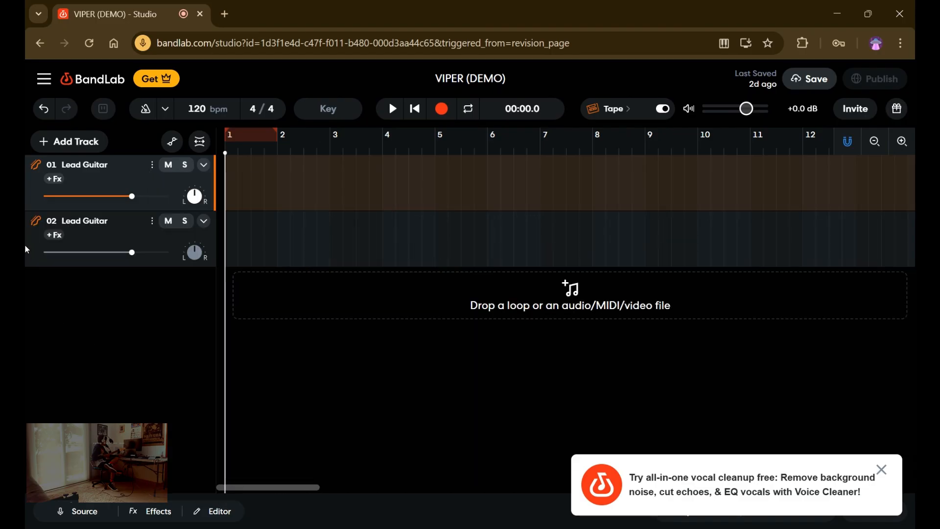
right_click(91, 222)
left_click(93, 220)
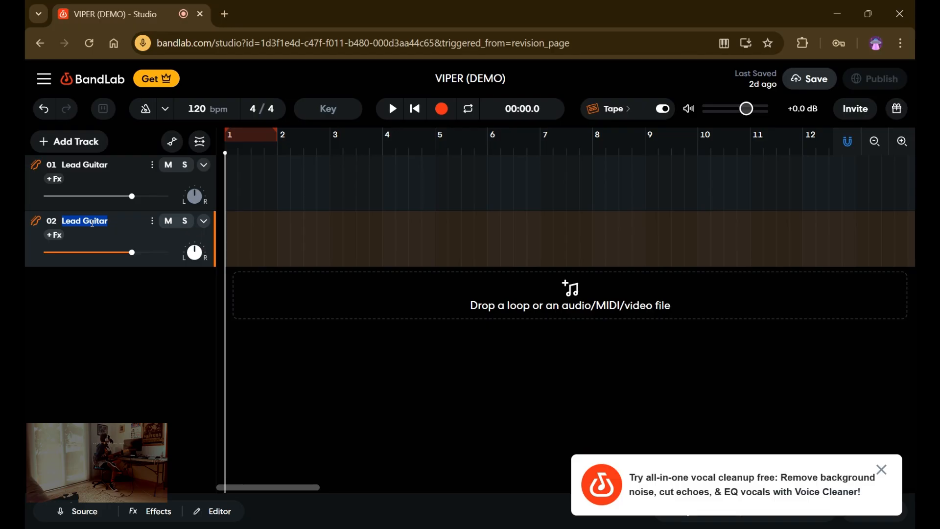
type("Clean Guitar")
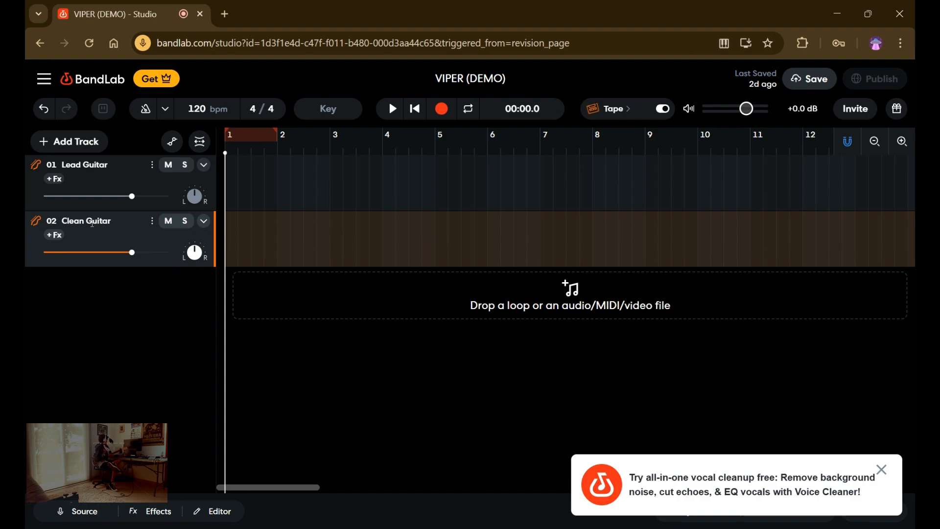
Change the Clean Guitar track's color to green.
left_click(152, 222)
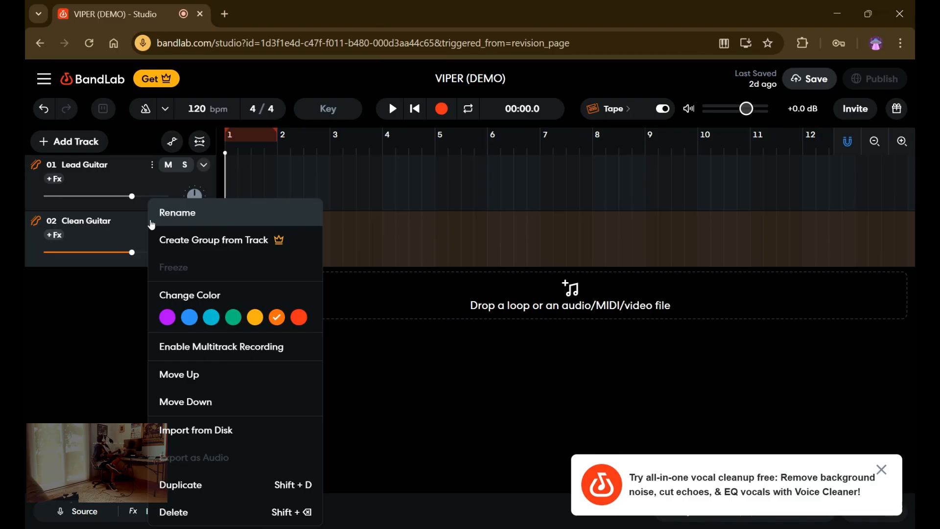
left_click(232, 317)
left_click(192, 306)
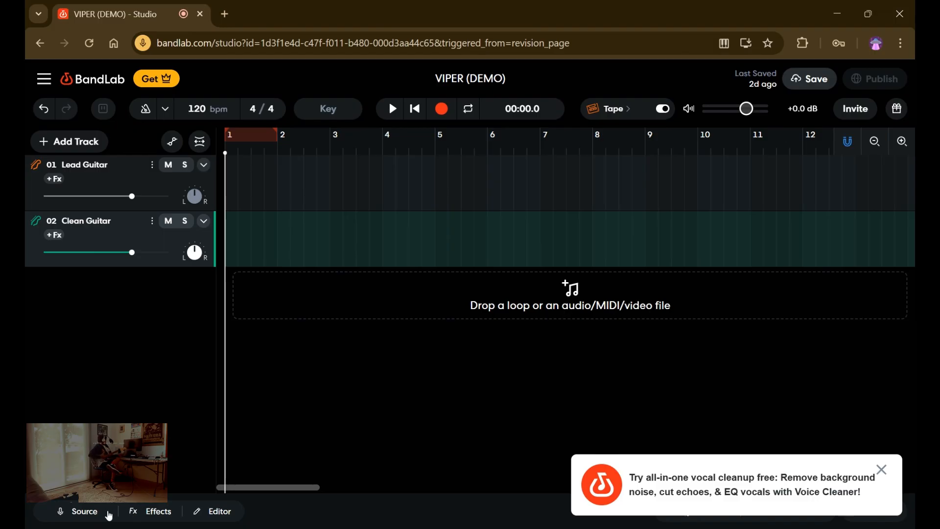
Examine the audio input devices available as the source for the Clean Guitar track.
left_click(85, 511)
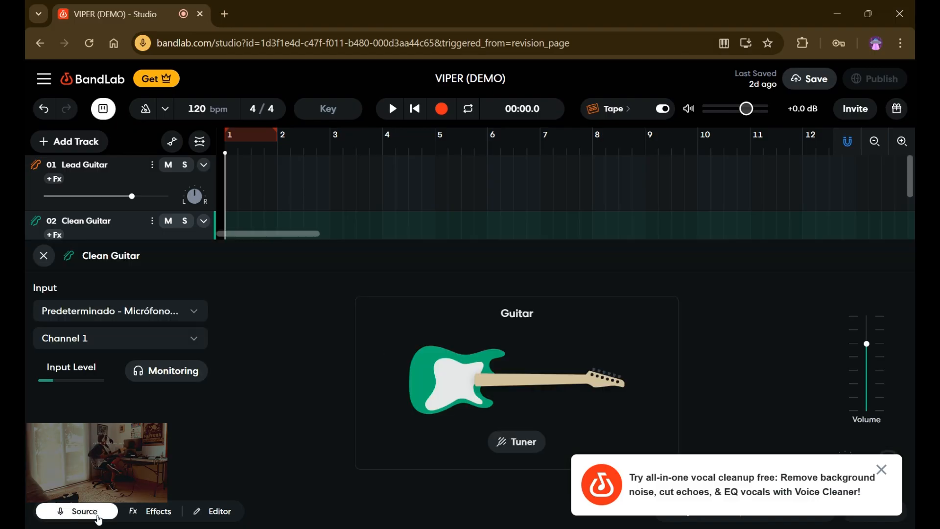
left_click(83, 308)
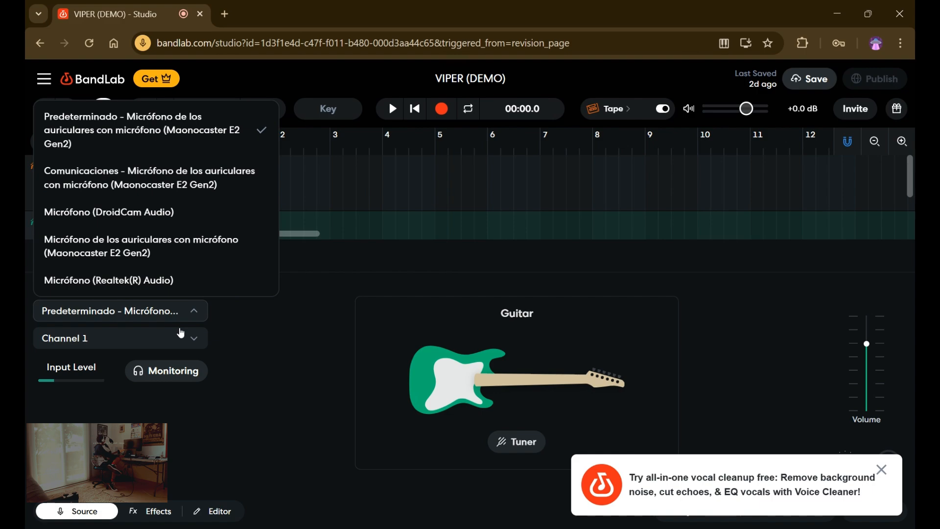
left_click(250, 347)
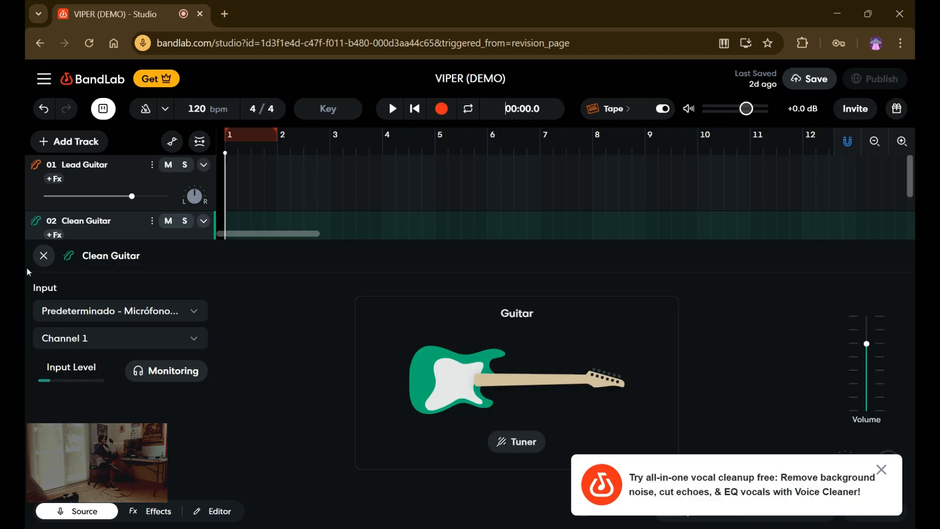
Dismiss the vocal cleanup promotion and add the Chorus Ensemble modulation effect to the Clean Guitar track.
left_click(161, 511)
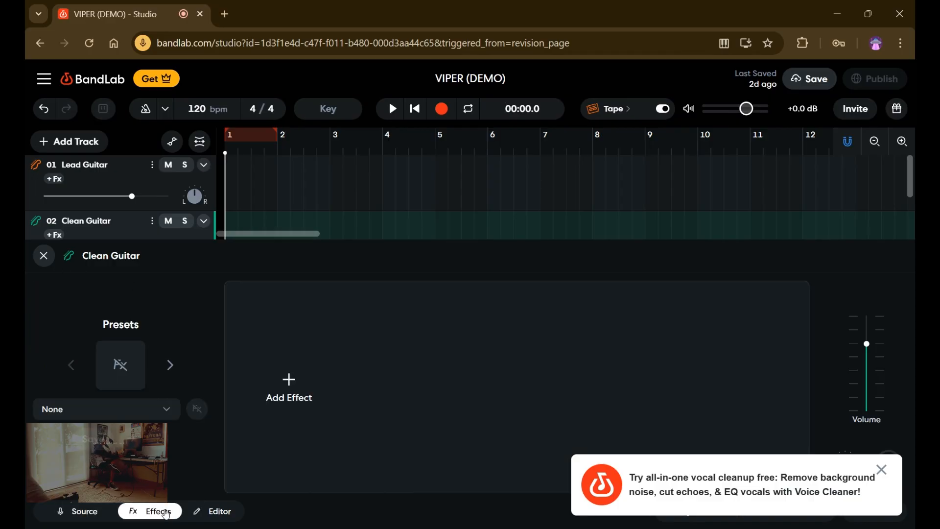
left_click(889, 470)
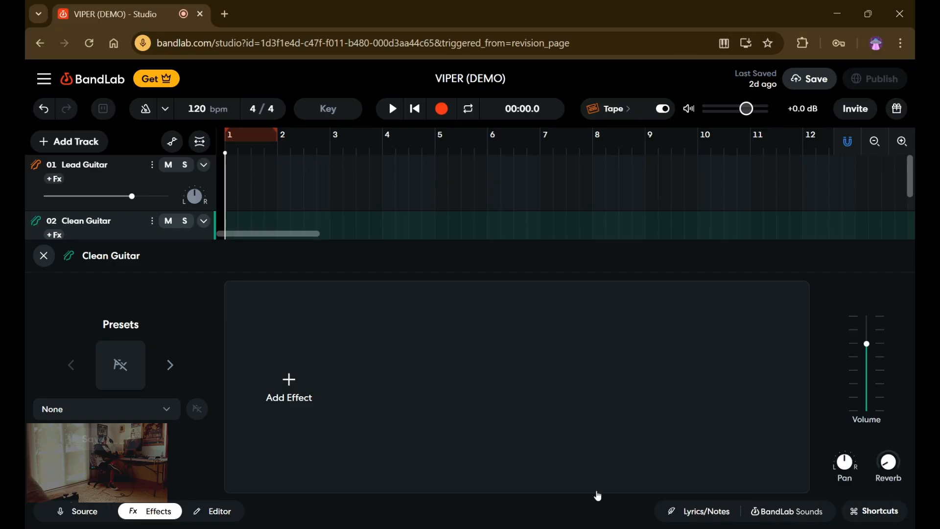
left_click(314, 375)
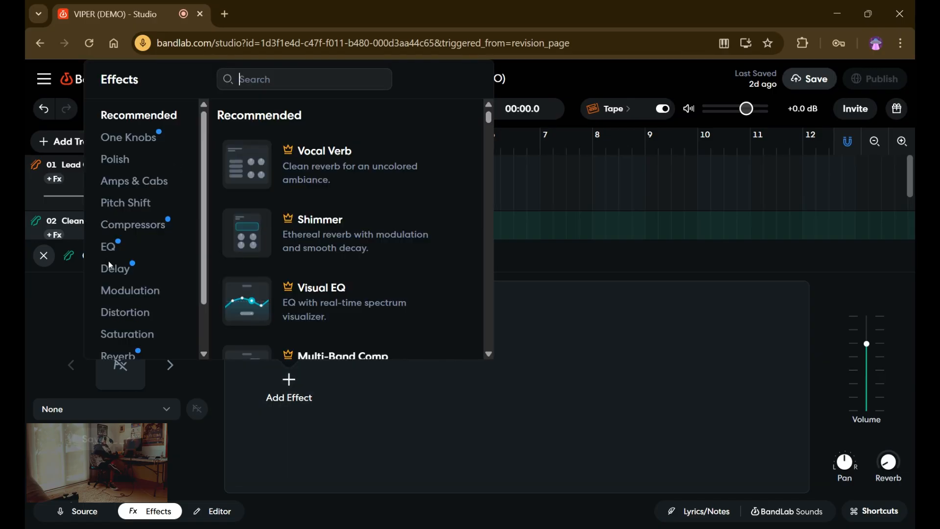
left_click(125, 291)
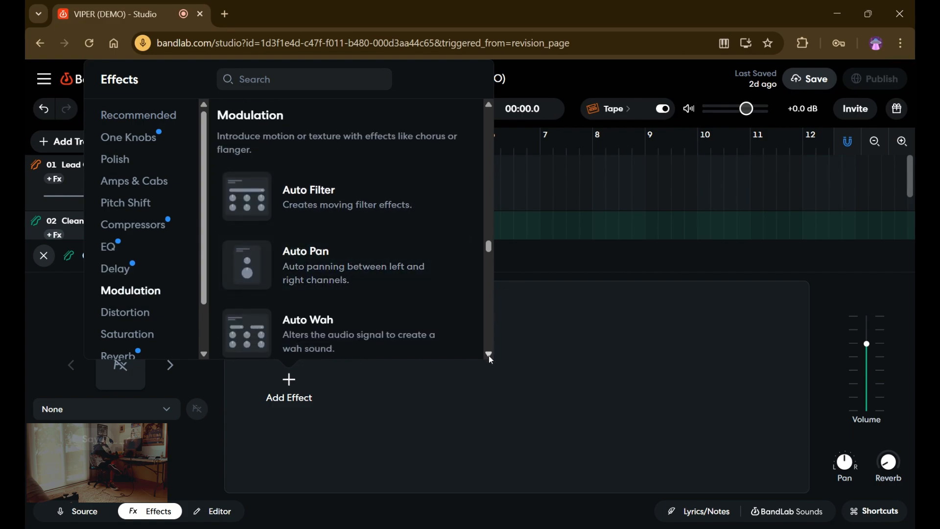
scroll(490, 358, "down", 4)
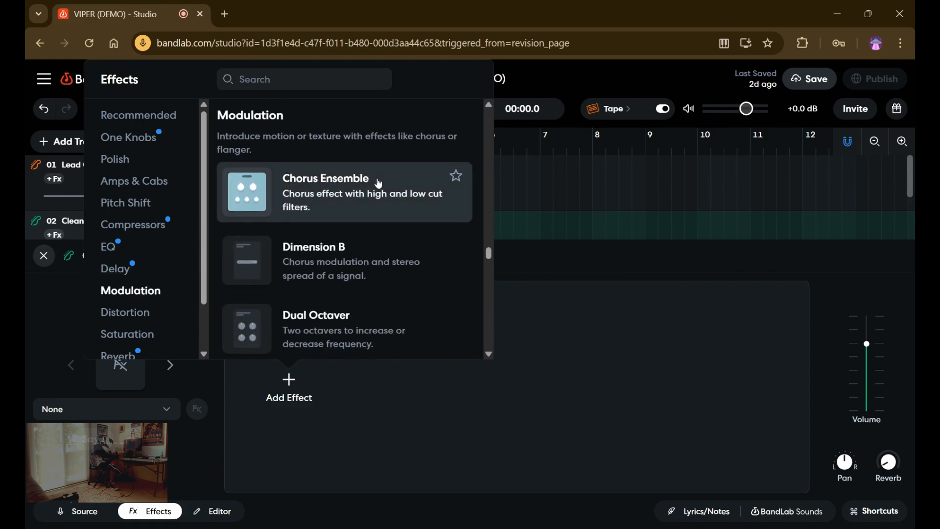
left_click(380, 185)
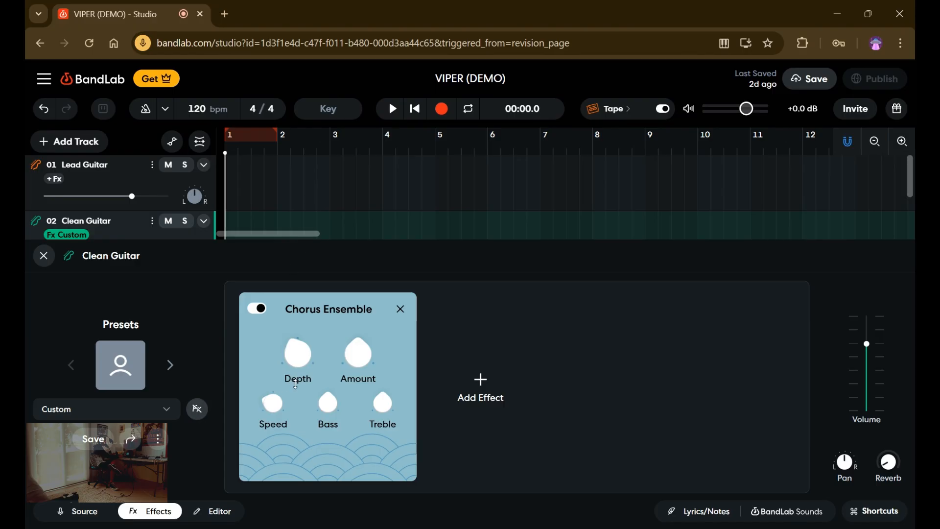
mouse_move(273, 394)
left_click(39, 256)
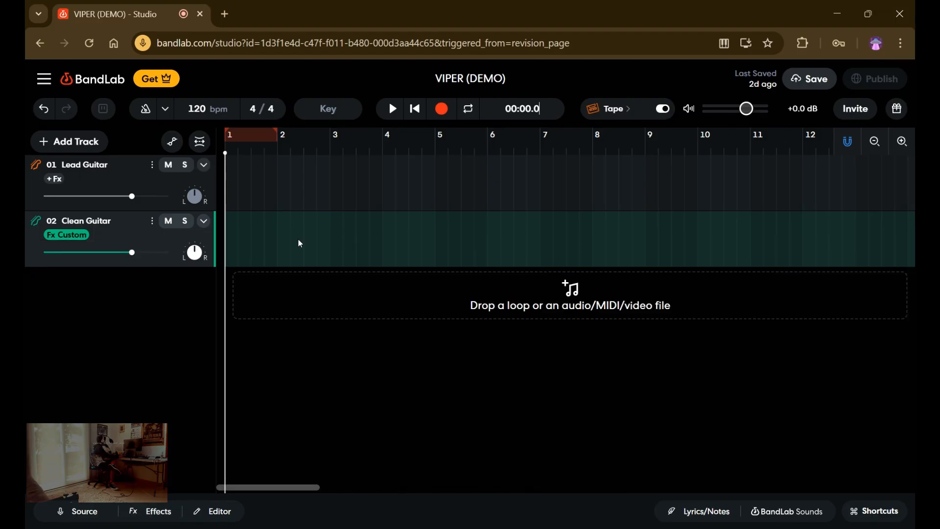
Record a guitar take of about 30 seconds on the Clean Guitar track.
left_click(442, 108)
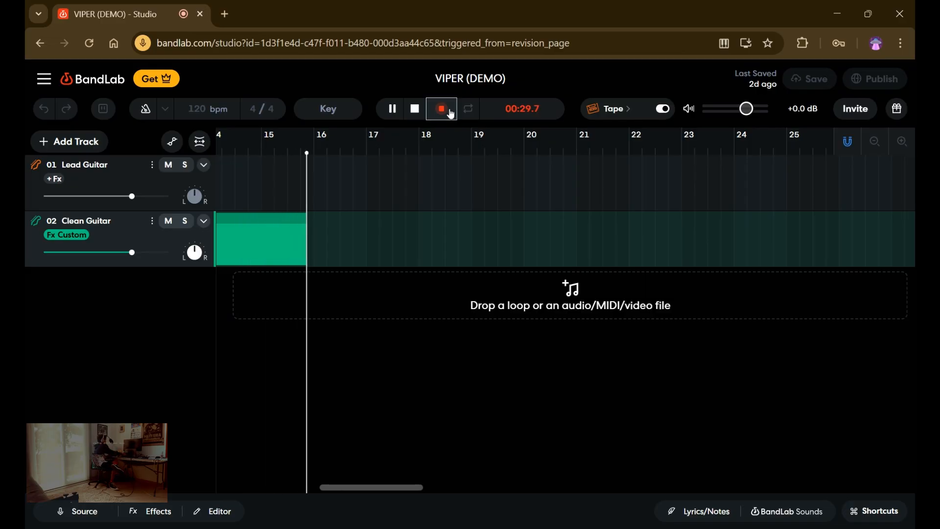
left_click(445, 110)
left_click(394, 118)
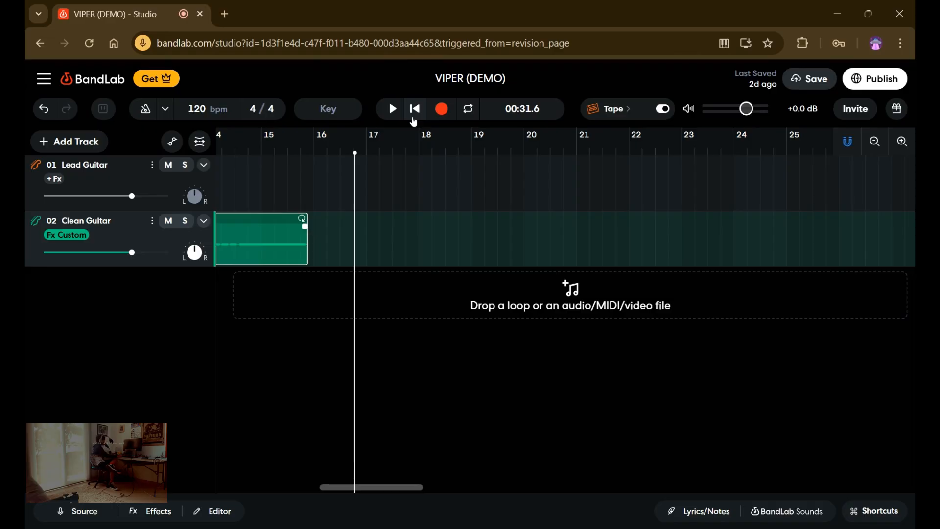
Play the first few seconds of the Clean Guitar recording from the start of the project.
left_click(414, 122)
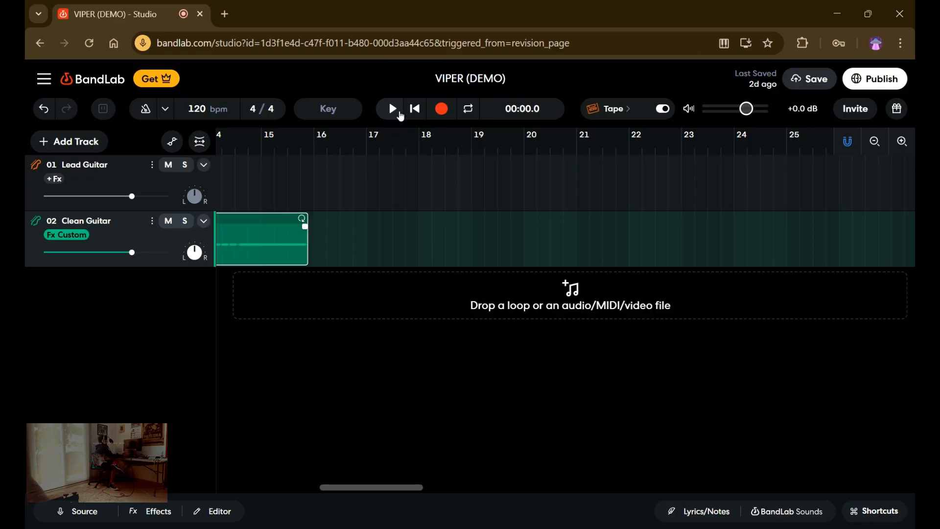
left_click(396, 114)
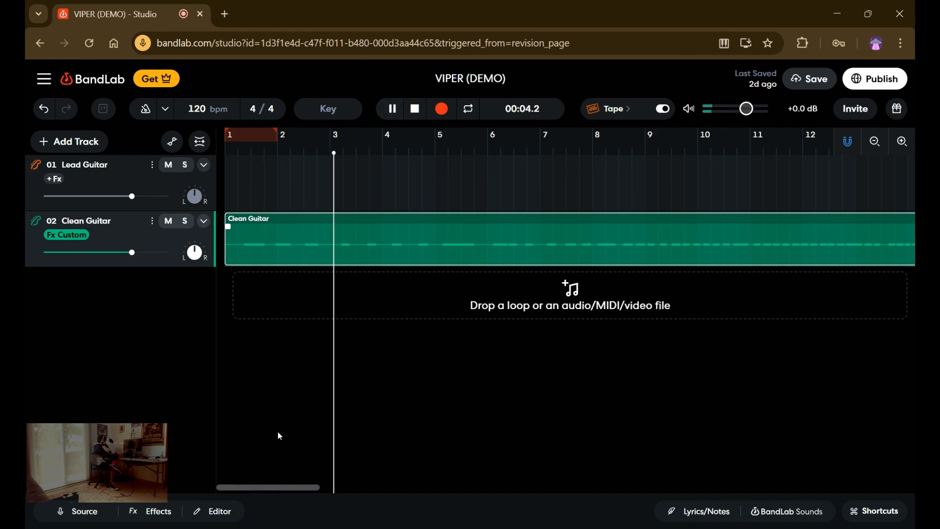
left_click(392, 109)
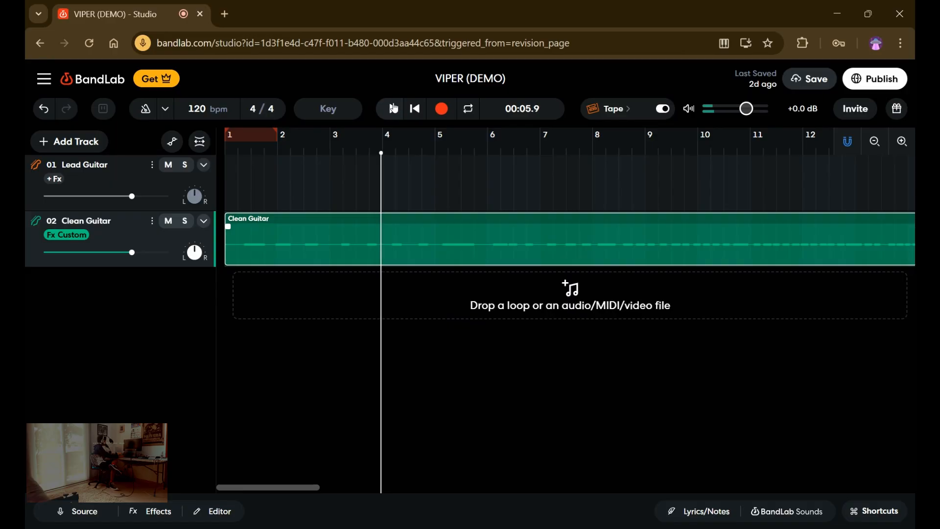
Raise the region gain of the Clean Guitar recording to +17.5 dB.
left_click(204, 519)
left_click_drag(128, 404, 159, 406)
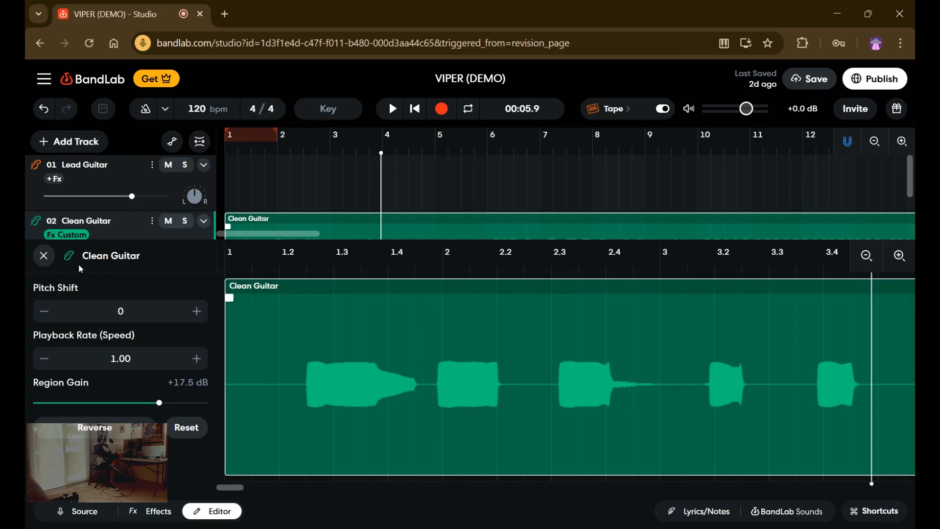
left_click(44, 256)
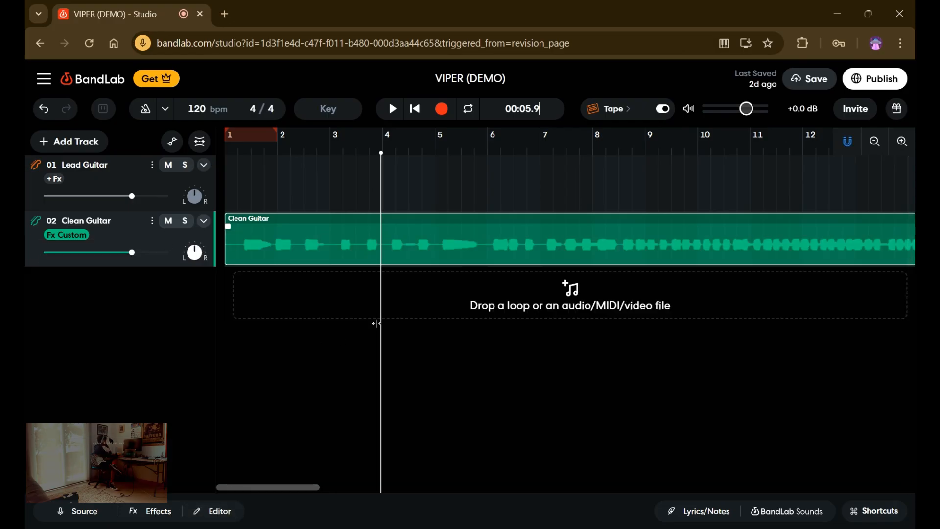
Play the boosted Clean Guitar recording from the beginning for about 12 seconds, and move the playhead back to about 00:03.8.
left_click_drag(382, 321, 225, 304)
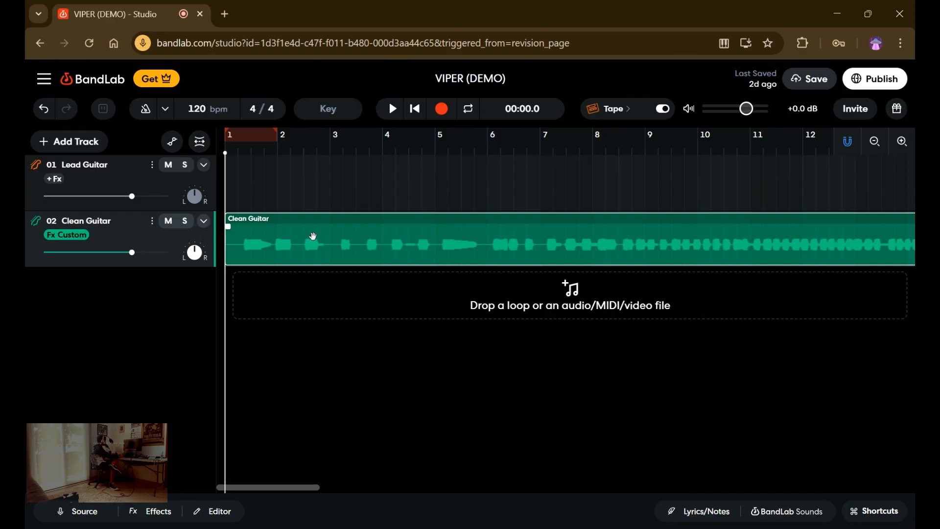
left_click(399, 120)
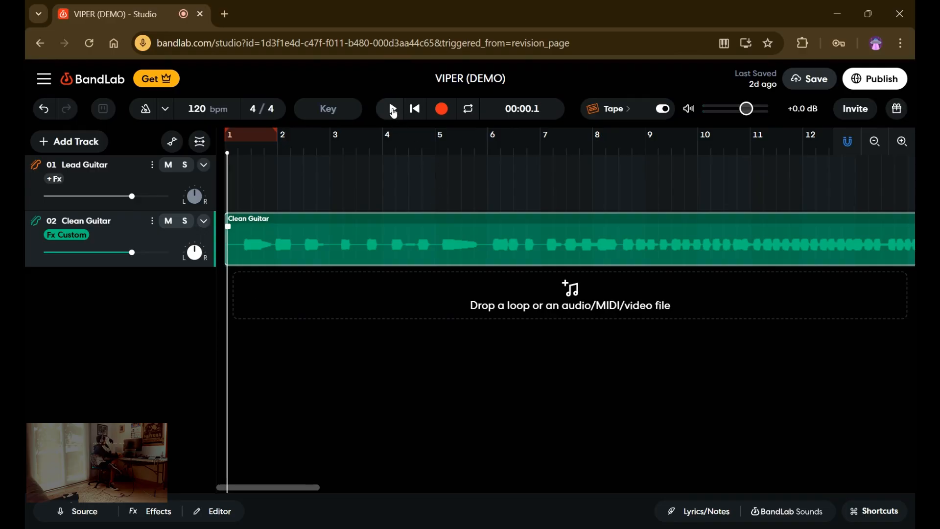
left_click(393, 110)
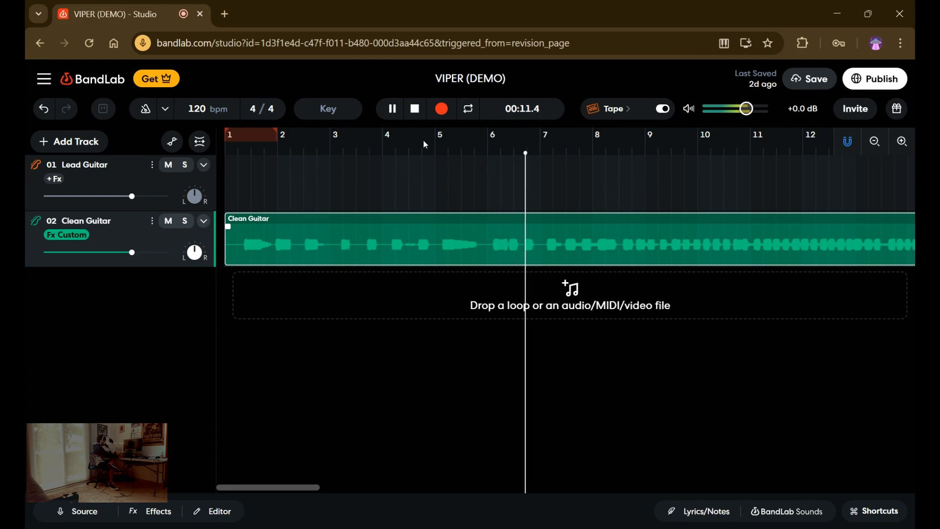
left_click(402, 112)
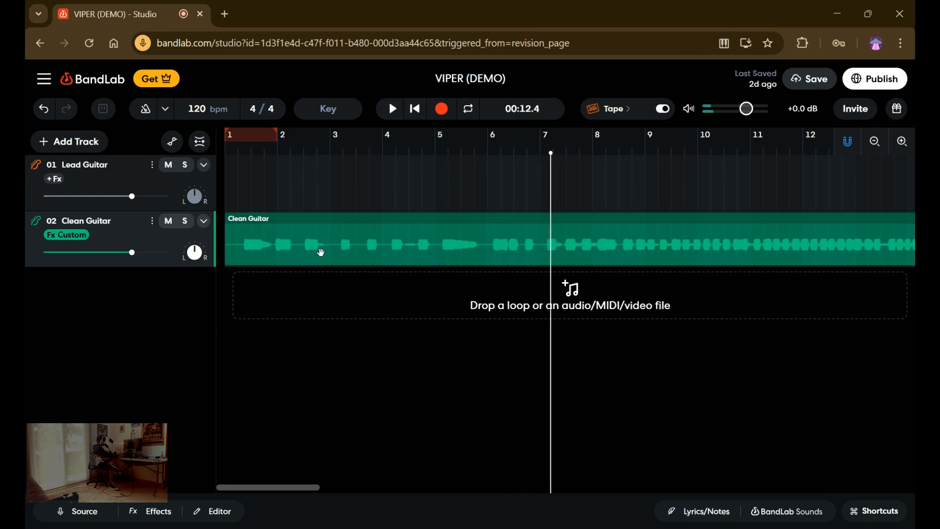
left_click_drag(551, 346, 322, 300)
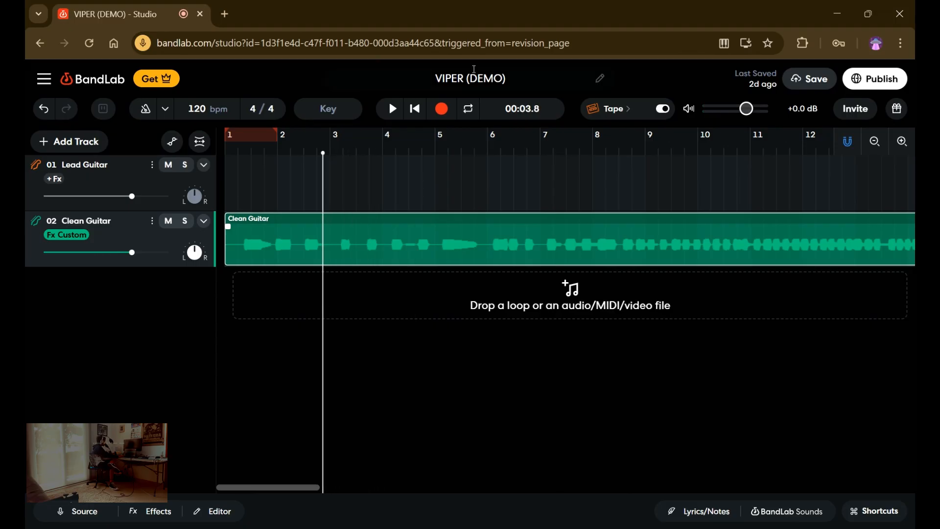
Play briefly to locate the unwanted note in the Clean Guitar recording, and split the region at 00:04.5 and 00:04.8.
left_click(396, 112)
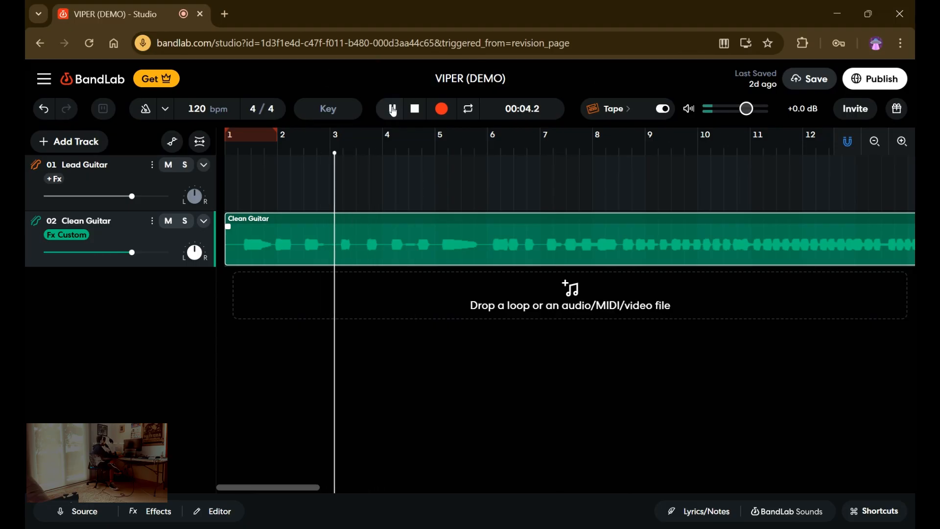
left_click(395, 108)
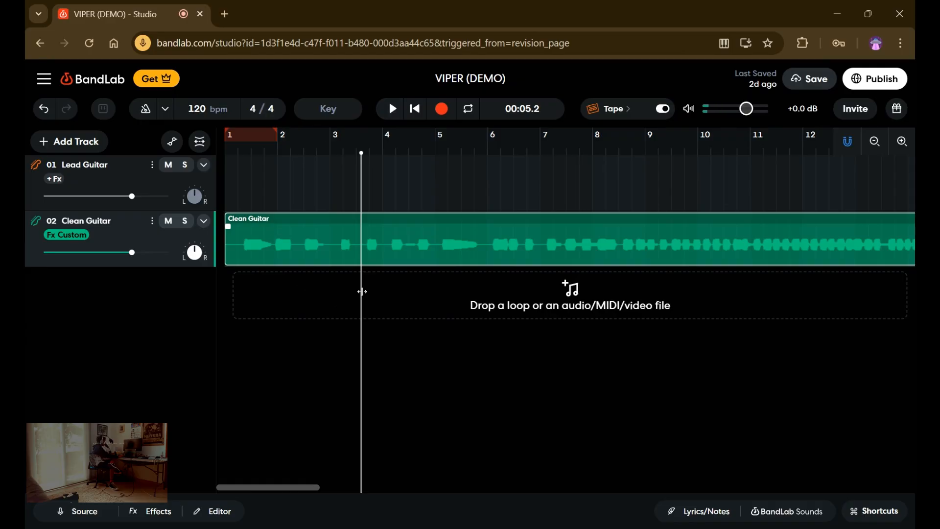
left_click_drag(362, 283, 342, 289)
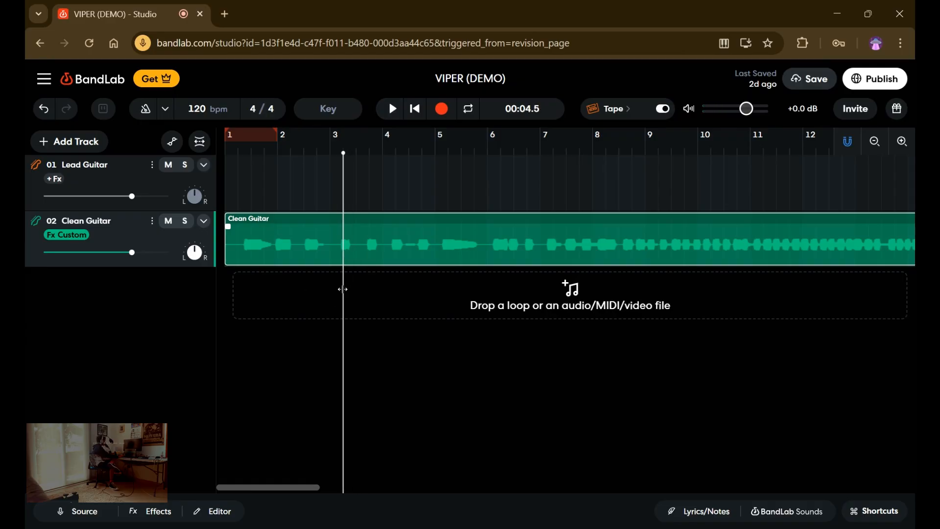
key("ctrl+e")
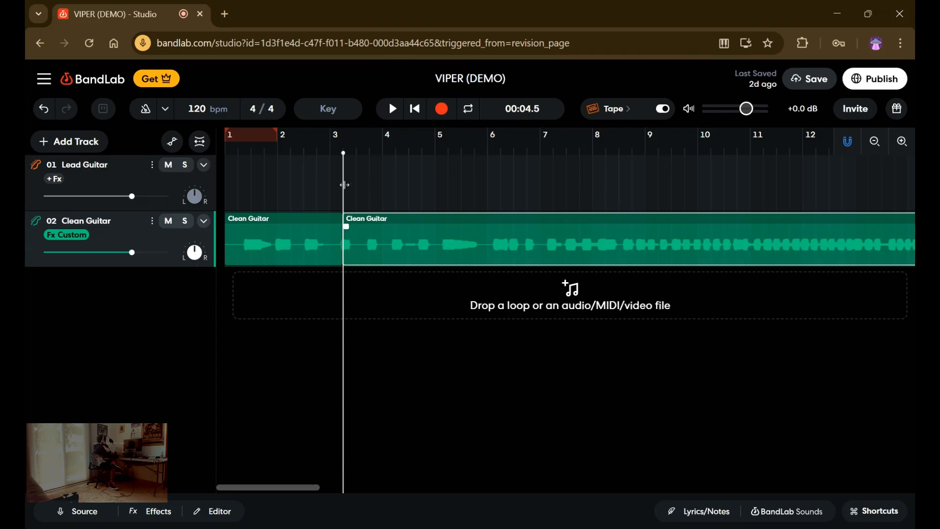
left_click_drag(345, 185, 352, 189)
key("ctrl+e")
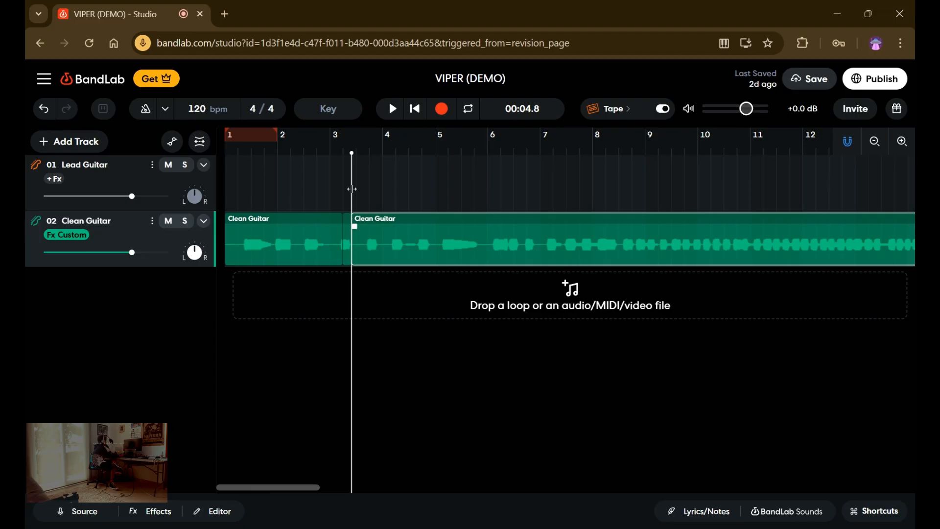
Delete the short Clean Guitar slice between 00:04.5 and 00:04.8, and move the remaining recording earlier to close the gap.
left_click_drag(353, 252, 348, 251)
left_click(340, 253)
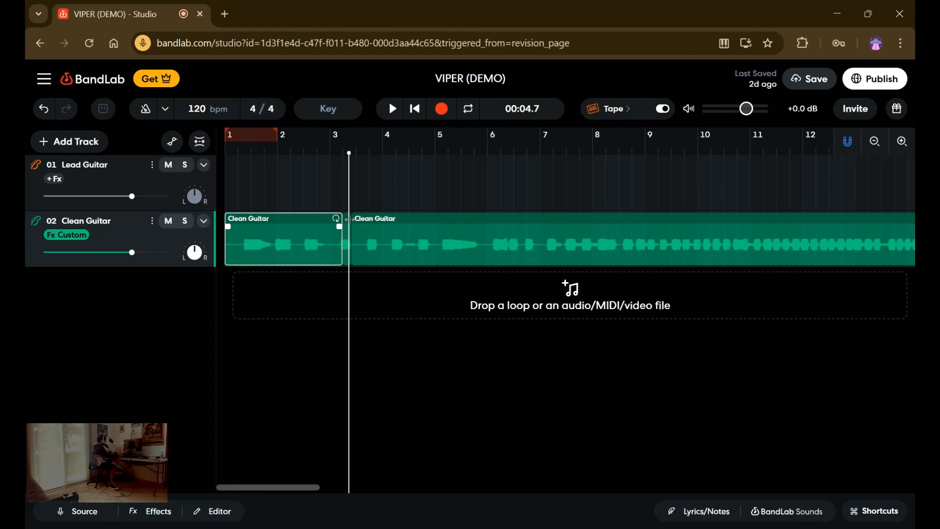
left_click_drag(351, 217, 343, 224)
left_click(351, 228)
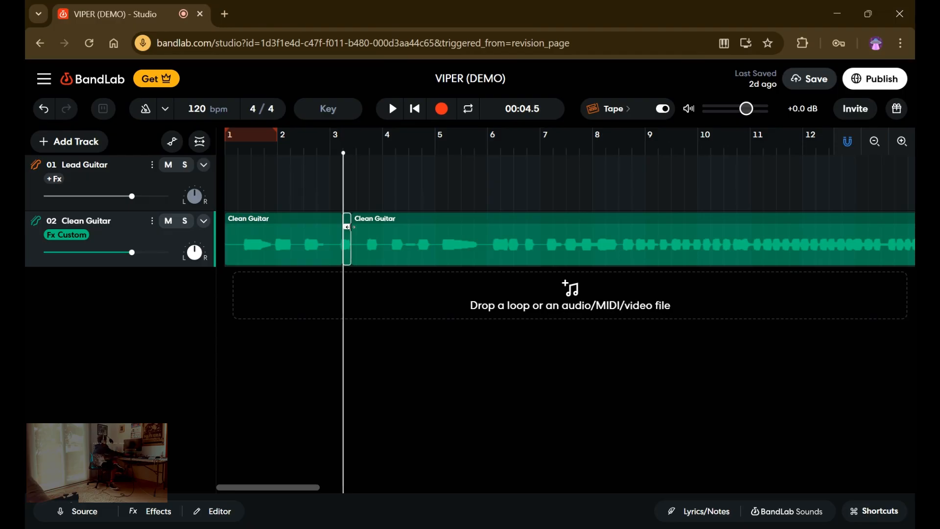
left_click_drag(358, 241, 352, 248)
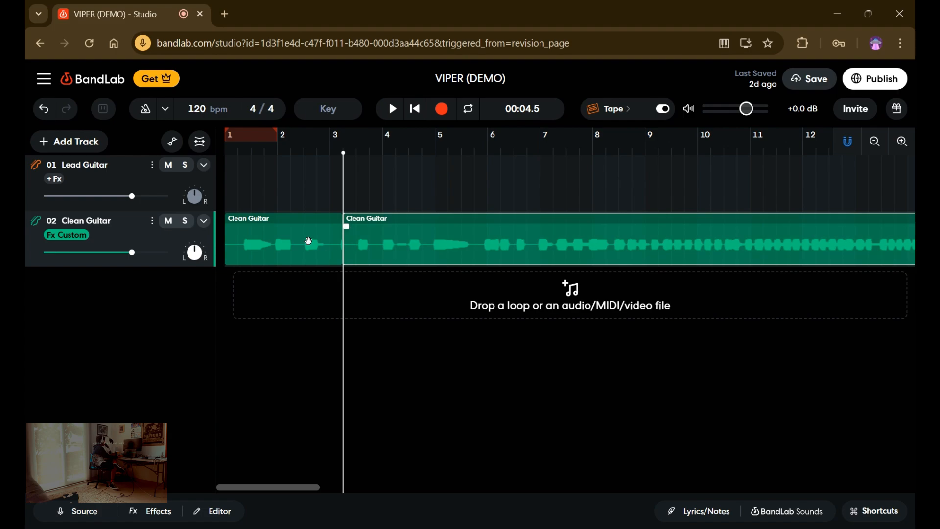
Play the edited Clean Guitar recording from about 00:03.2 through to its end and pause.
left_click_drag(348, 200, 309, 192)
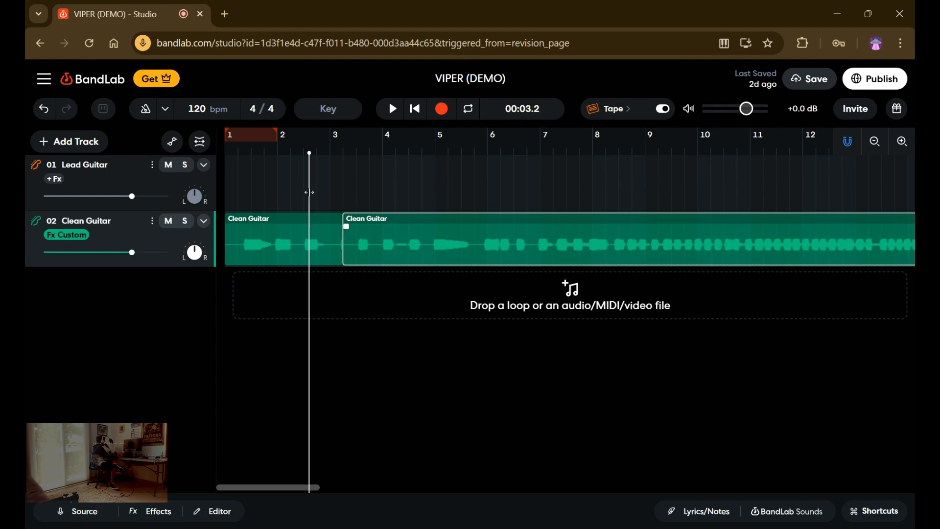
left_click(393, 107)
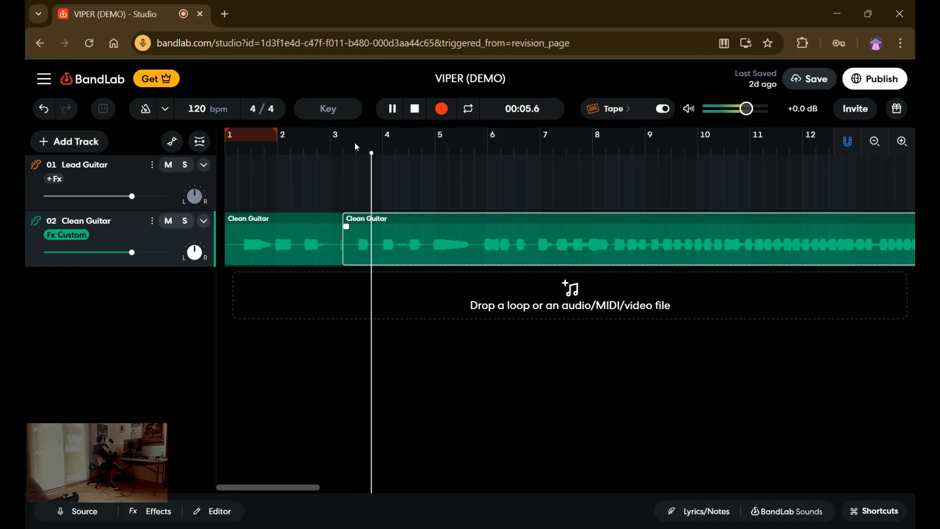
left_click(387, 119)
left_click(386, 120)
left_click(391, 114)
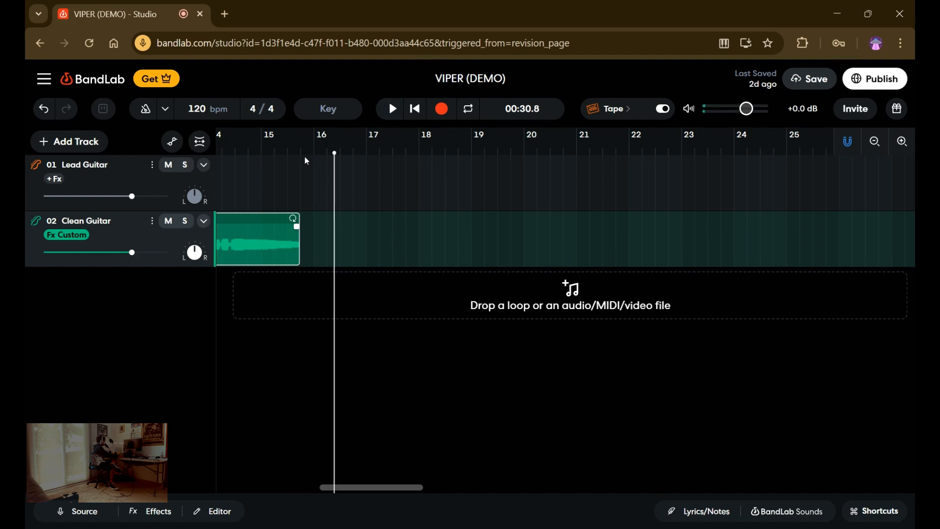
Select the Lead Guitar track and place the playhead at about 00:29.0, just before the Clean Guitar recording ends.
left_click(296, 183)
left_click(305, 188)
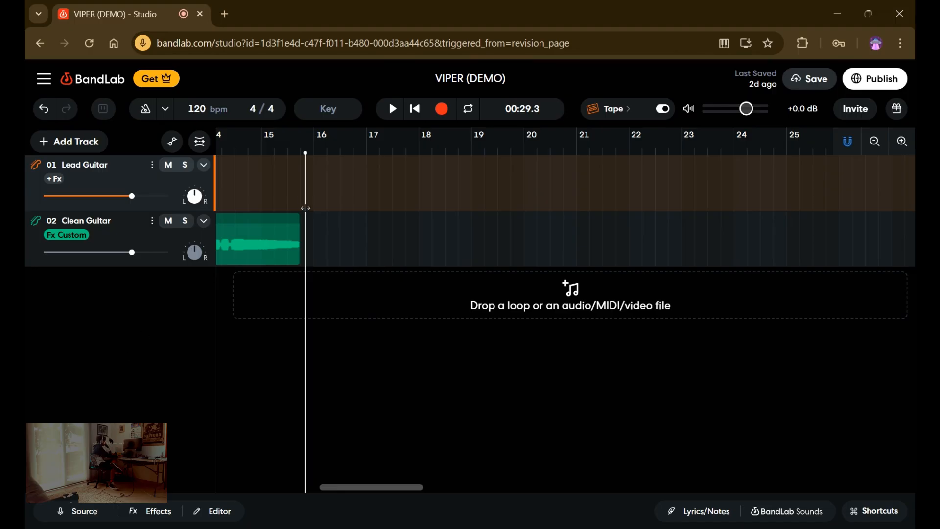
left_click(296, 201)
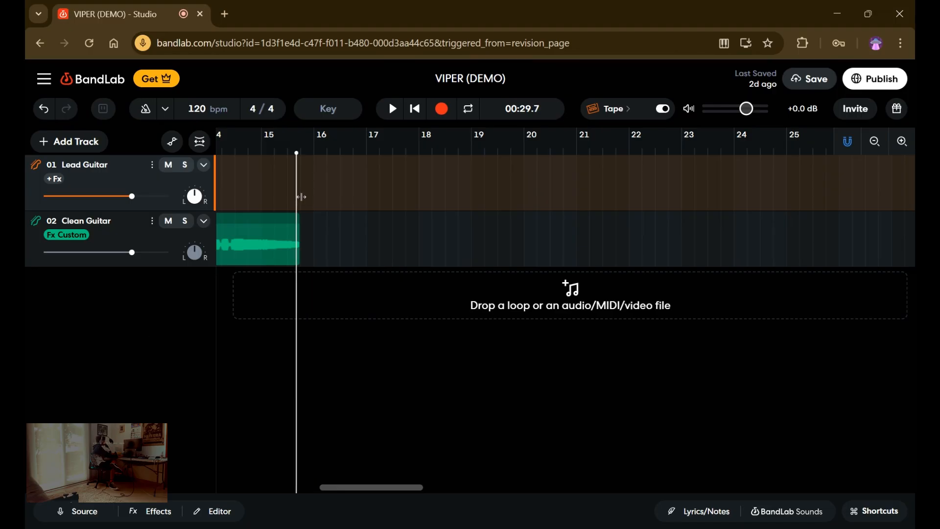
left_click(306, 203)
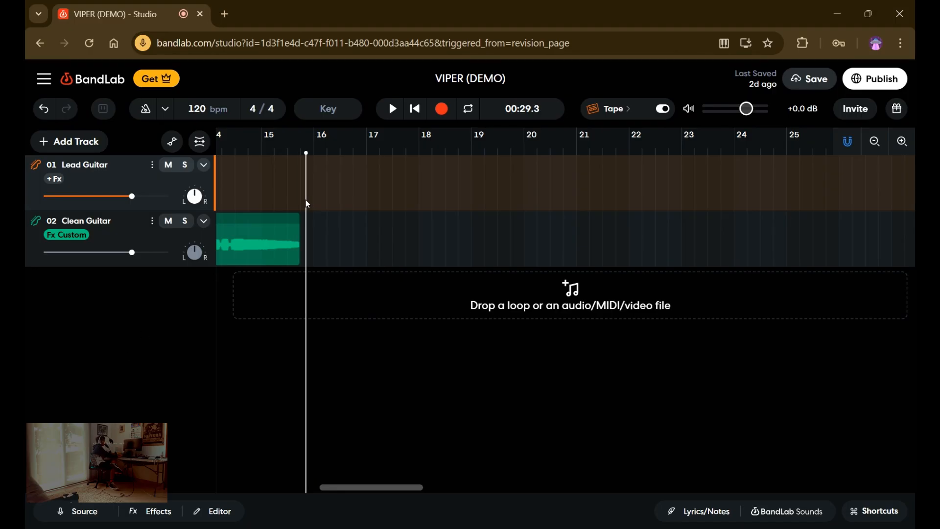
left_click(290, 168)
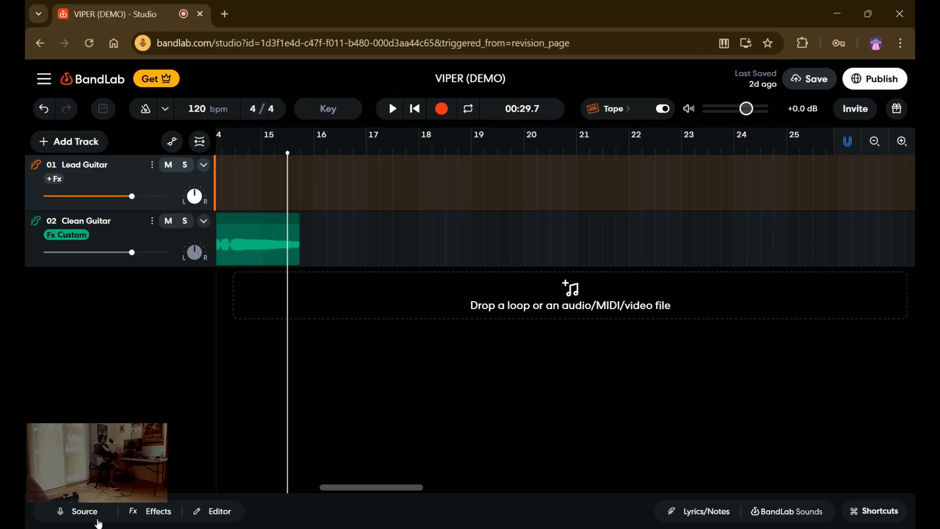
Add the Puff Pie fuzz effect to the Lead Guitar track and raise its Sustain and Tone.
left_click(142, 517)
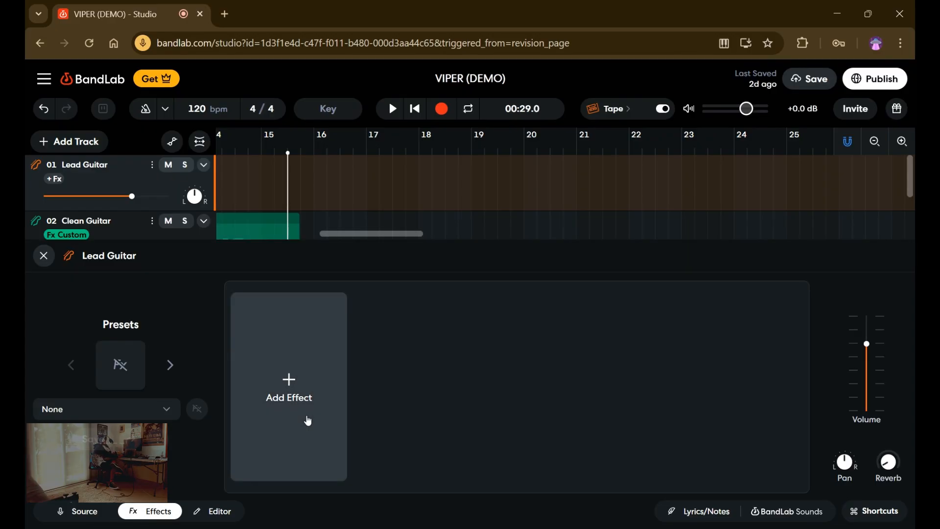
left_click(308, 420)
type("puff")
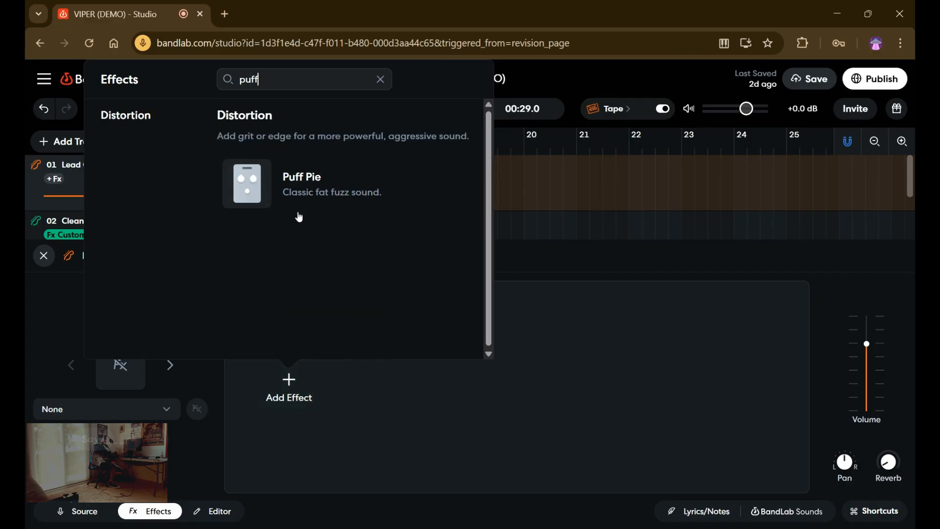
left_click(279, 192)
mouse_move(288, 370)
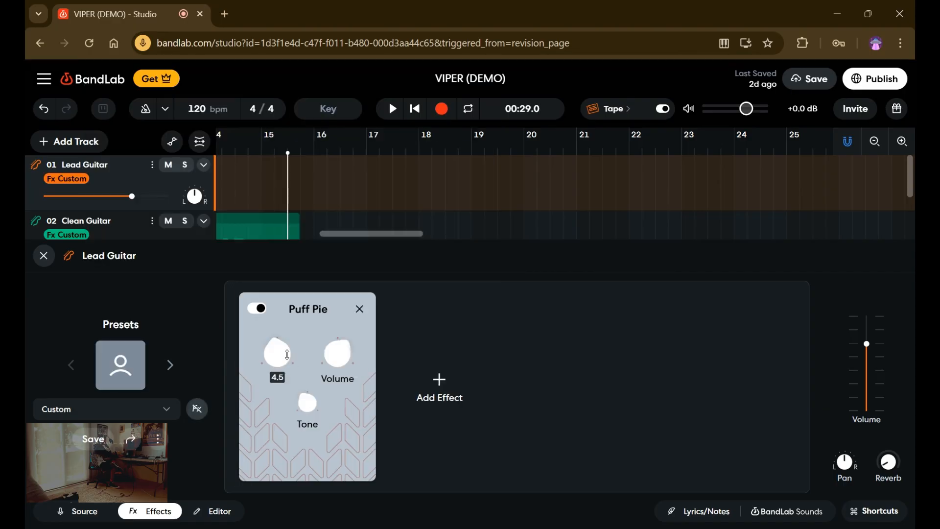
left_click_drag(287, 351, 282, 332)
left_click_drag(308, 403, 297, 326)
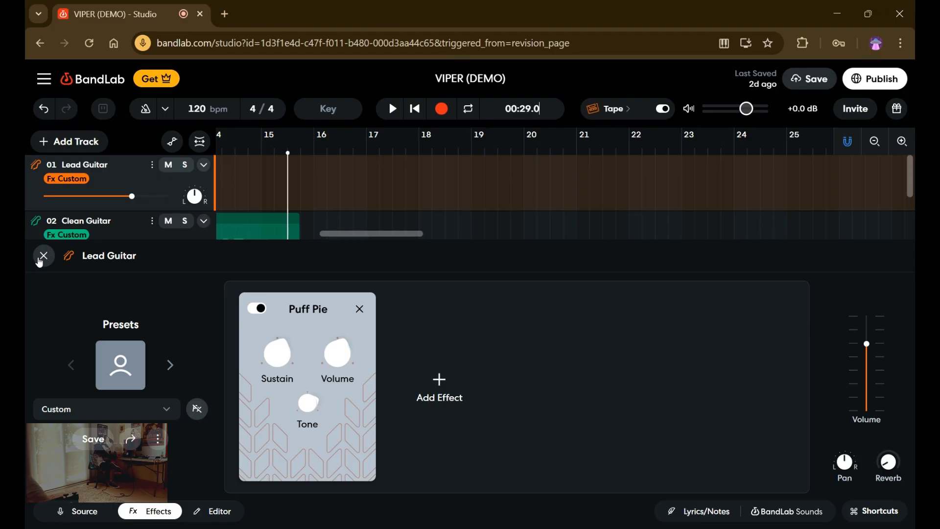
left_click(40, 260)
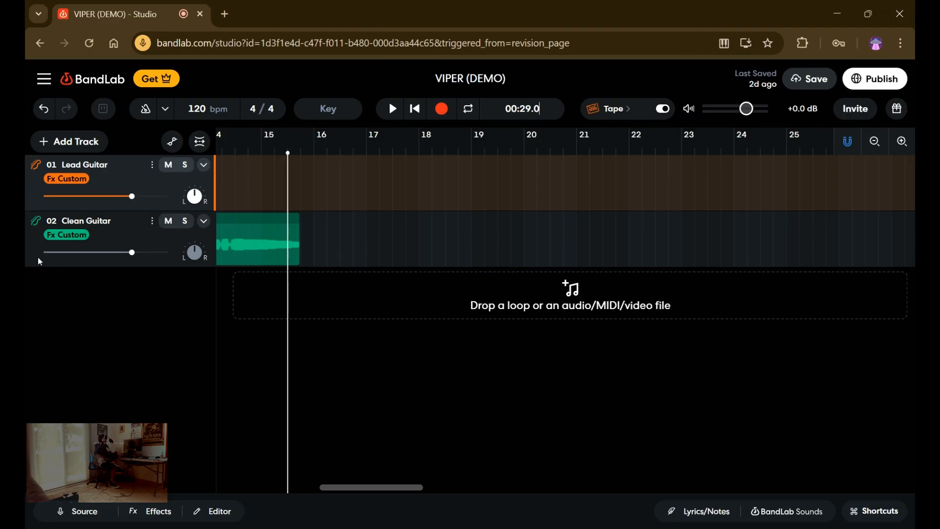
left_click(443, 112)
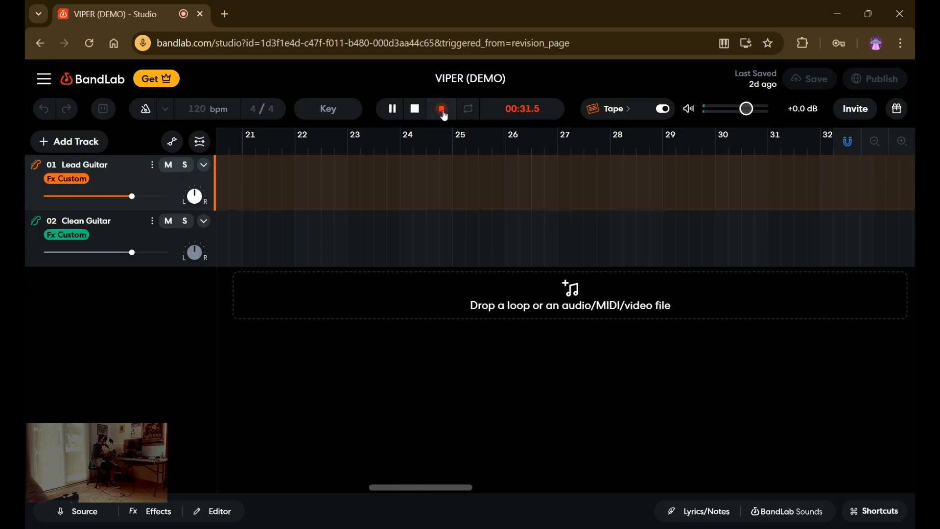
left_click(443, 113)
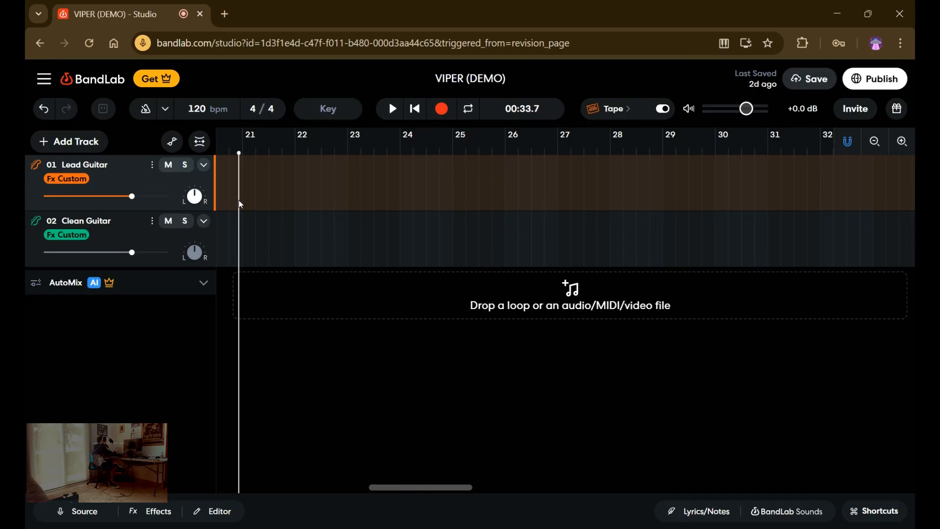
left_click_drag(240, 176, 243, 174)
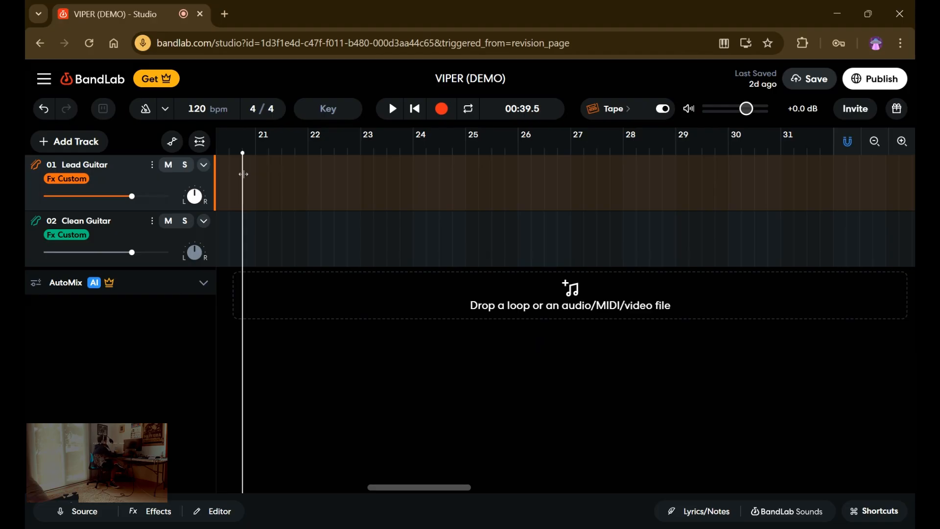
left_click_drag(244, 173, 244, 174)
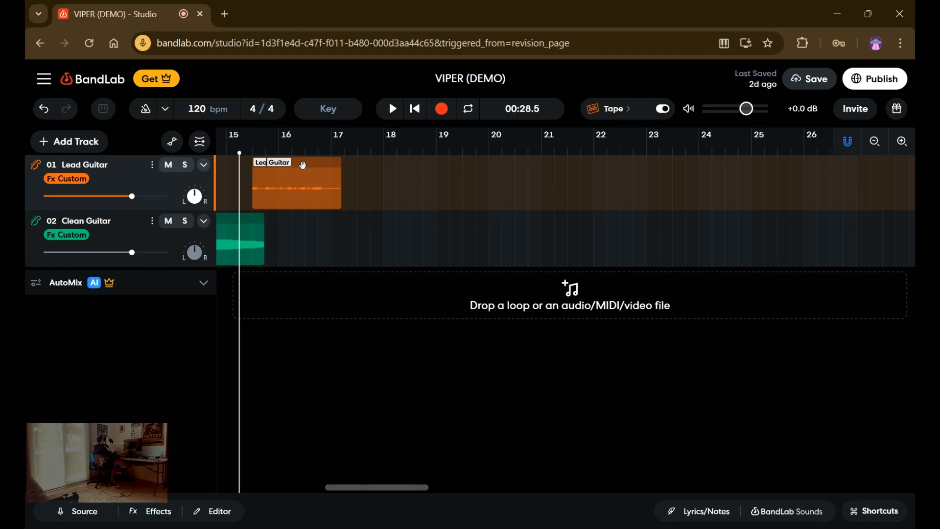
key("Delete")
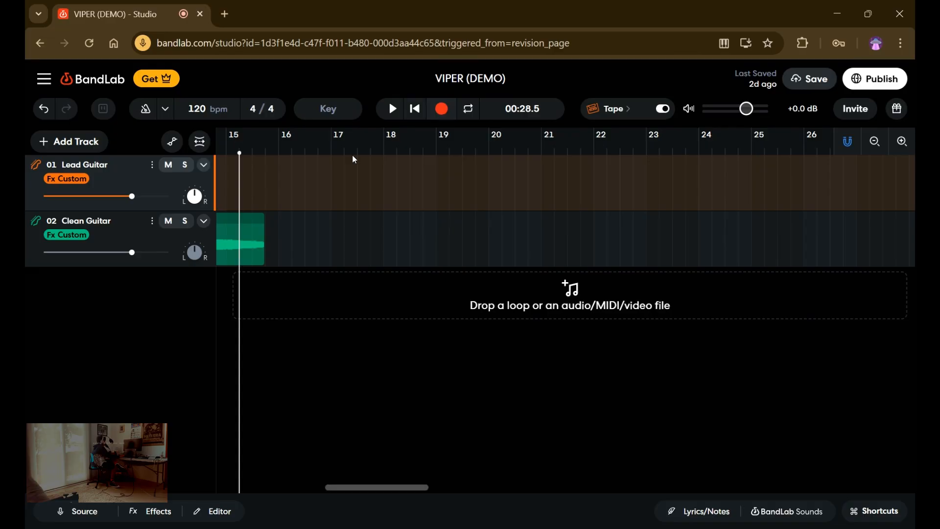
Record a guitar take of about 50 seconds on the Lead Guitar track, starting at about 00:28.8.
left_click(248, 200)
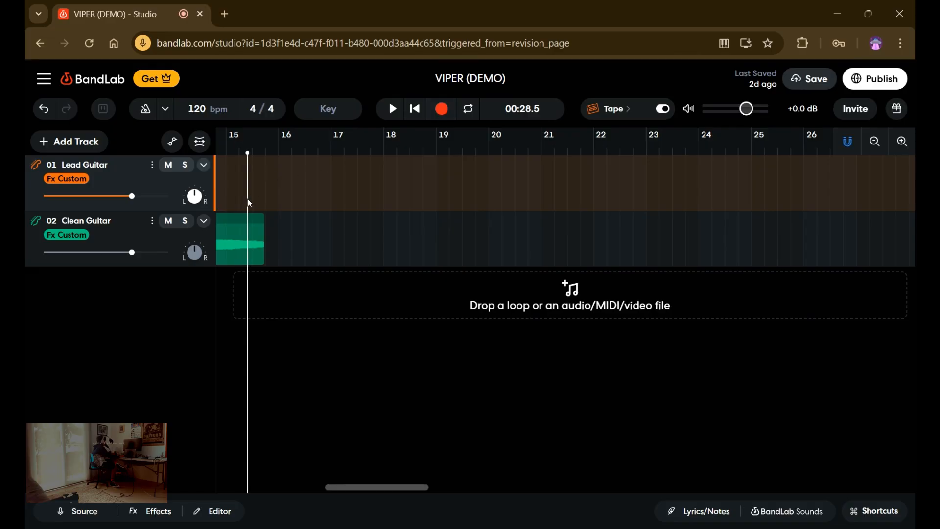
left_click(255, 200)
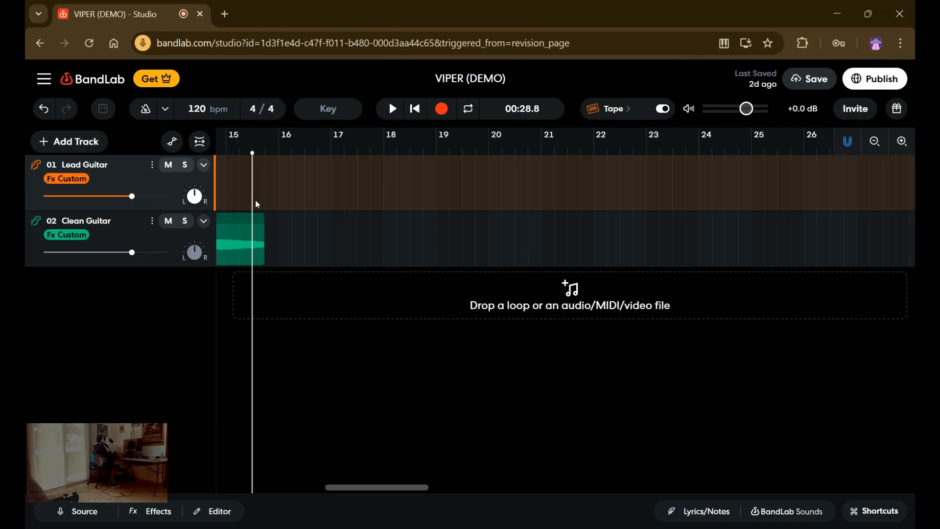
left_click(449, 112)
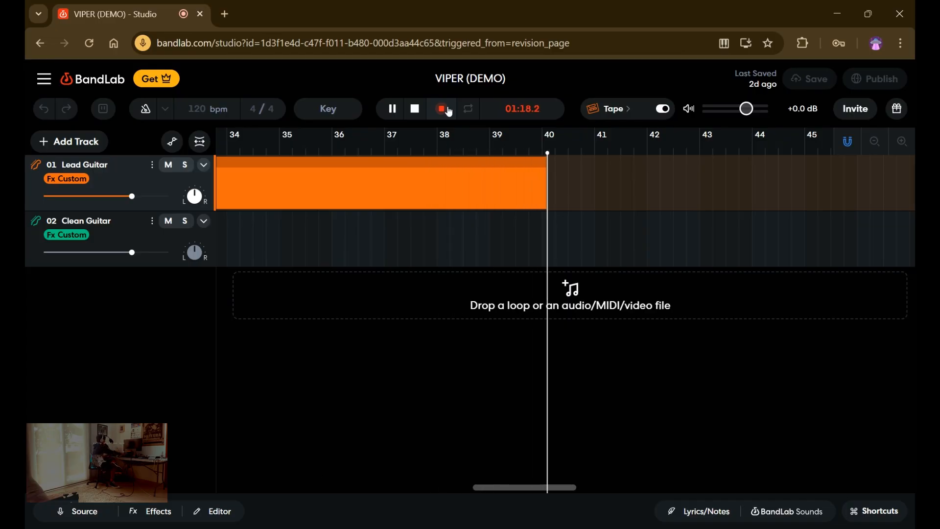
left_click(443, 109)
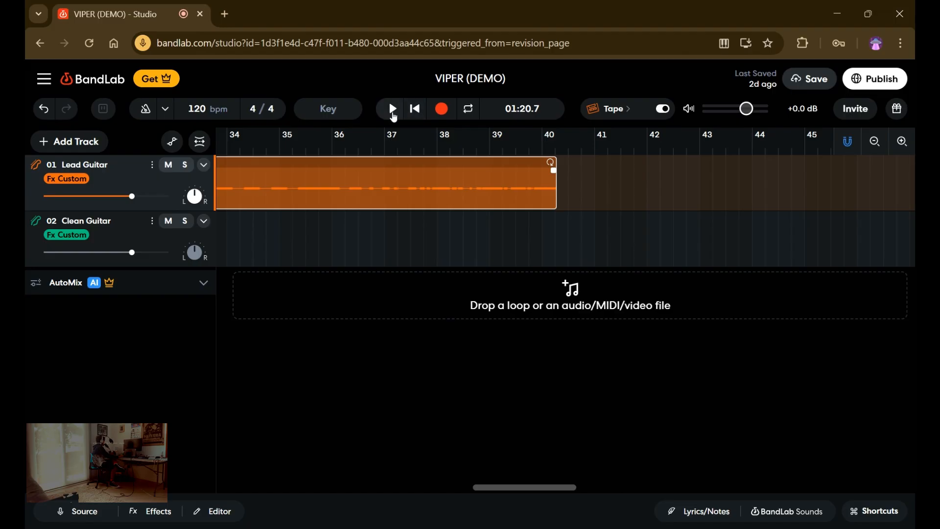
Play the Lead Guitar take, raise its region gain well above 0 dB, and stop playback.
left_click(393, 113)
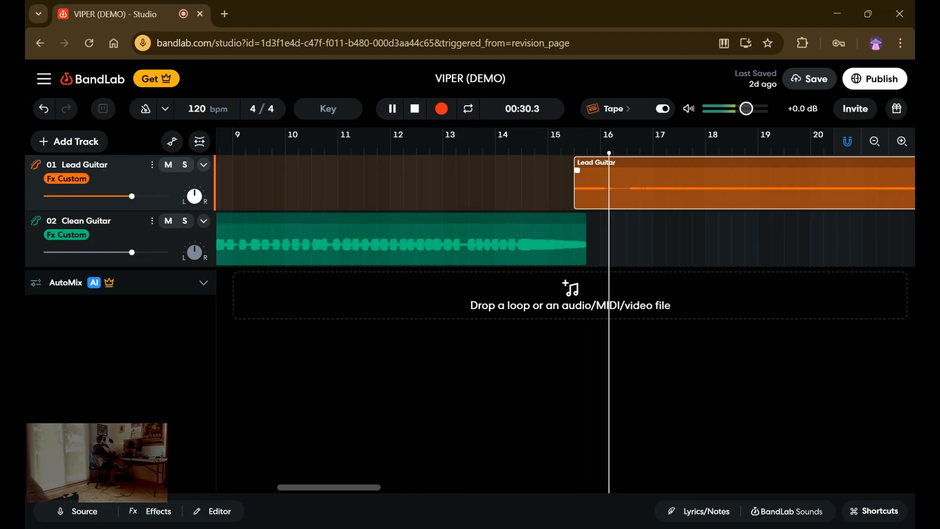
left_click(190, 515)
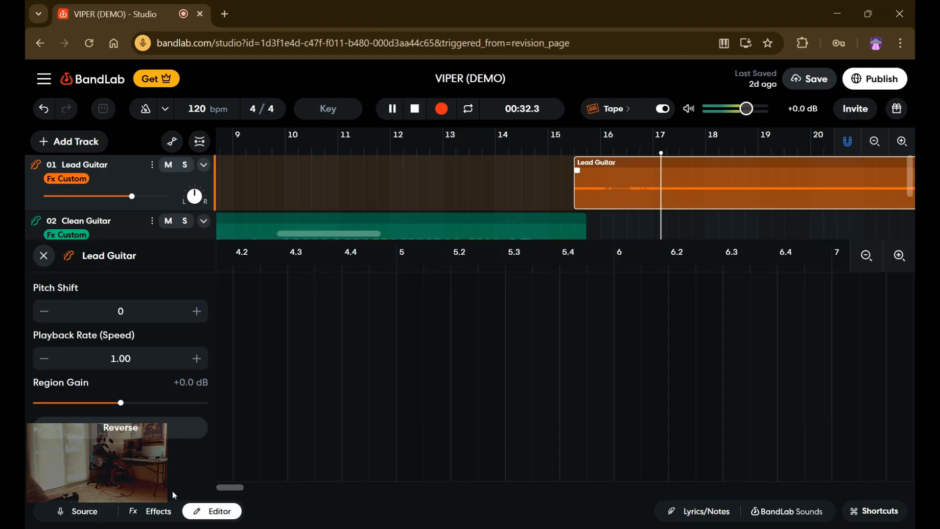
left_click_drag(128, 402, 254, 437)
left_click(44, 255)
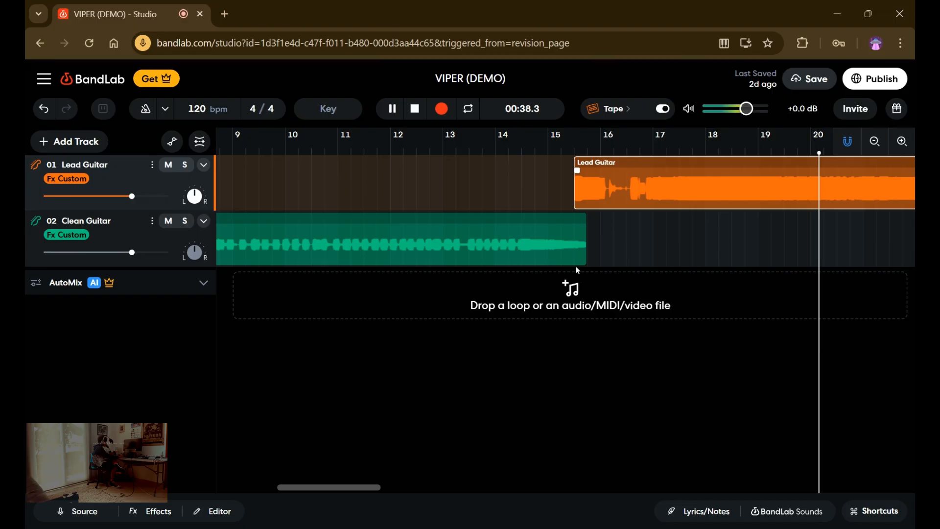
left_click(408, 113)
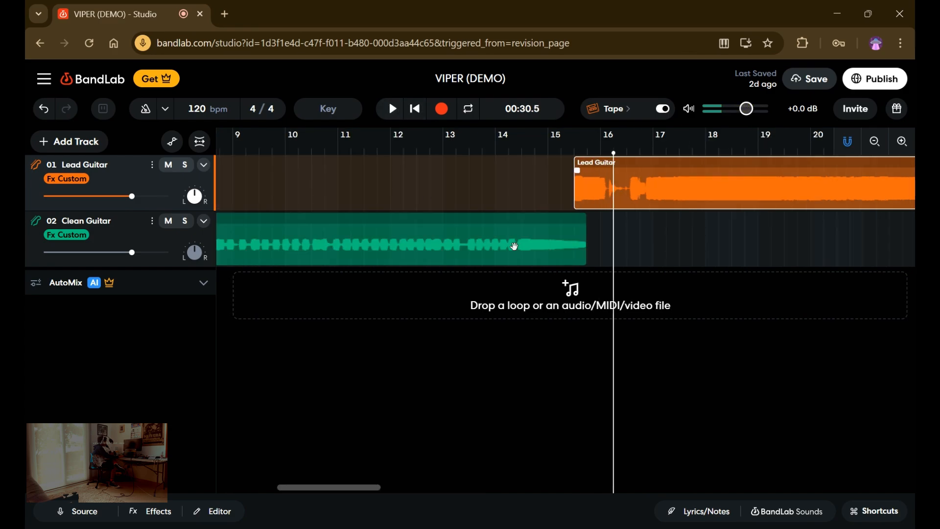
Cut the section from about 00:30.3 to 00:31.7 out of the Lead Guitar take and move the remainder back to close the gap.
left_click_drag(612, 234, 608, 235)
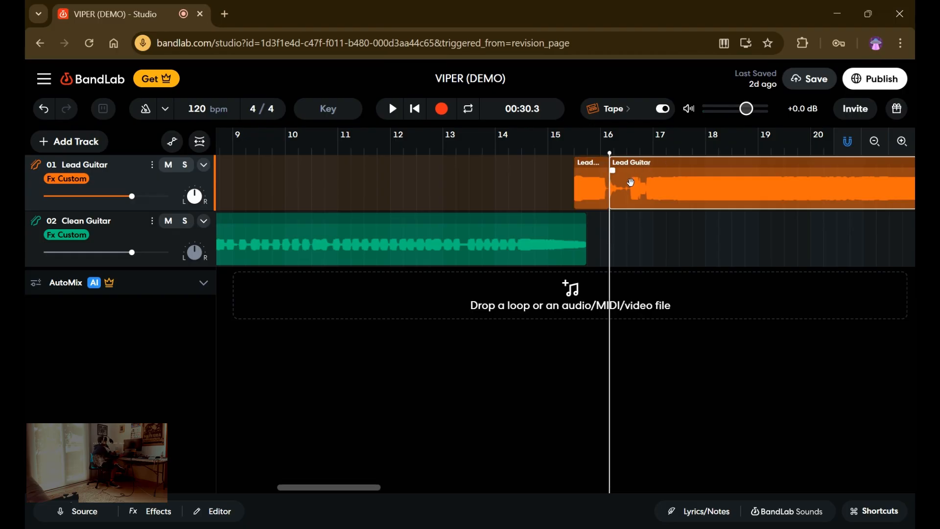
left_click_drag(608, 220, 625, 230)
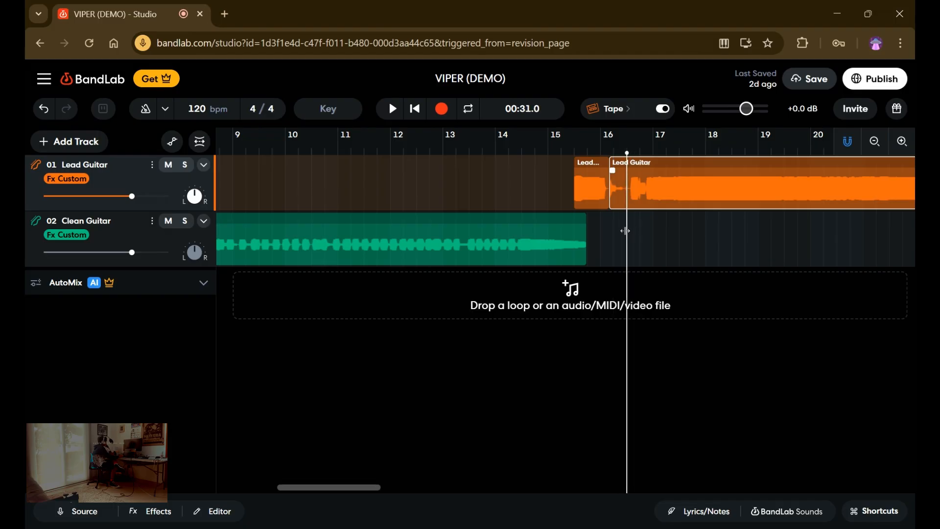
left_click(395, 111)
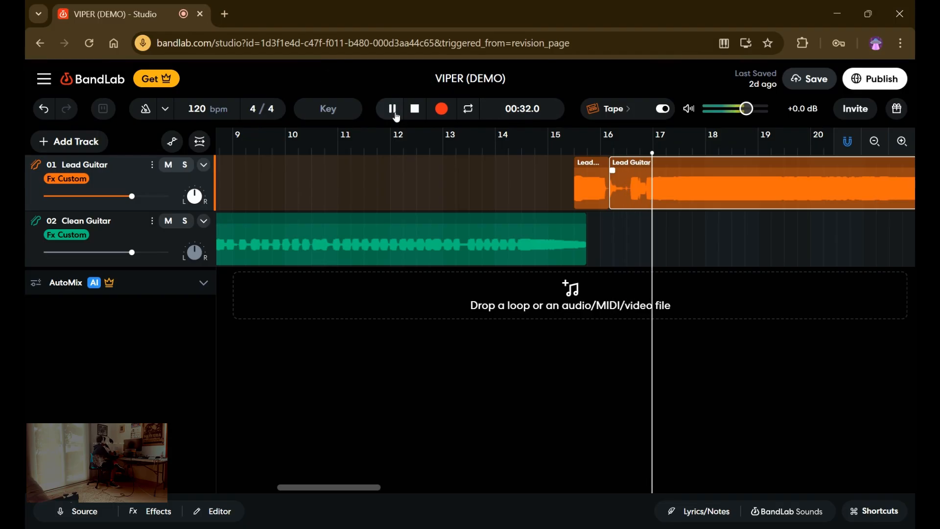
key("space")
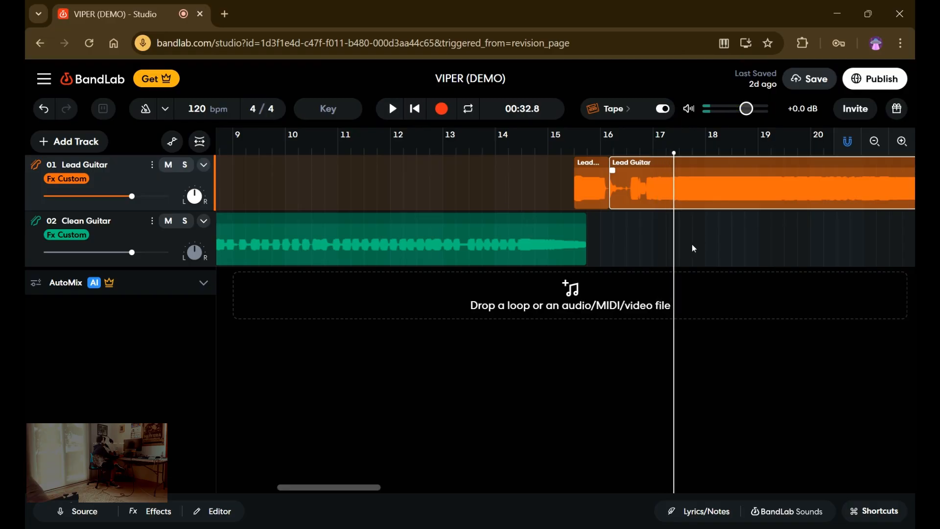
left_click_drag(676, 240, 645, 246)
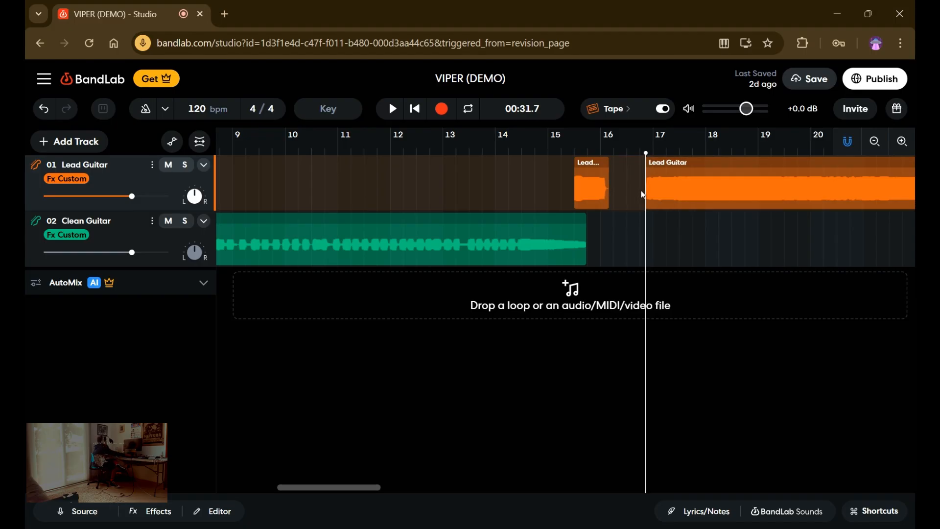
left_click_drag(657, 195, 623, 197)
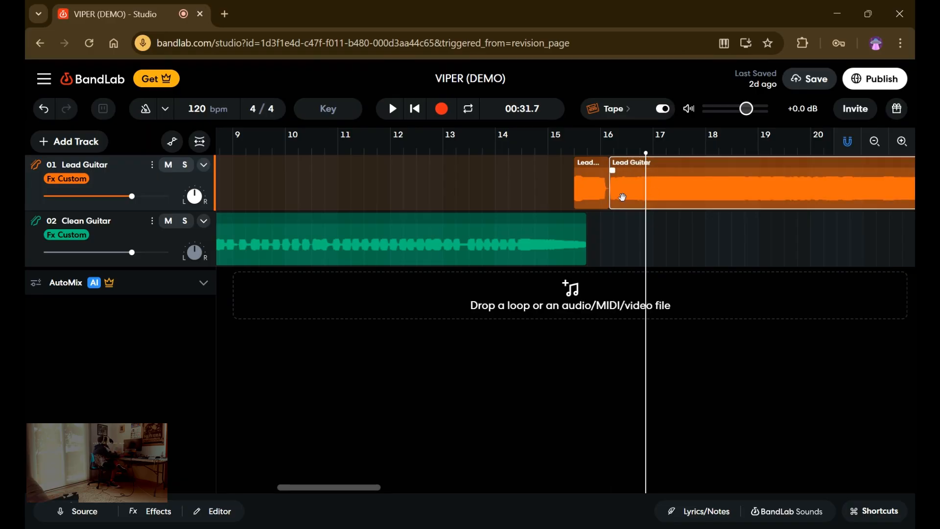
Play the edited Lead Guitar take from just before its start and place the playhead at about 01:17.3, just past its end.
left_click(569, 191)
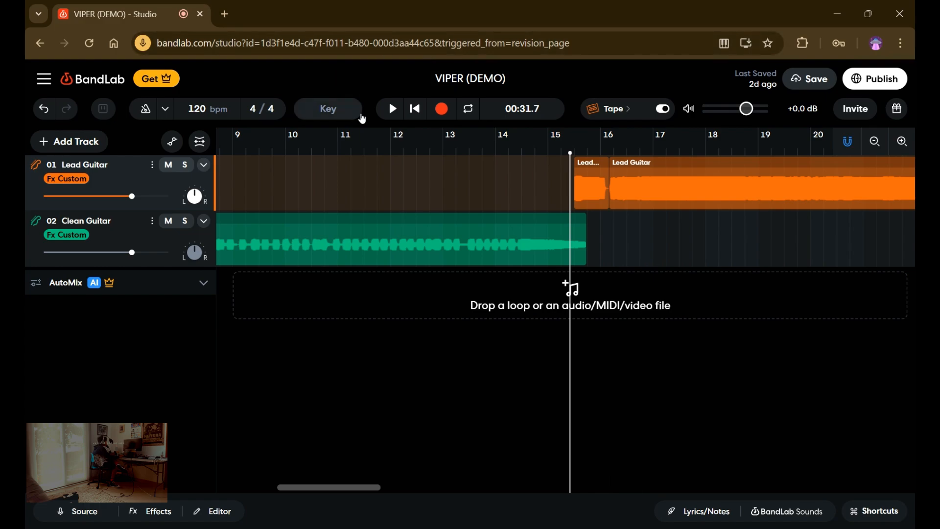
left_click(387, 121)
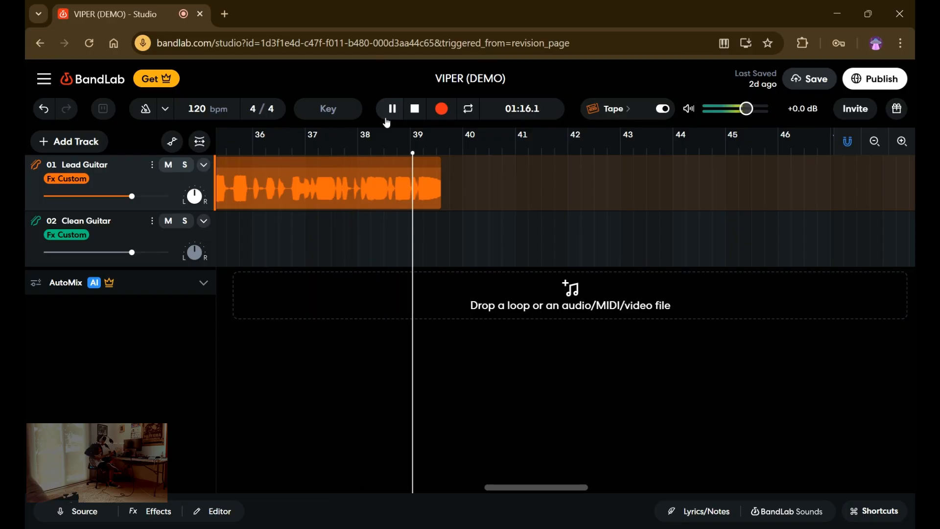
left_click(386, 119)
left_click(457, 212)
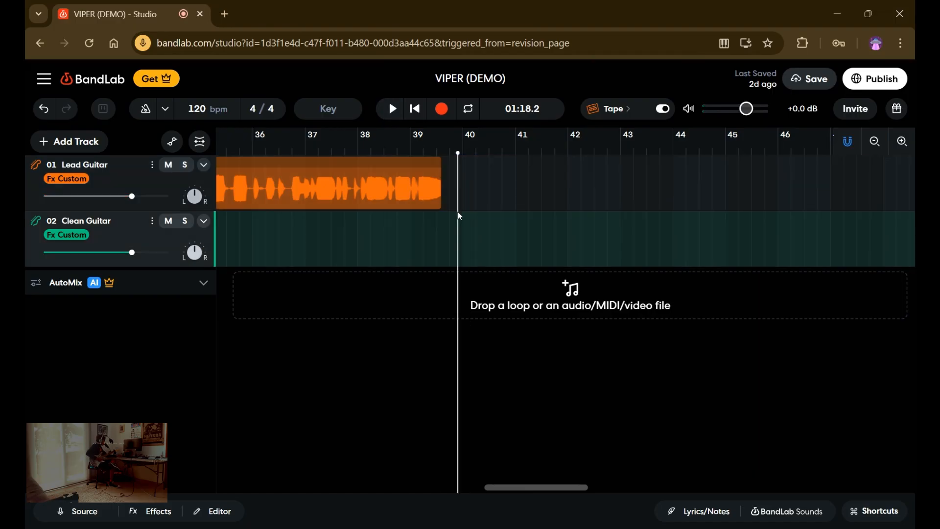
left_click(452, 211)
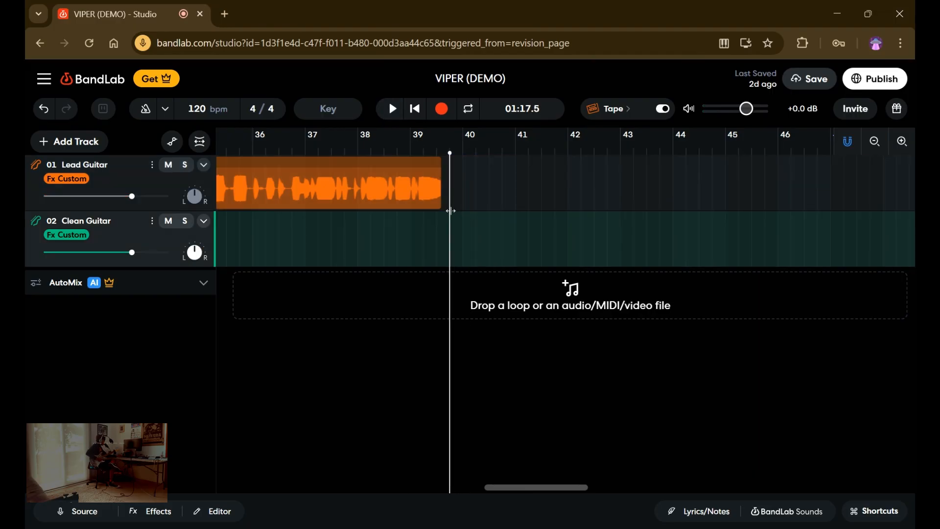
left_click(445, 206)
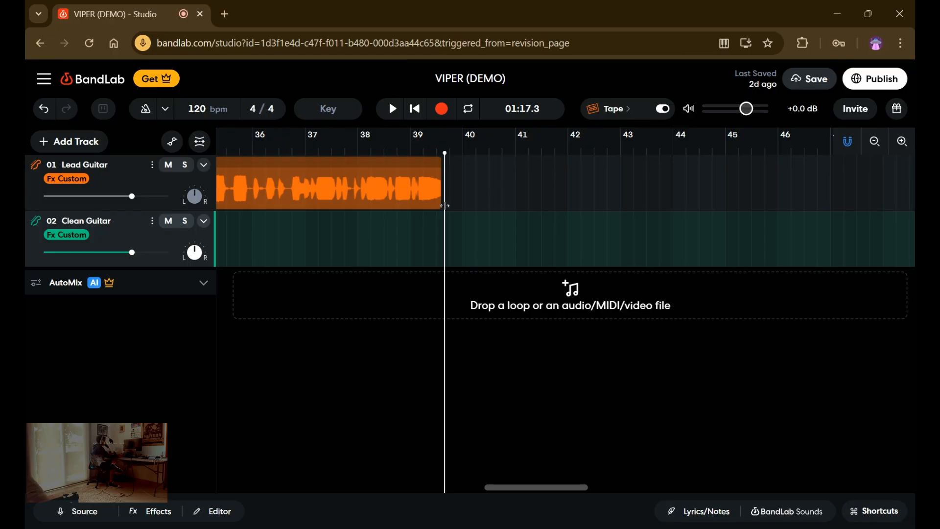
Return the playhead to the start of the project and duplicate the Clean Guitar track.
left_click_drag(445, 205, 150, 258)
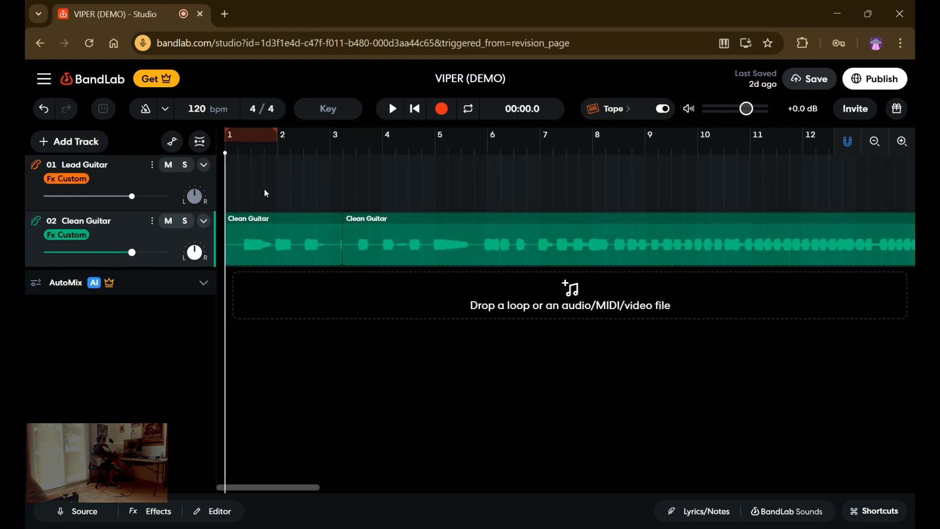
right_click(153, 232)
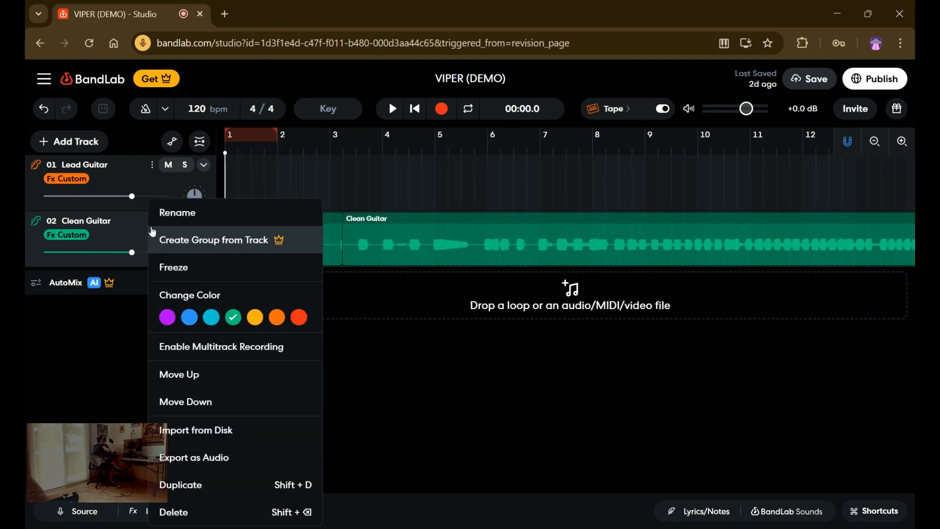
left_click(181, 489)
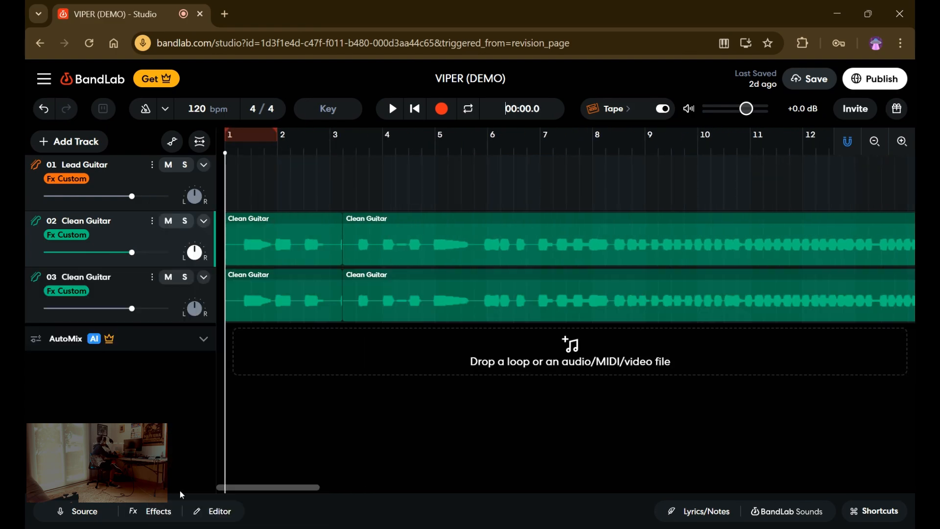
On the duplicated Clean Guitar track, set the first region's Pitch Shift to 12 and raise the second region's Pitch Shift too.
left_click(152, 300)
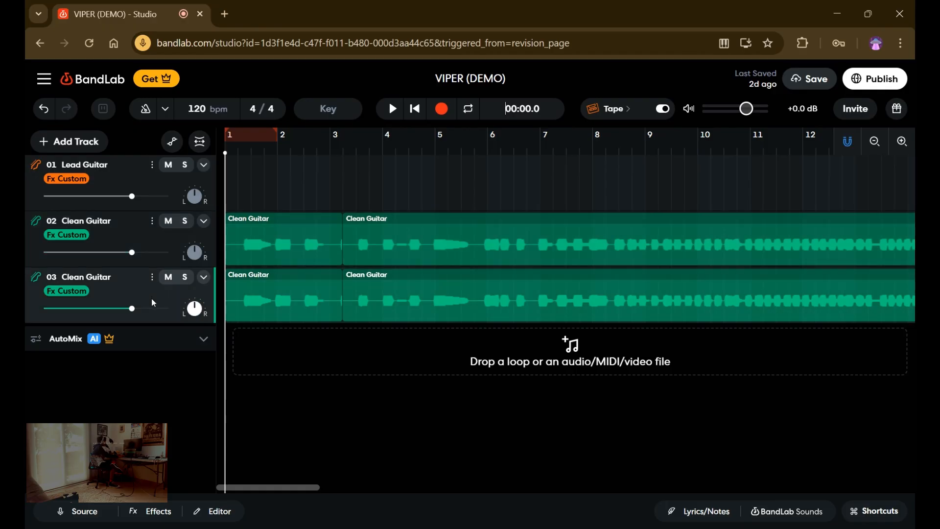
left_click(213, 516)
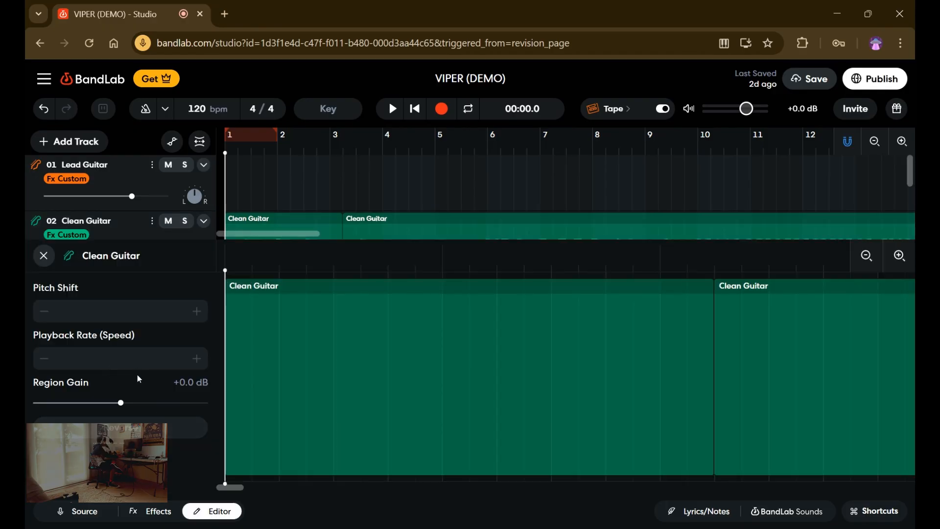
left_click(300, 331)
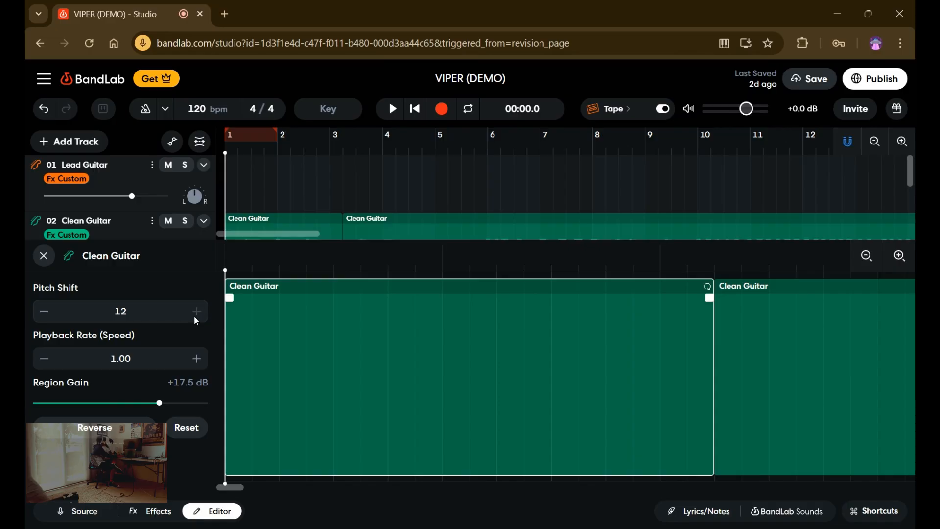
left_click(771, 440)
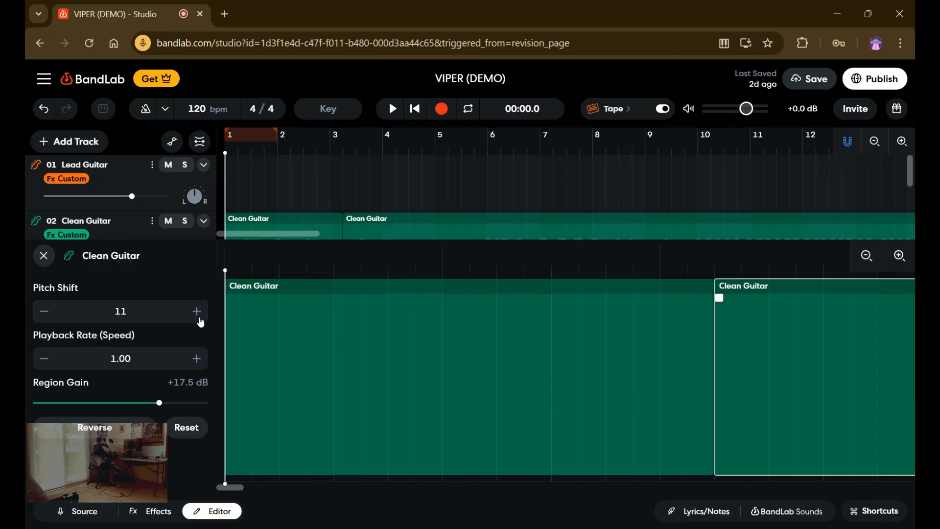
left_click(43, 256)
Play the original and pitch-shifted Clean Guitar tracks together from the start, stop, and return the playhead to the start.
left_click(392, 112)
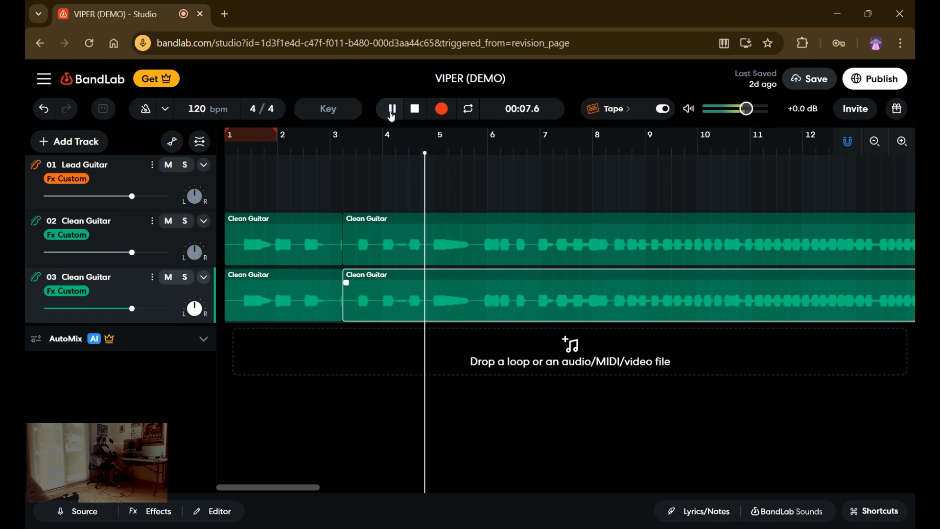
left_click(392, 116)
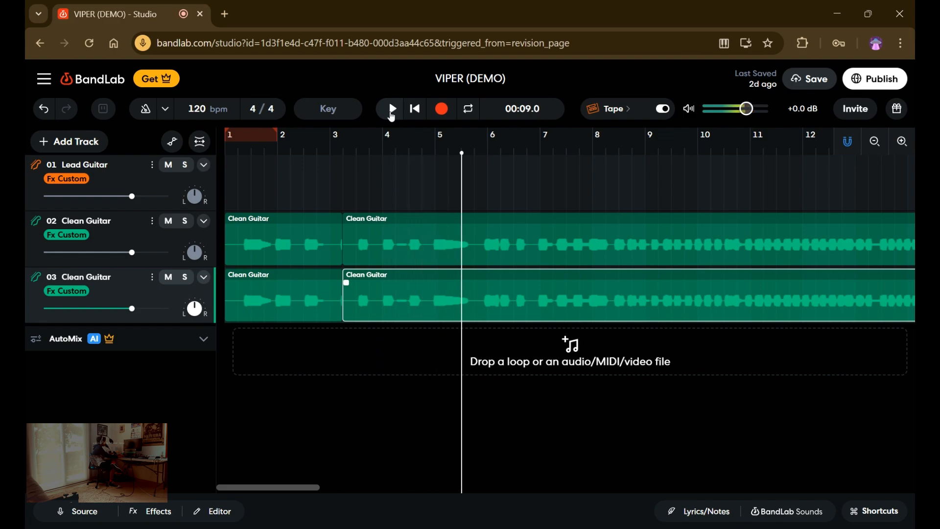
left_click(415, 116)
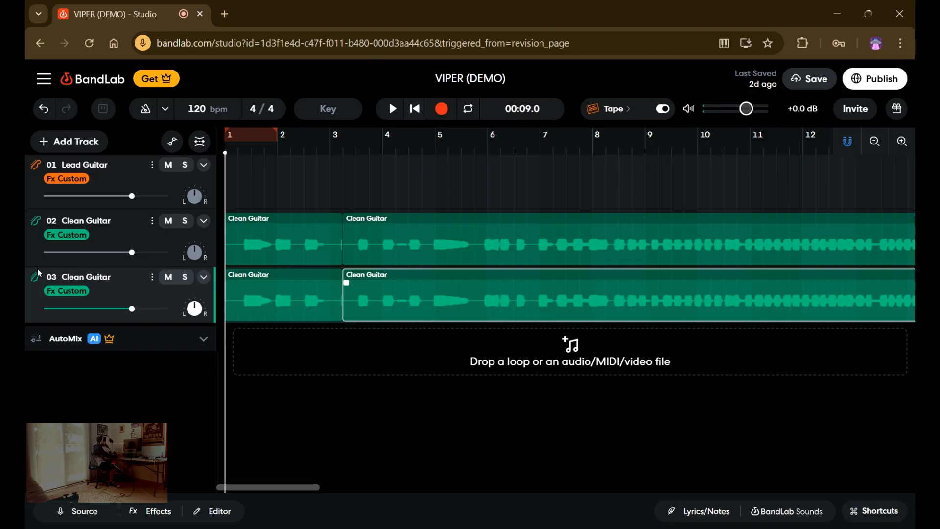
Rename the duplicated Clean Guitar track as Harmonized Guitar.
left_click(152, 277)
left_click(169, 213)
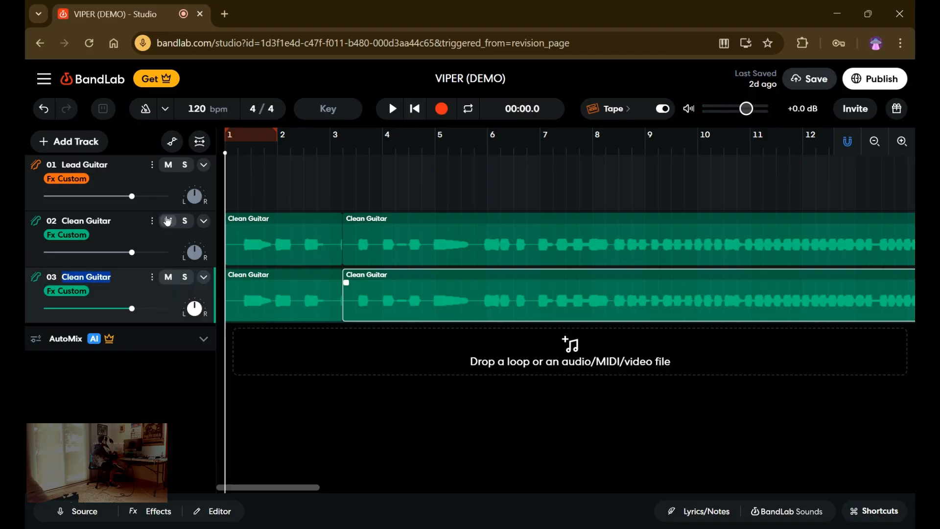
type("H")
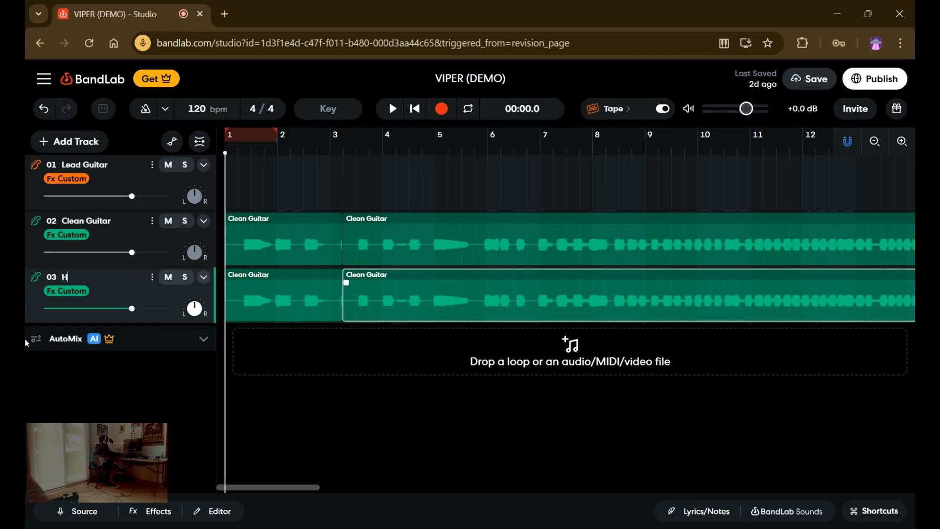
type("armonized GUITA")
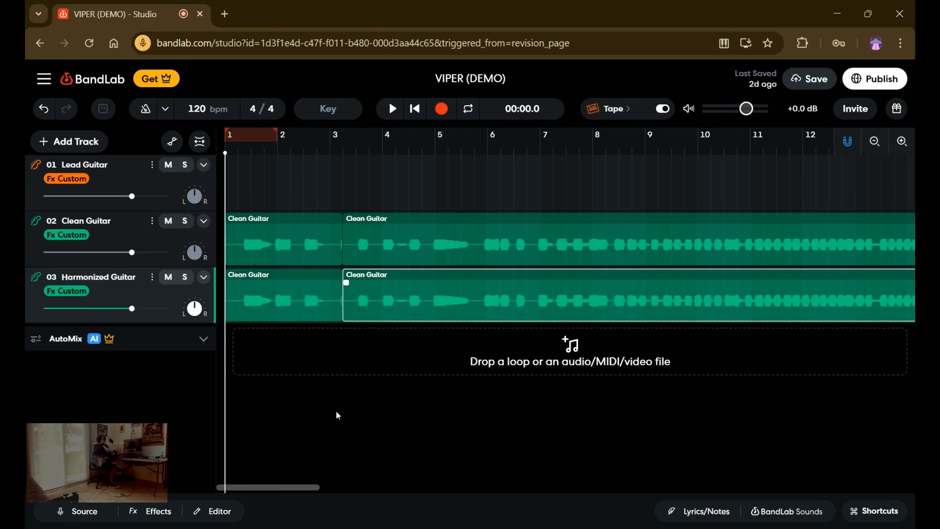
left_click(290, 356)
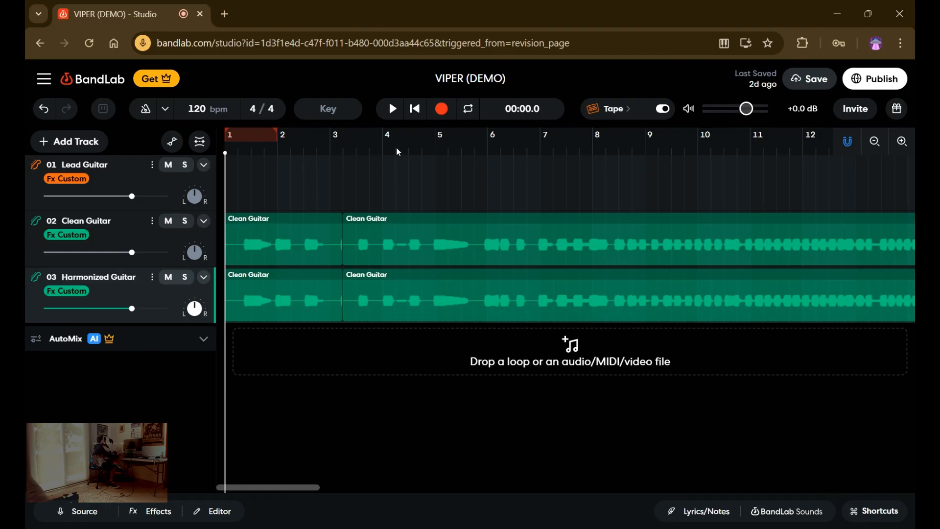
Play the project from the start, solo Clean Guitar and Harmonized Guitar in turn to compare them, clear both solos and stop playback.
left_click(396, 109)
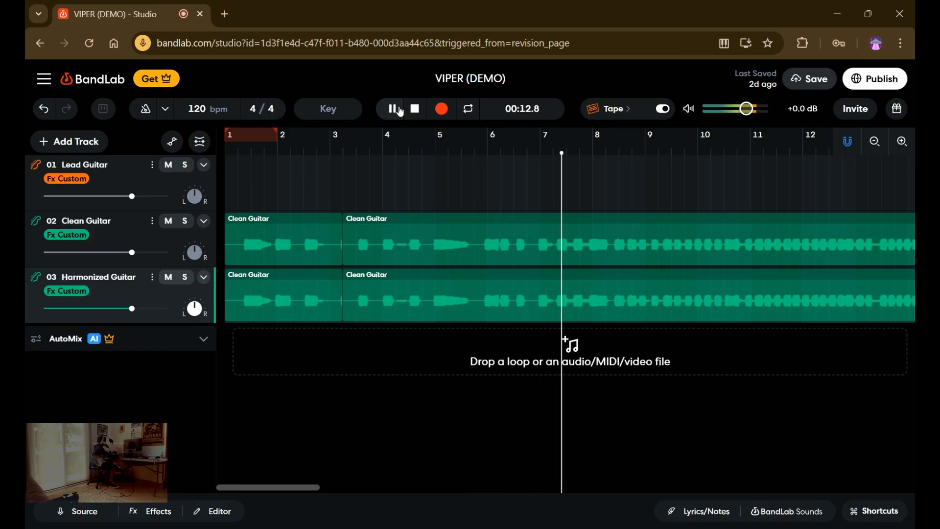
left_click(182, 222)
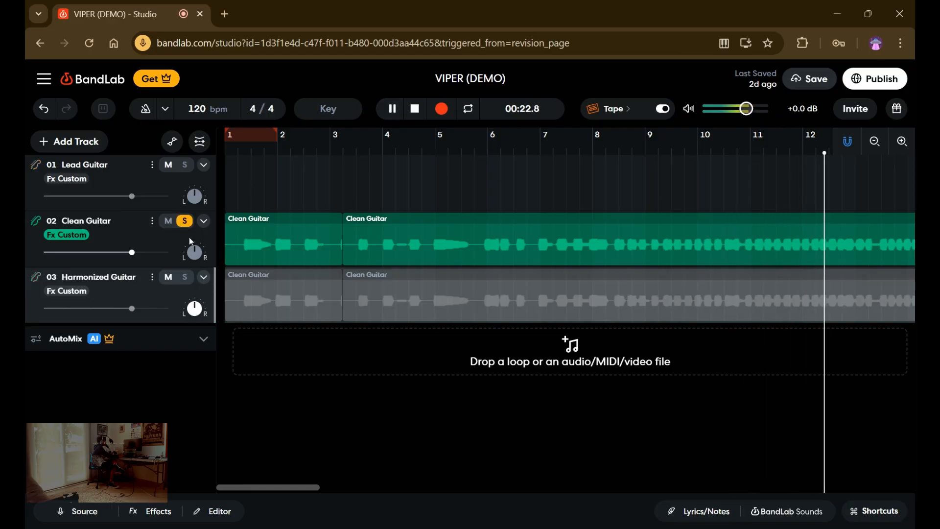
left_click(186, 278)
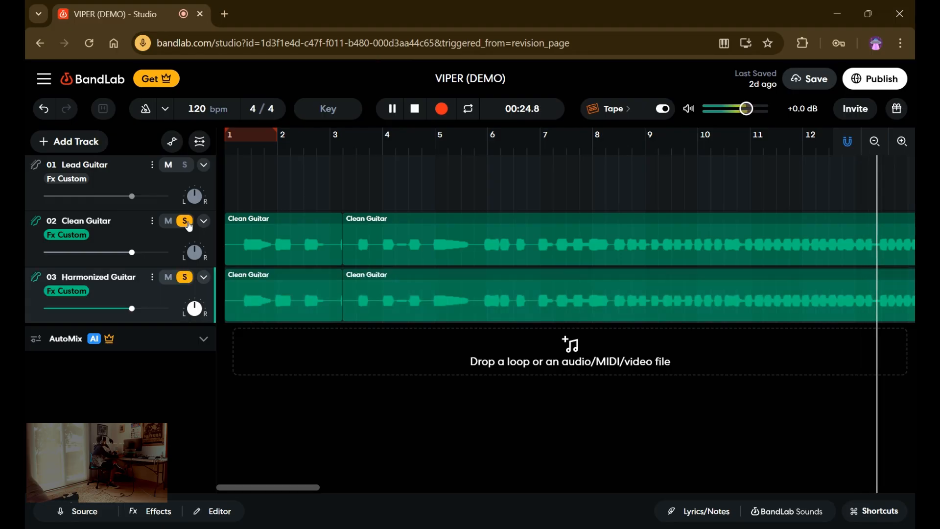
left_click(184, 221)
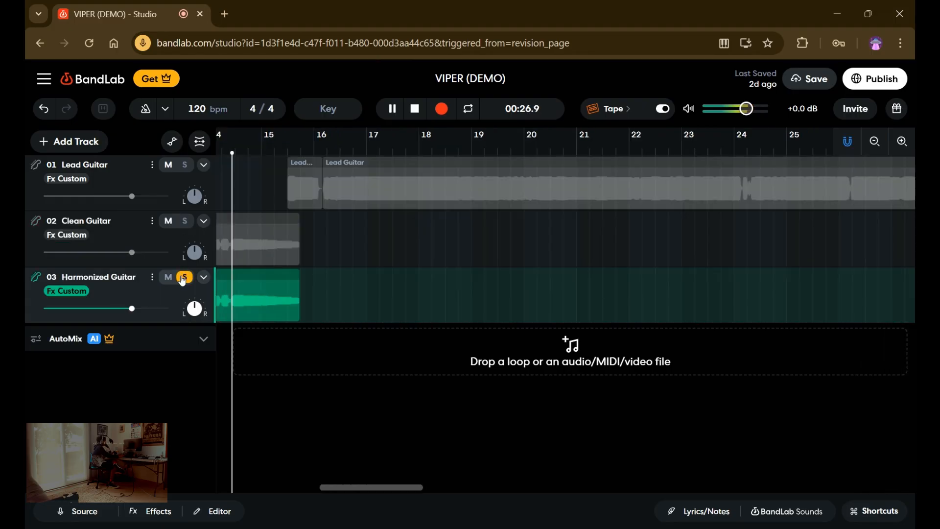
left_click(184, 277)
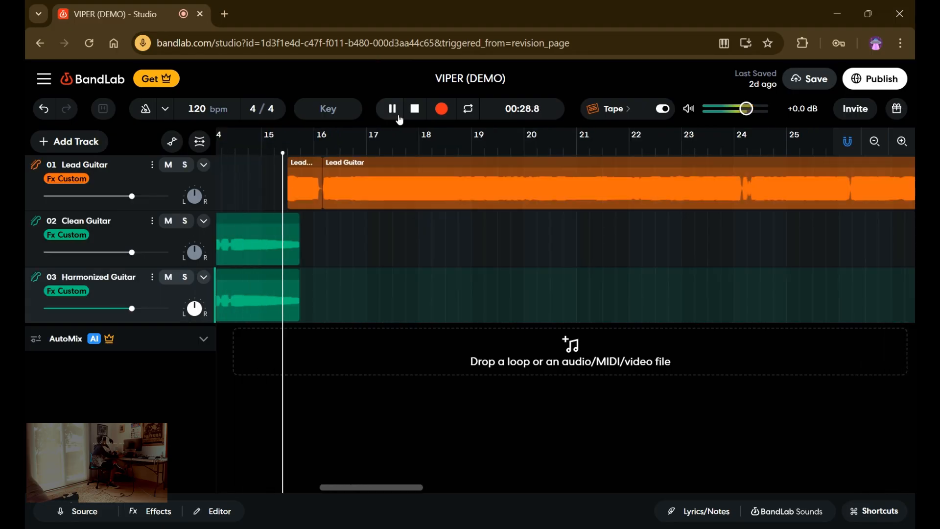
key("space")
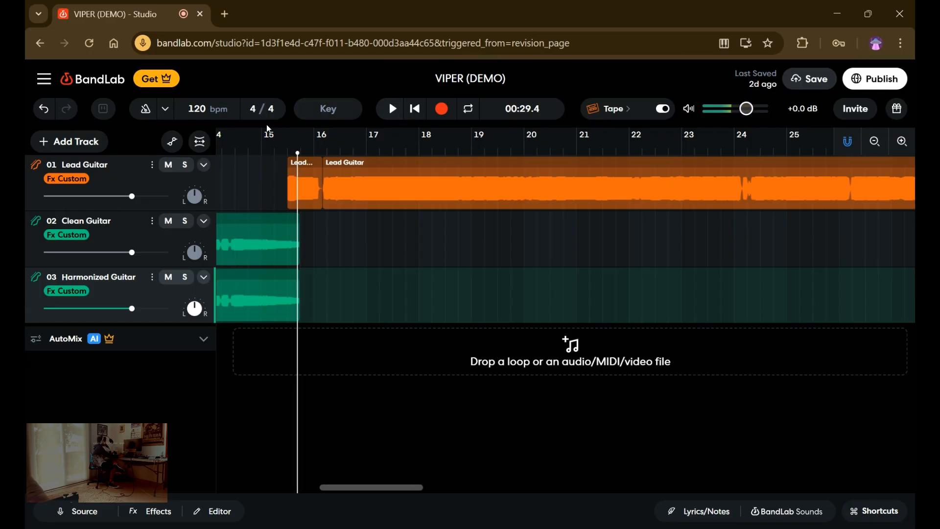
Duplicate the Lead Guitar track and play both lead tracks from about 00:29.0, where their regions begin.
left_click(153, 168)
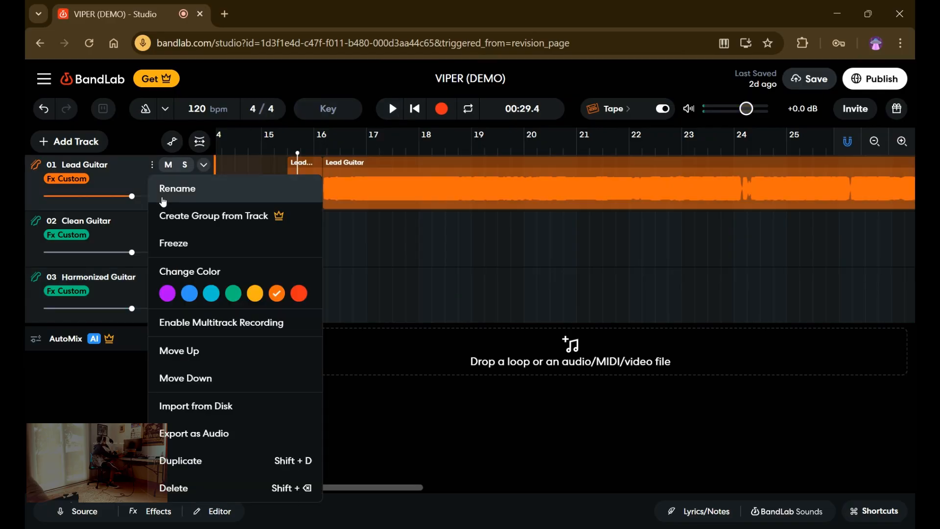
left_click(177, 460)
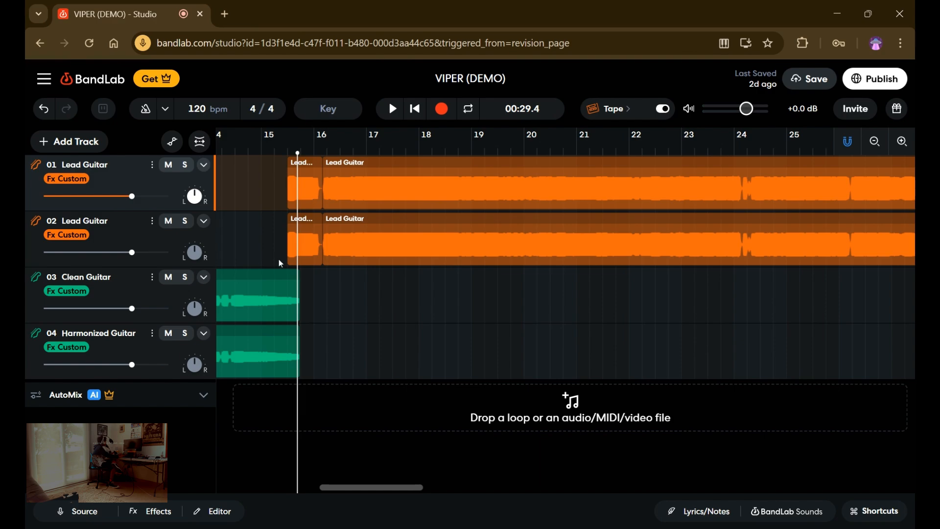
mouse_move(296, 269)
left_mouse_down()
mouse_move(274, 272)
mouse_move(287, 277)
left_mouse_up()
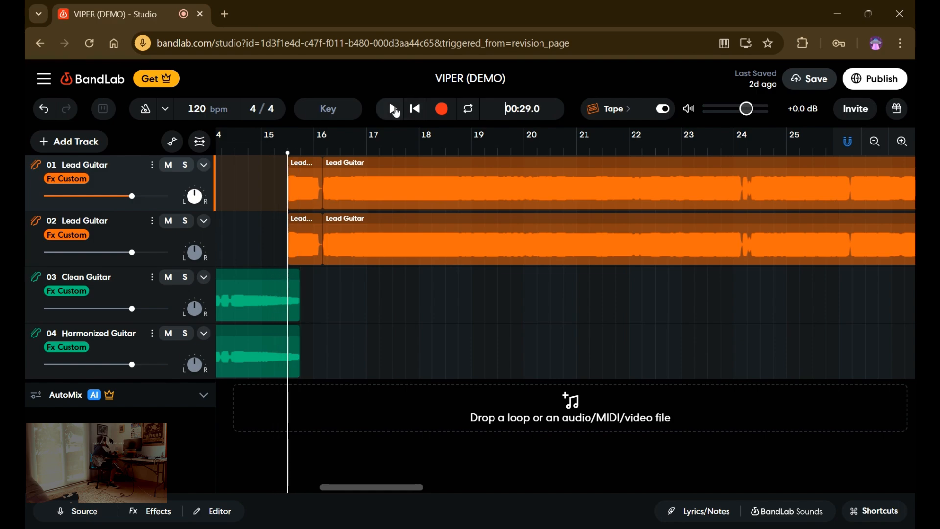
left_click(393, 109)
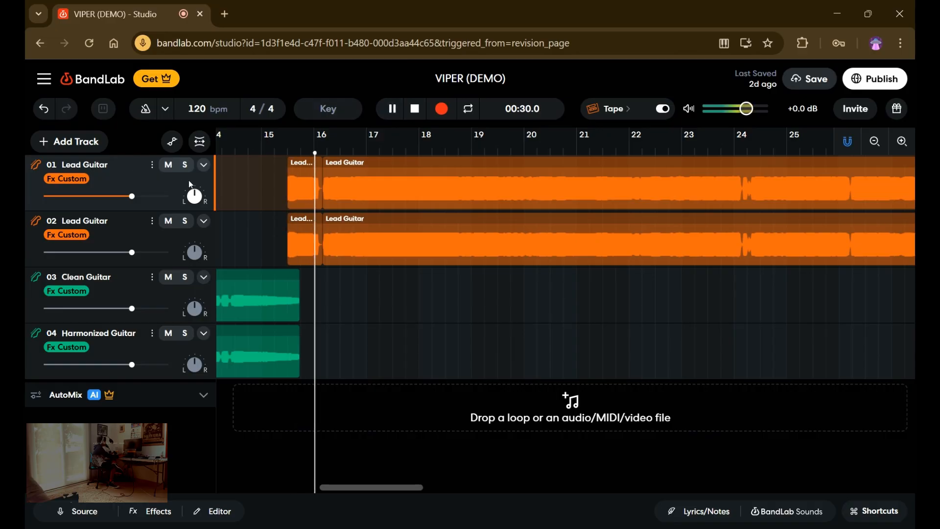
Solo the first Lead Guitar track during playback, clear the solo to compare it with both layers, and stop playback.
left_click(186, 171)
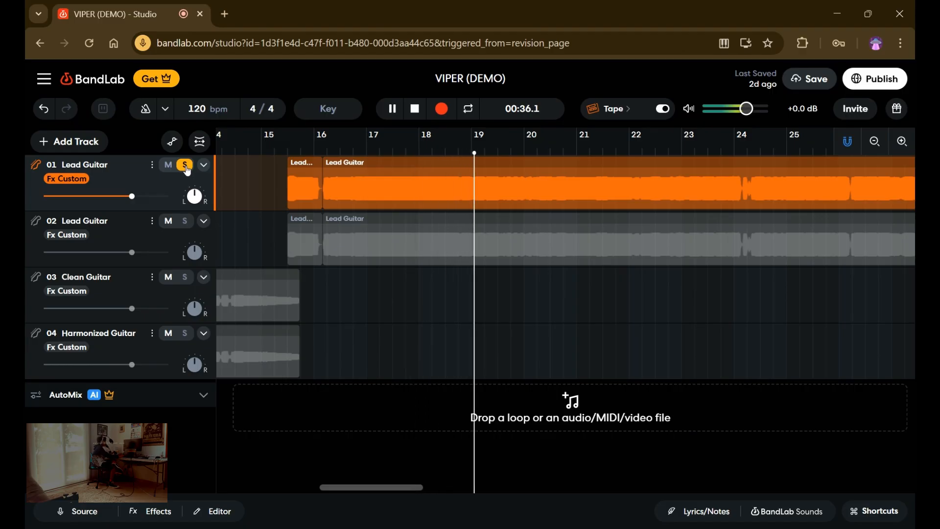
left_click(186, 170)
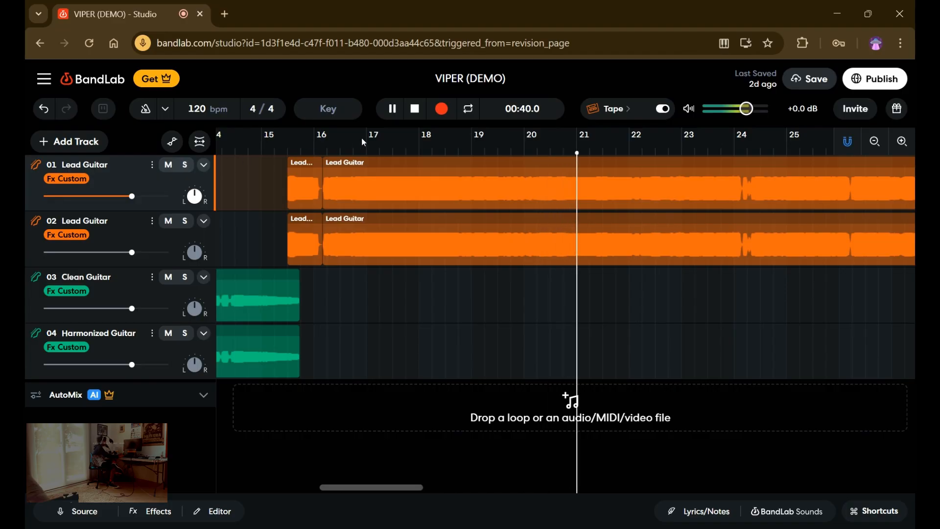
left_click(393, 112)
left_click(416, 111)
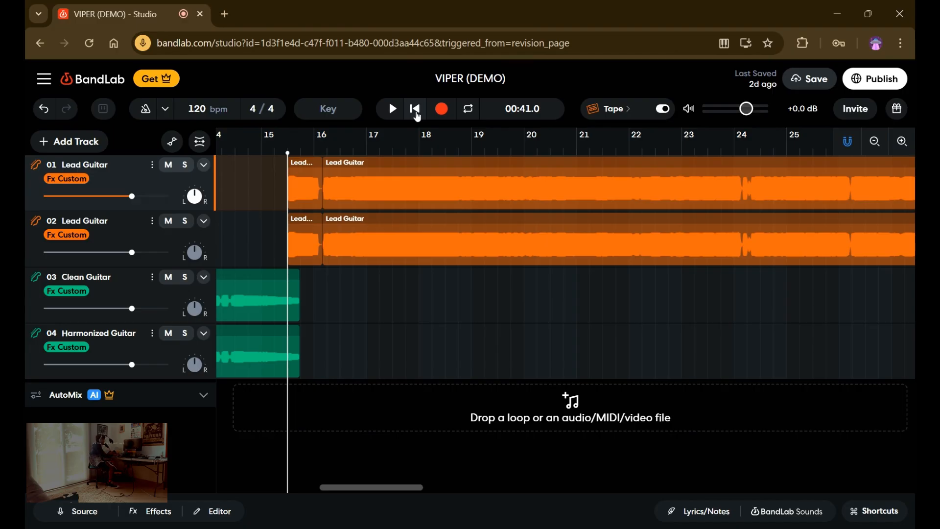
Duplicate the Lead Guitar track twice more, play the four lead layers together from 00:29.0, and stop playback.
left_click(151, 220)
left_click(184, 493)
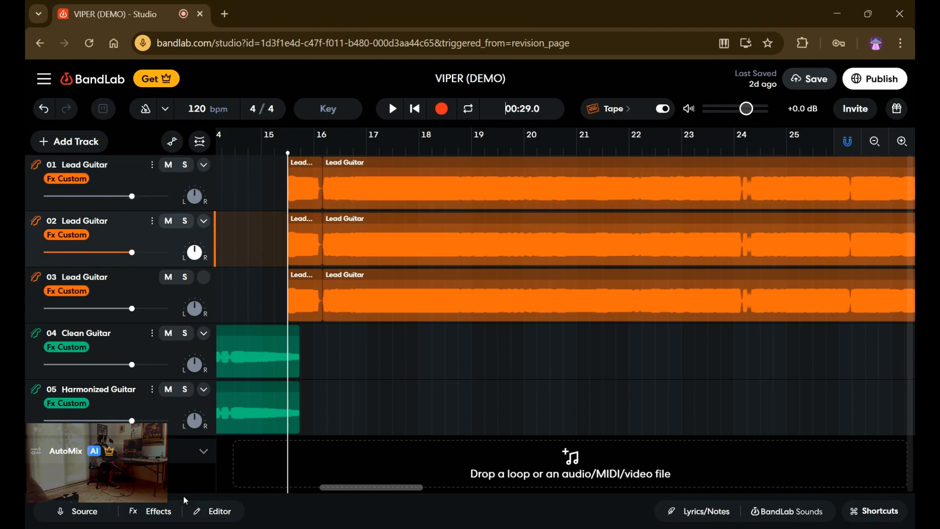
left_click(152, 277)
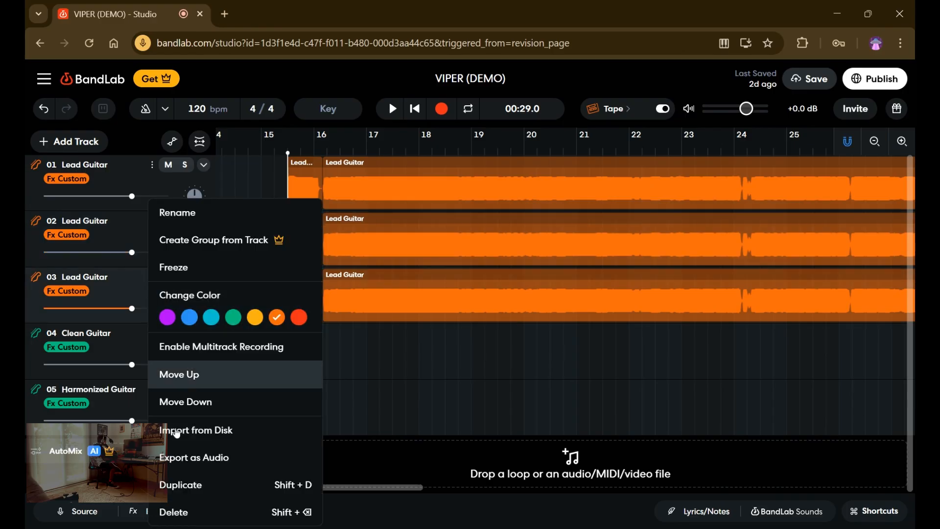
left_click(179, 484)
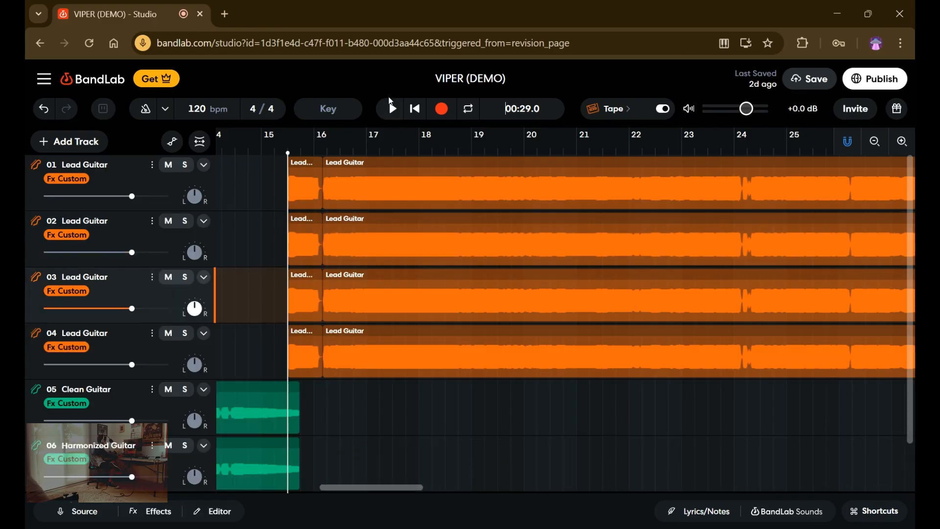
left_click(390, 109)
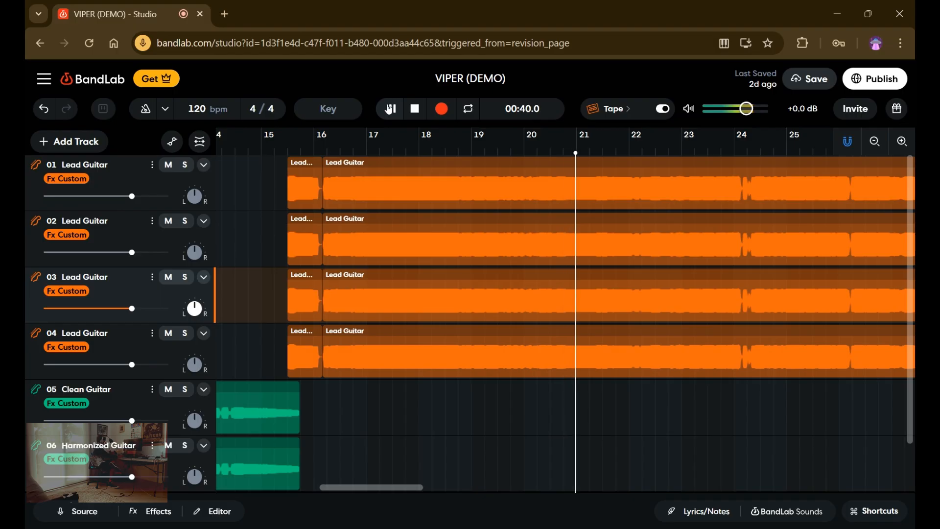
left_click(389, 108)
left_click(415, 108)
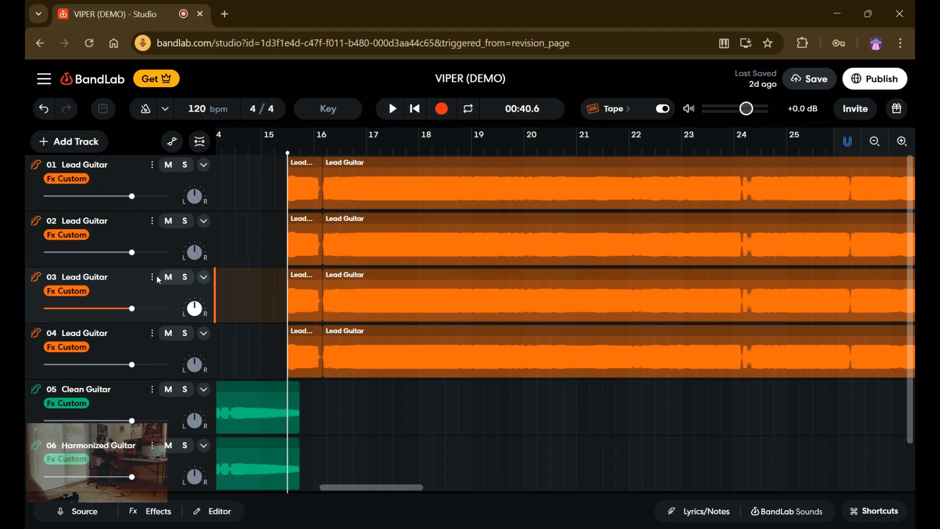
Delete the two extra Lead Guitar copies, keeping only the first two lead tracks.
left_click(152, 333)
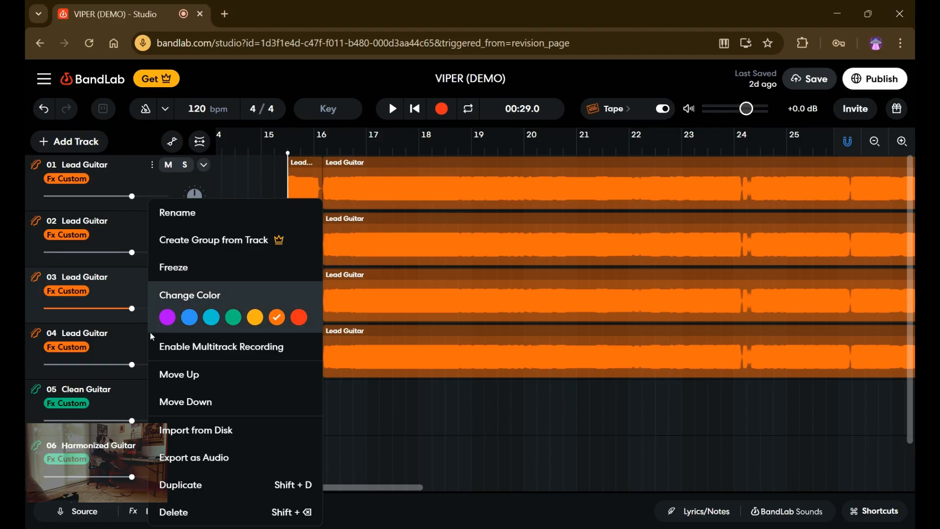
left_click(168, 510)
left_click(152, 277)
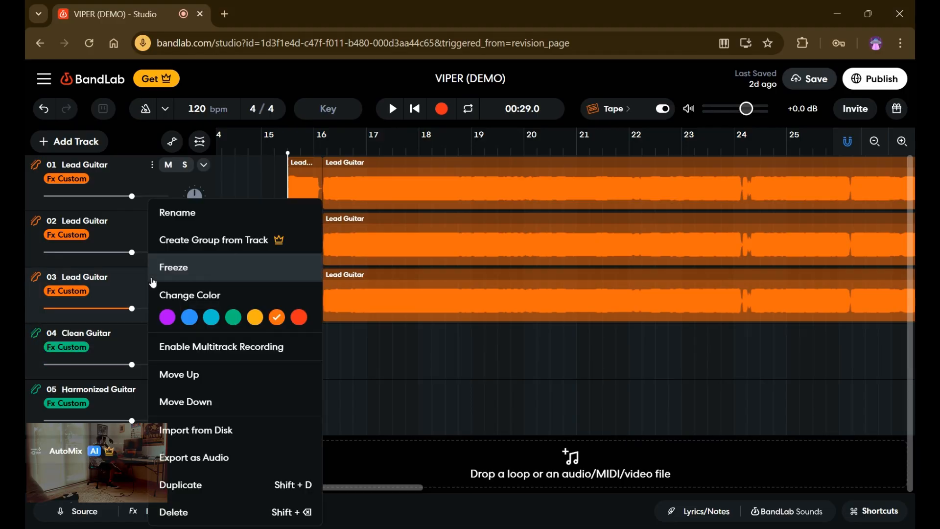
left_click(165, 512)
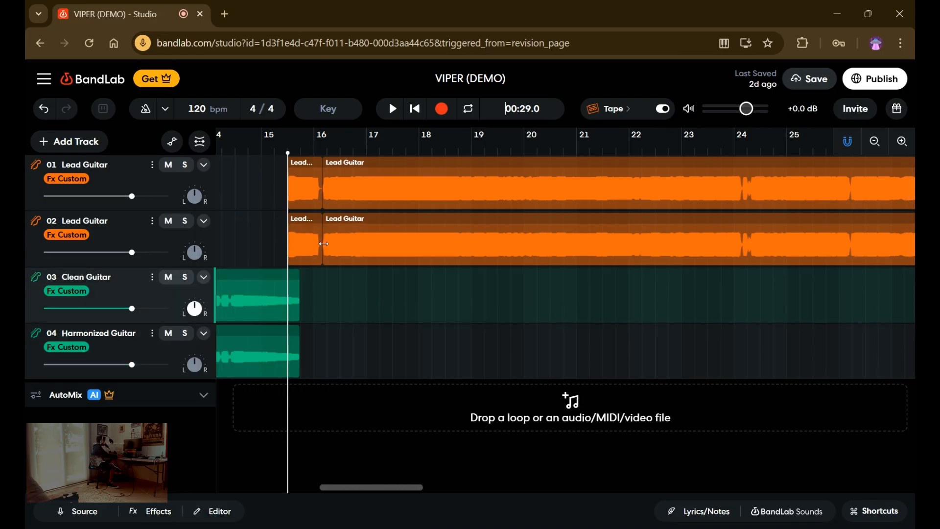
Shift the long region on the second Lead Guitar track slightly later, play from 00:30.3 to hear the offset, and undo the shift.
left_click_drag(344, 249, 352, 258)
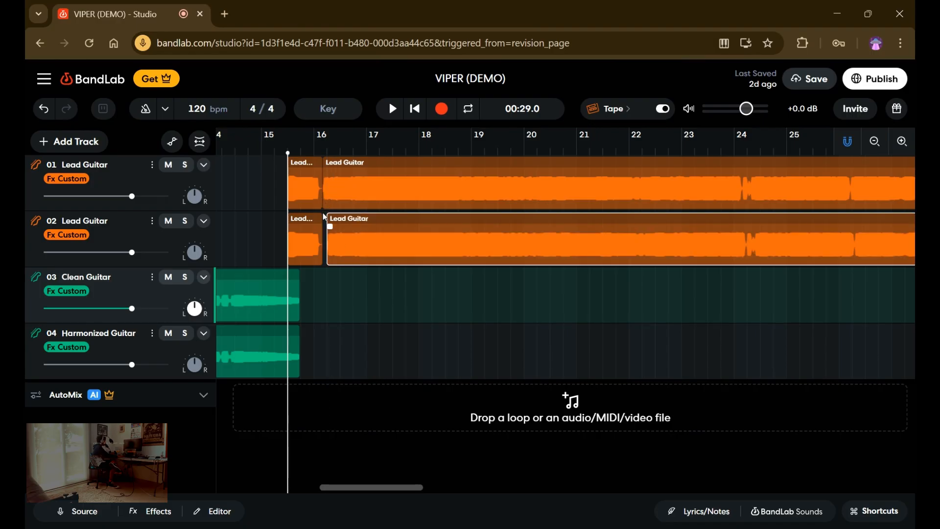
left_click(325, 219)
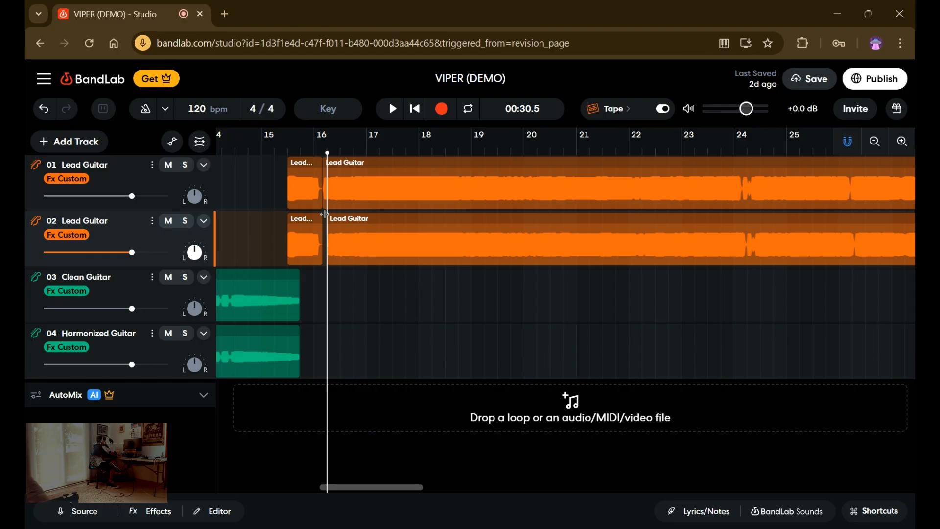
left_click(321, 216)
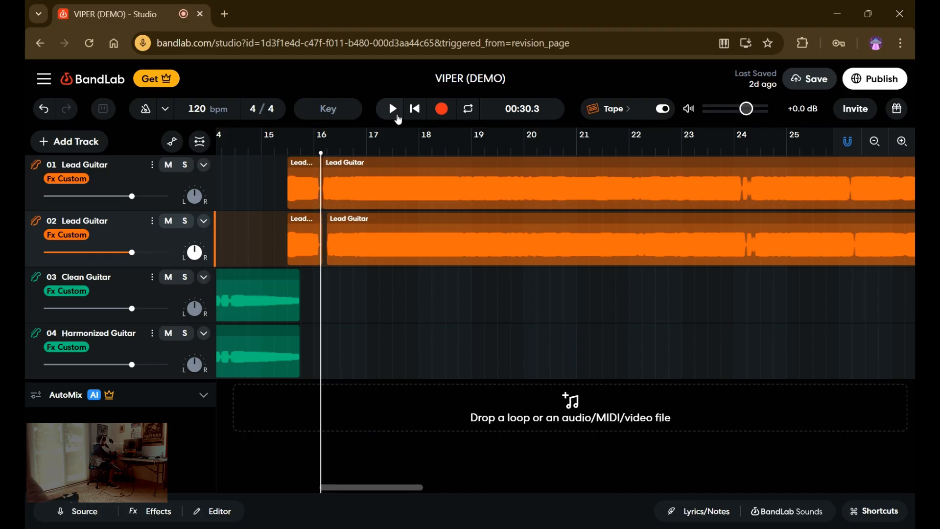
left_click(398, 118)
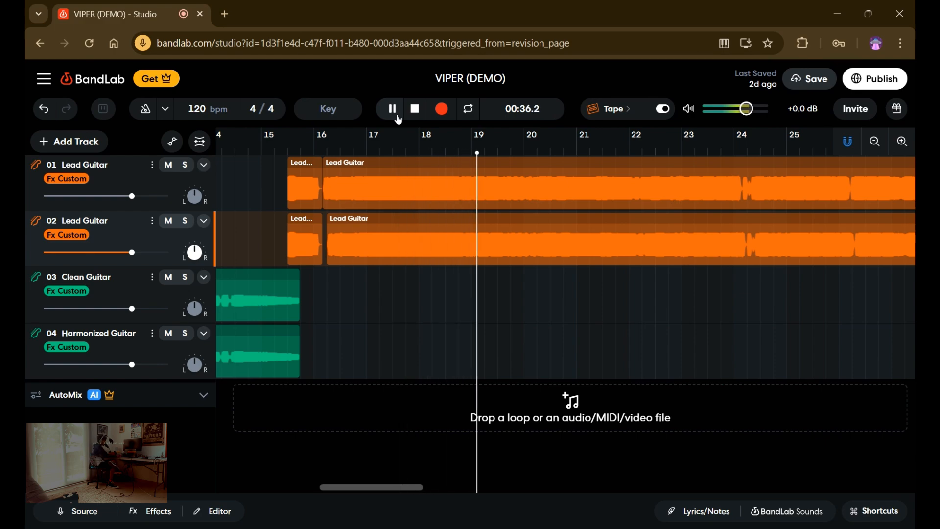
left_click(398, 118)
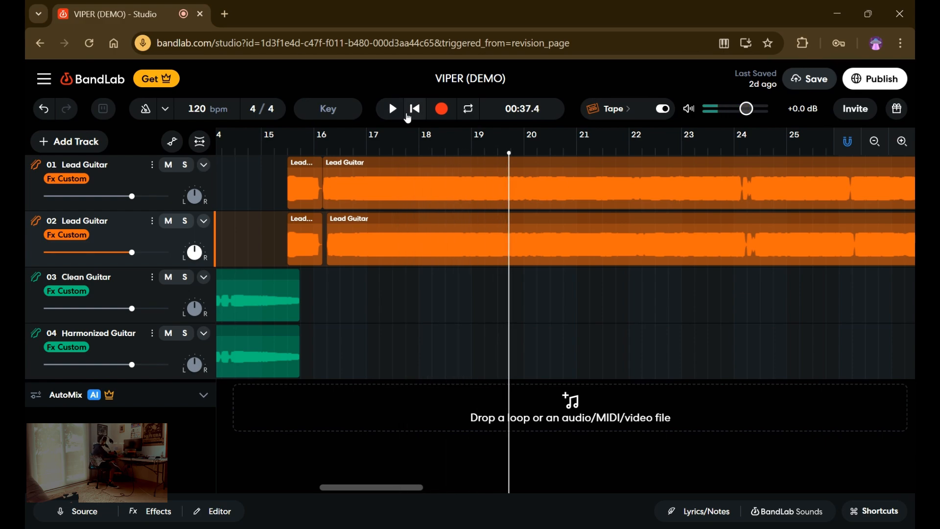
key("ctrl+z")
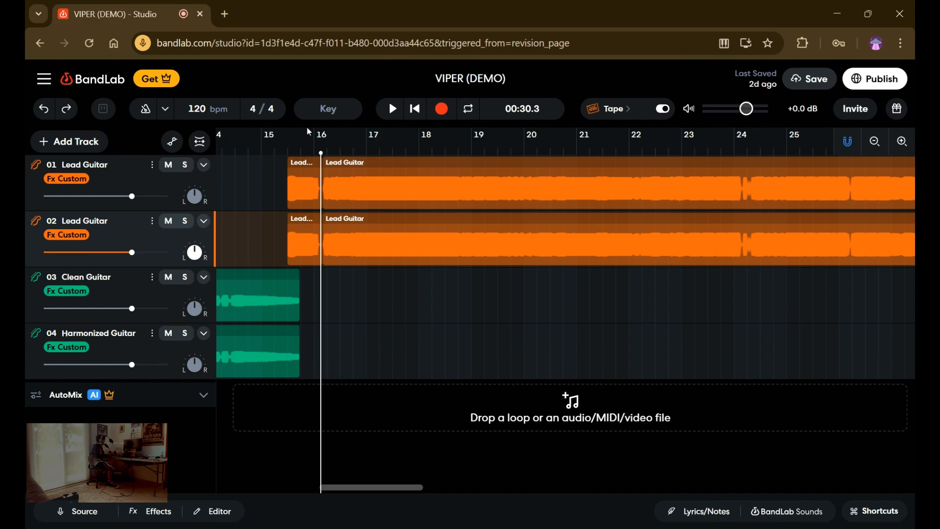
Try panning the second Lead Guitar track to the left, and undo the pan and the track reordering.
mouse_move(193, 250)
left_click_drag(194, 251, 201, 413)
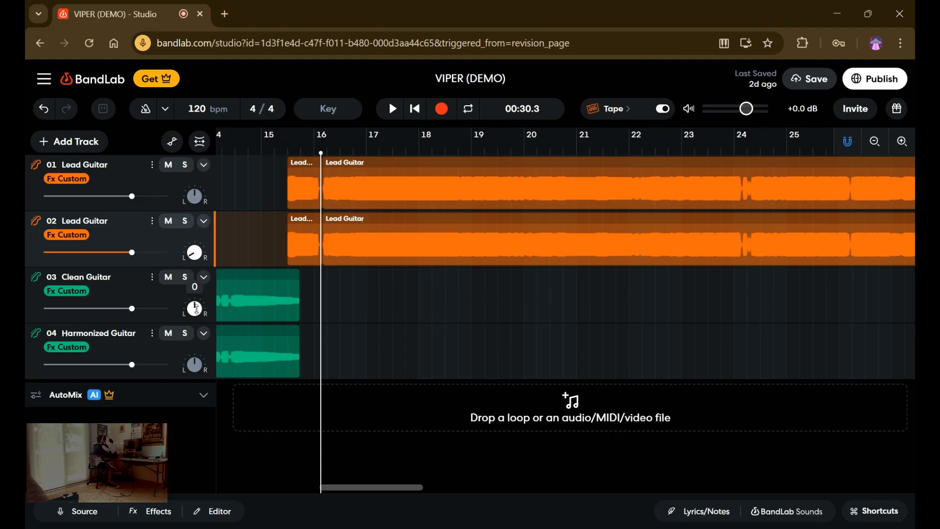
left_click_drag(197, 190, 176, 198)
left_click_drag(190, 262, 169, 267)
key("ctrl+z")
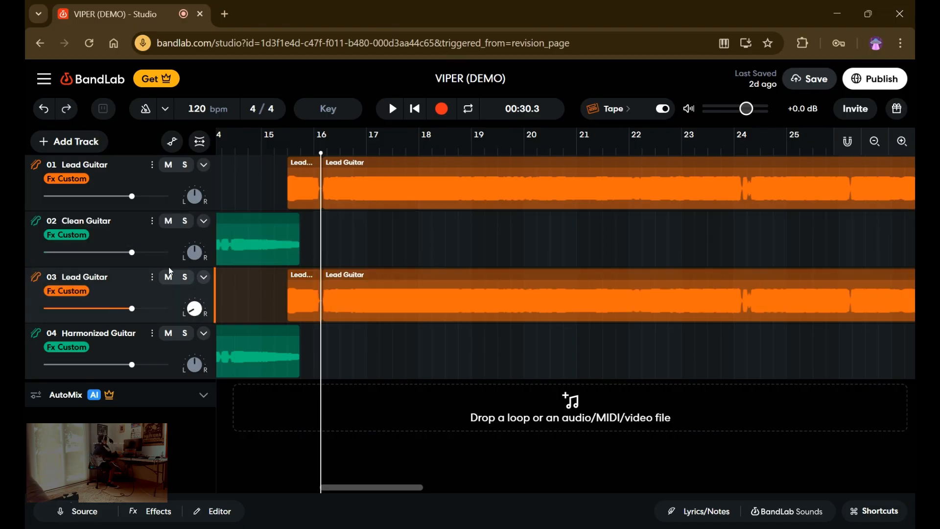
key("ctrl+z")
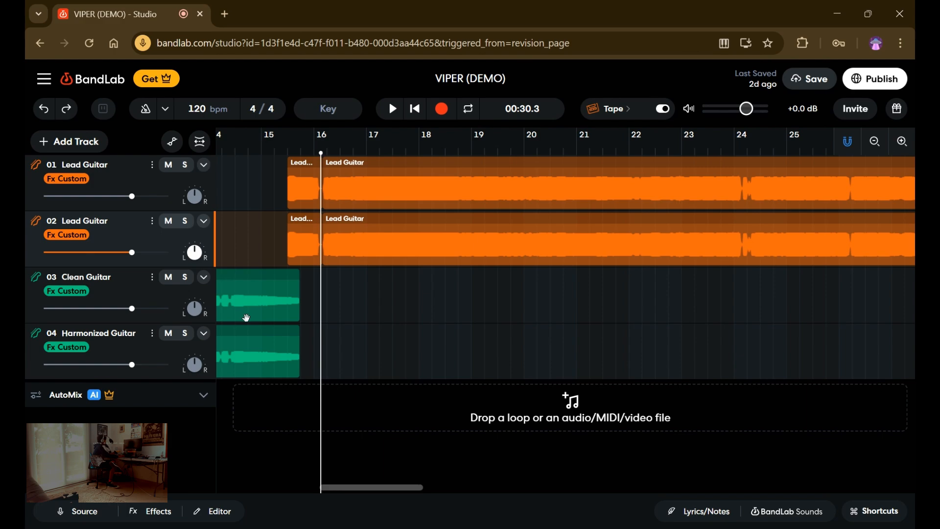
Pan Clean Guitar left and Harmonized Guitar right, play both from the start to hear the stereo spread, and undo the panning.
left_click_drag(322, 330, 119, 333)
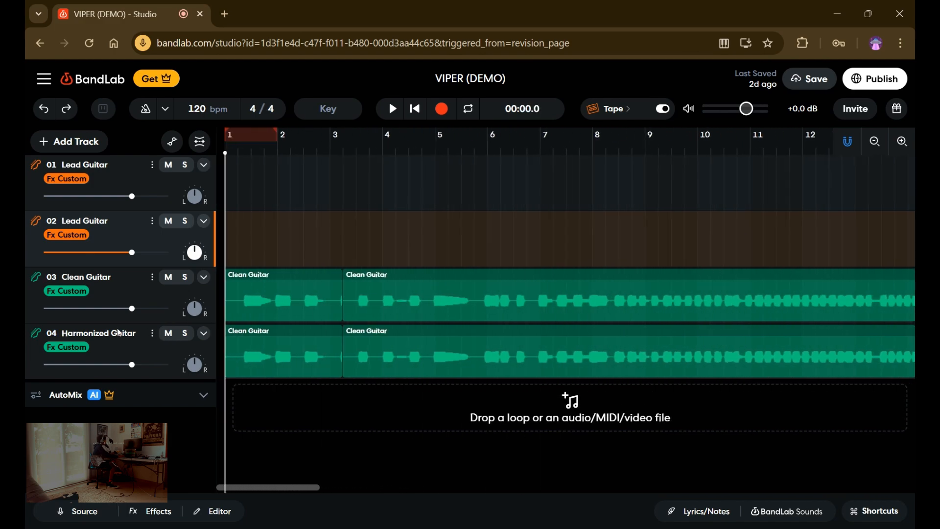
left_click_drag(196, 306, 196, 329)
left_click_drag(204, 371, 272, 226)
left_click(392, 110)
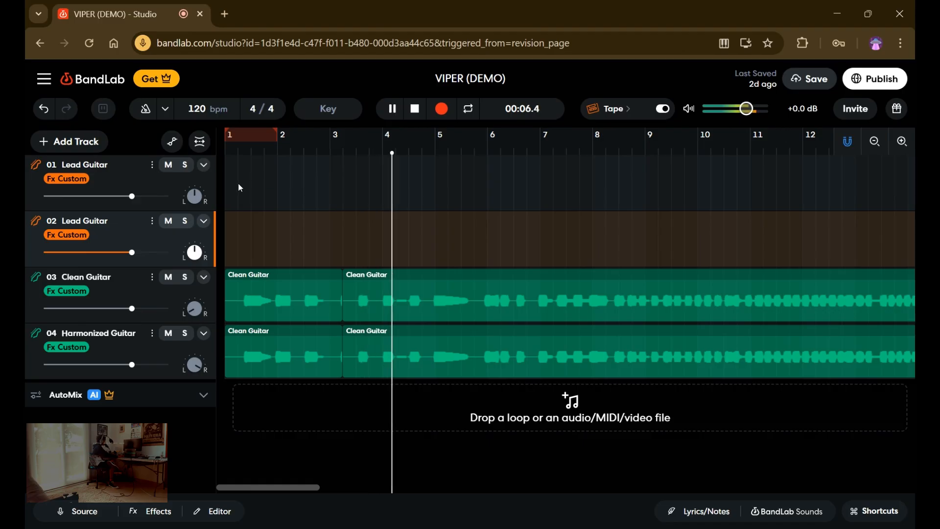
left_click(392, 109)
left_click(414, 115)
key("ctrl+z")
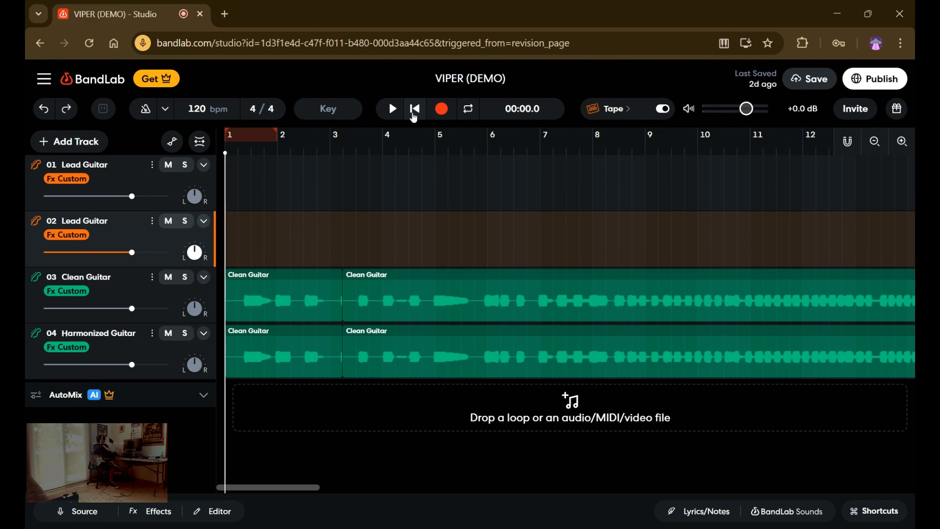
Return the playhead to the start and duplicate the Harmonized Guitar track.
left_click(234, 203)
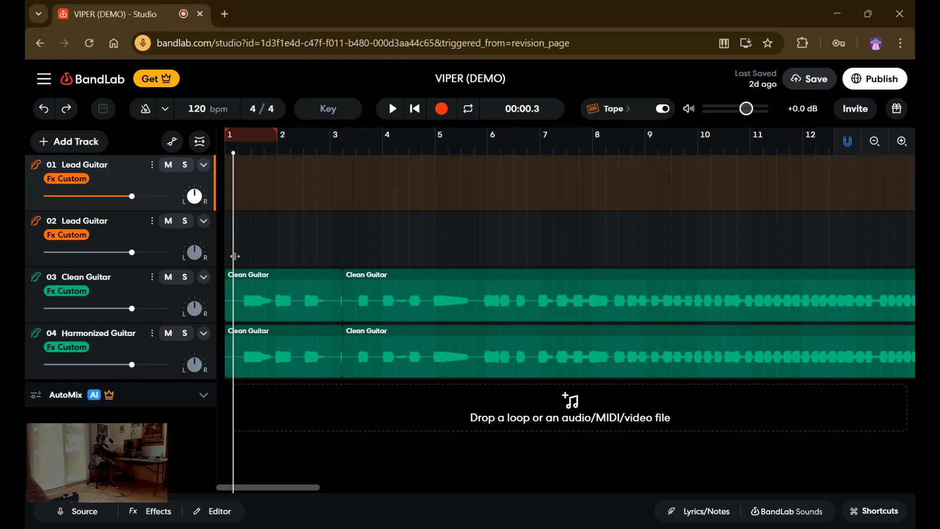
left_click_drag(235, 256, 211, 266)
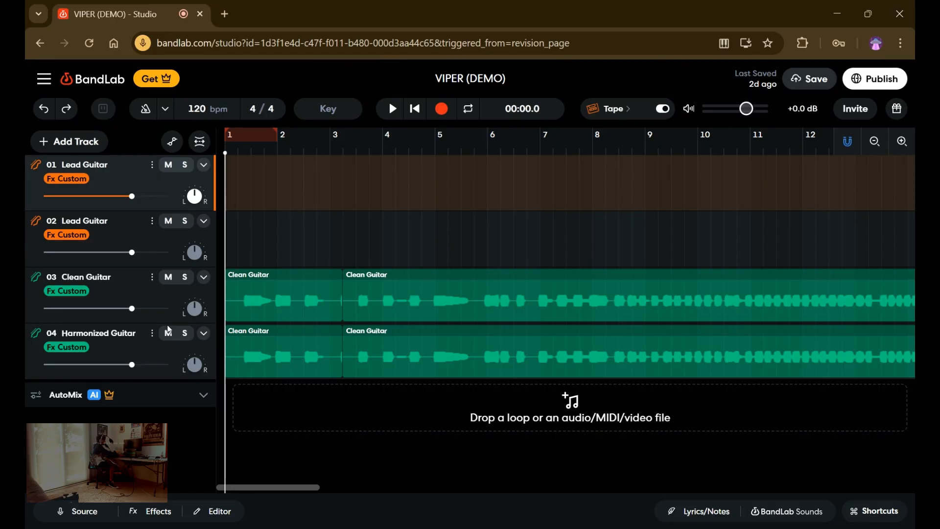
left_click(152, 333)
left_click(184, 487)
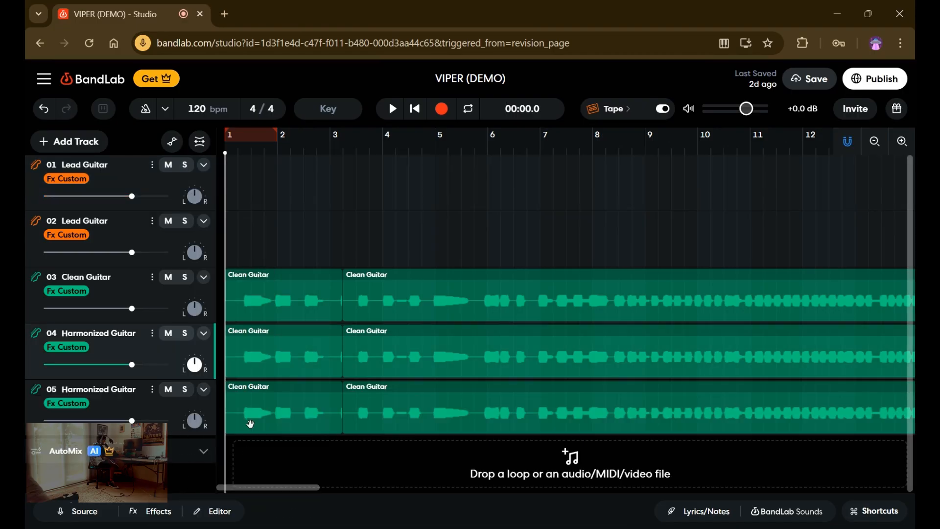
Lower the pitch shift of both regions on the second Harmonized Guitar track into negative semitones and play the layers from the start.
left_click(230, 430)
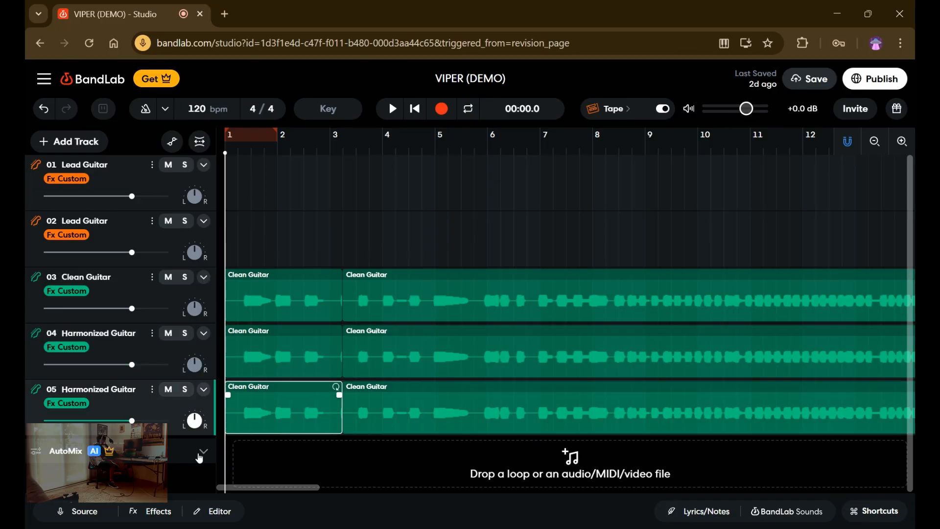
left_click(197, 511)
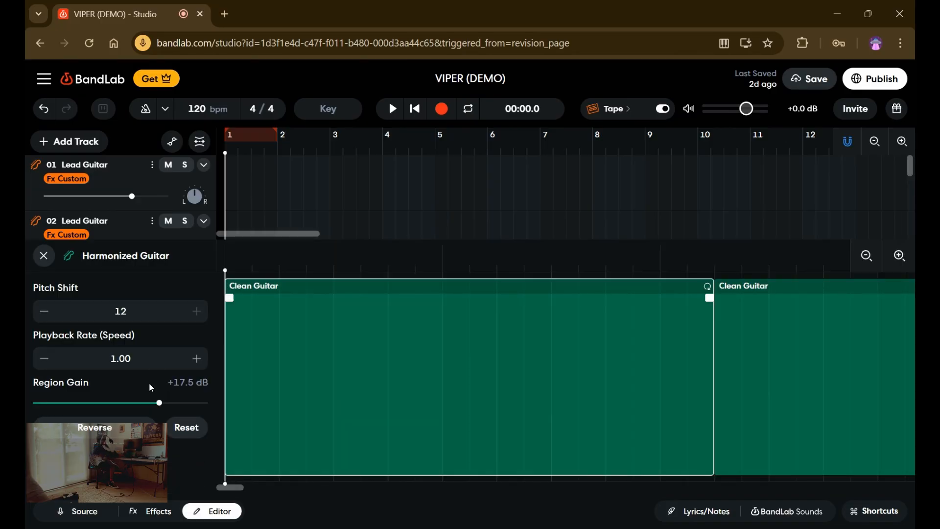
left_click(43, 311)
left_click(43, 312)
left_click(43, 311)
left_click(44, 312)
left_click(44, 311)
left_click(43, 311)
left_click(44, 311)
left_click(719, 432)
left_click(44, 308)
left_click(44, 308)
left_click(44, 308)
left_click(44, 309)
left_click(44, 308)
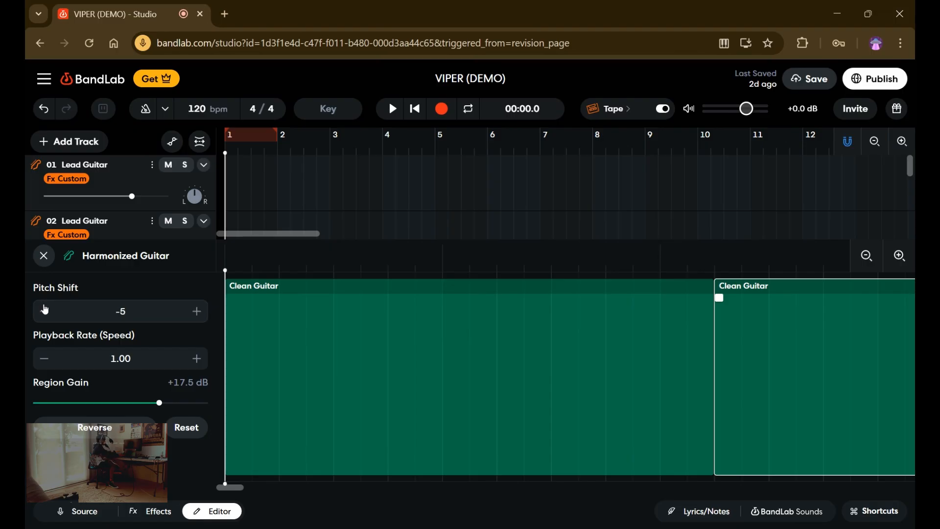
left_click(44, 309)
left_click(44, 309)
left_click(44, 309)
left_click(44, 310)
left_click(42, 261)
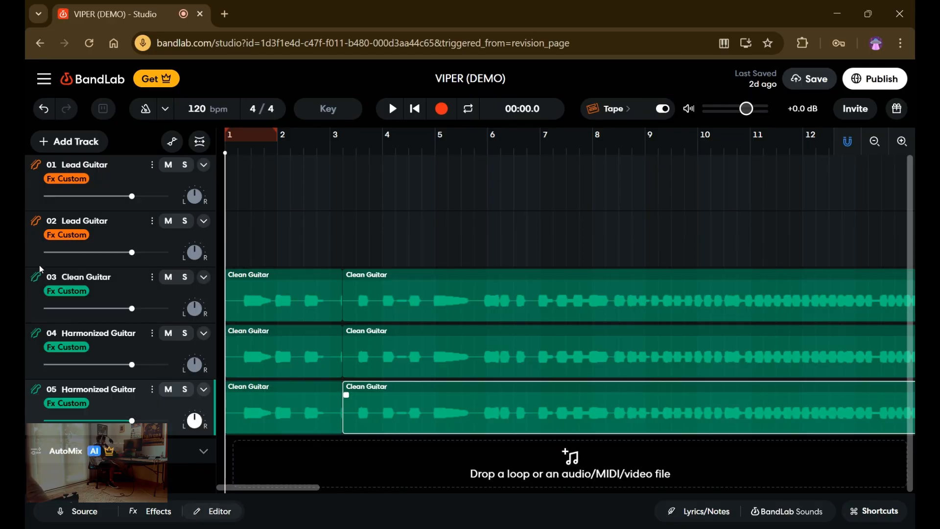
left_click(391, 108)
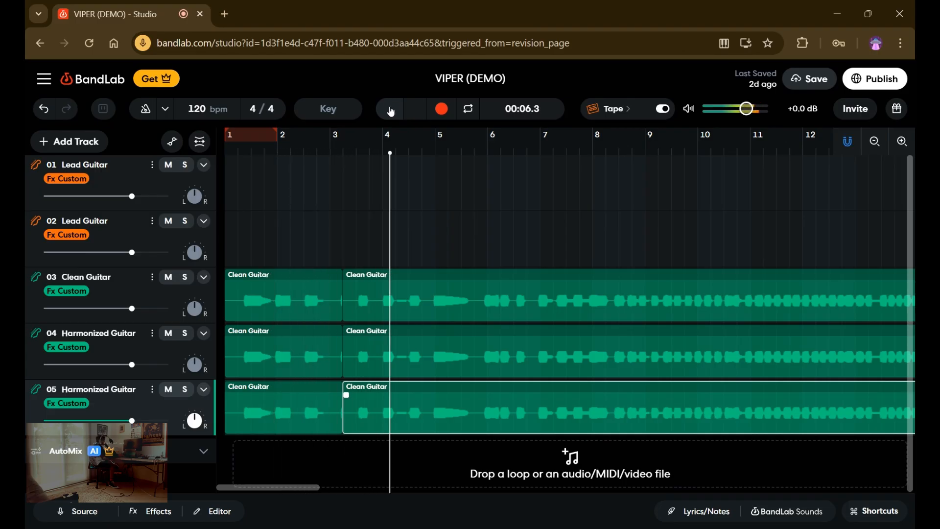
left_click(391, 108)
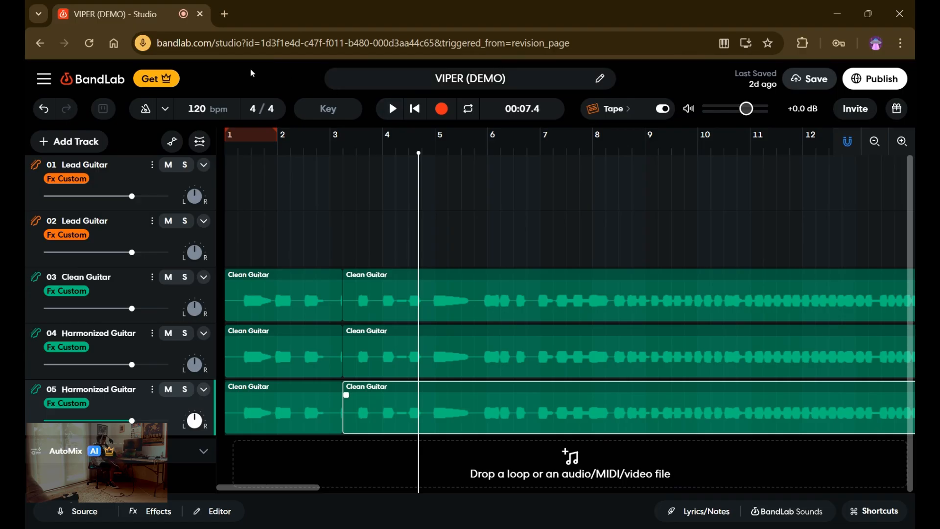
Delete the second Harmonized Guitar track and return the playhead to the start.
left_click(152, 390)
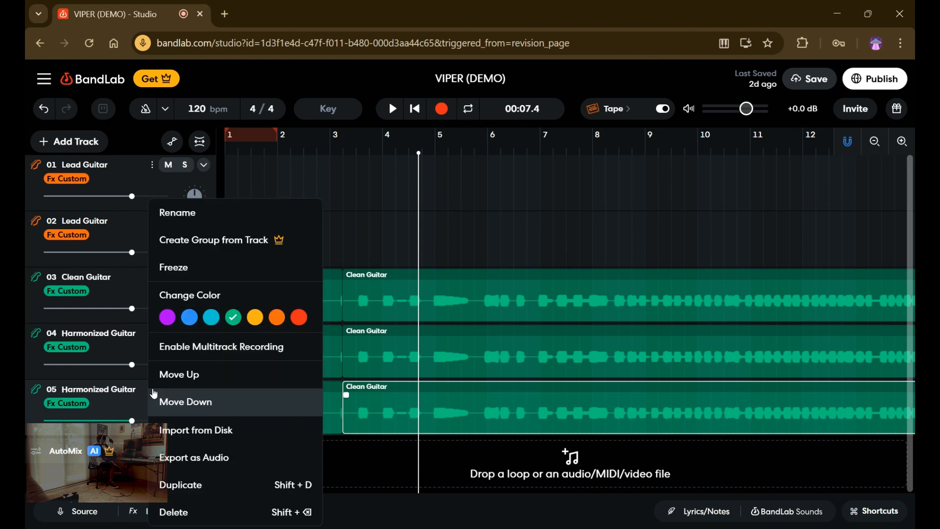
left_click(168, 520)
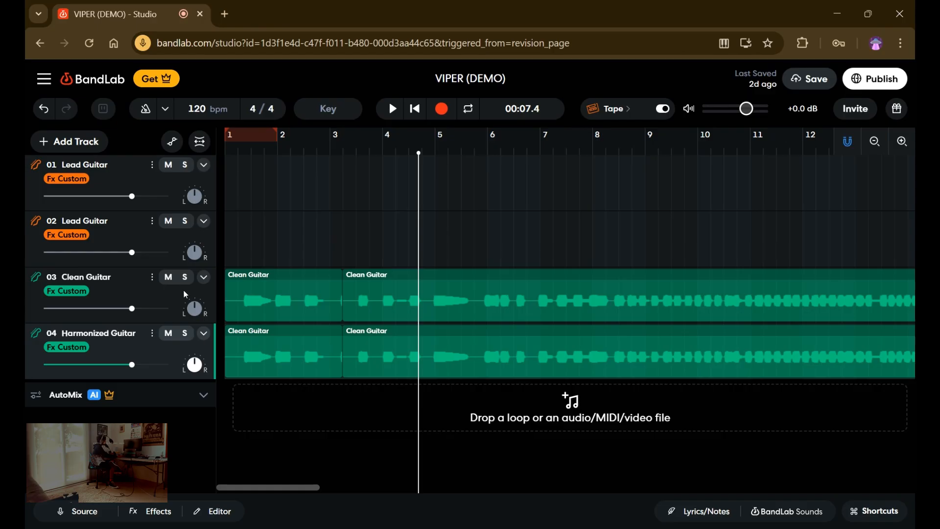
left_click_drag(419, 426, 228, 428)
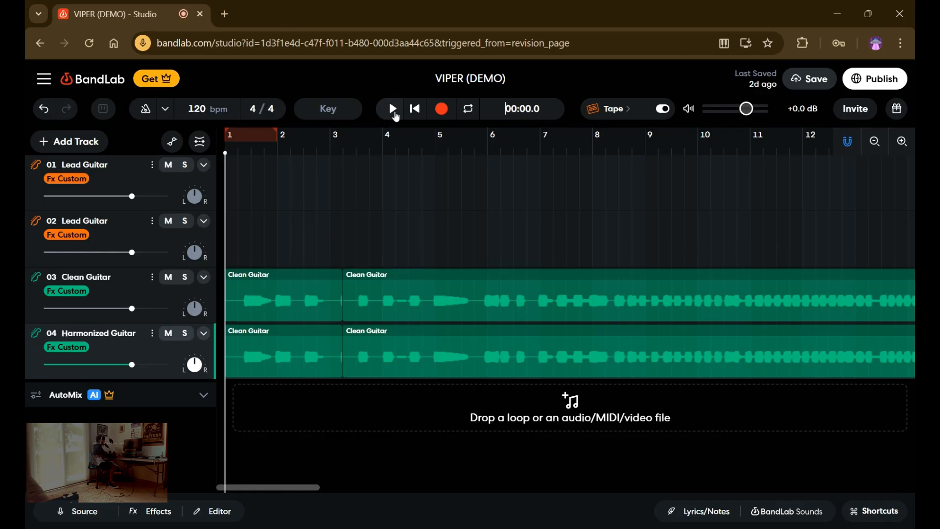
Play the Clean Guitar and Harmonized Guitar tracks briefly and return the playhead to the start.
left_click(393, 110)
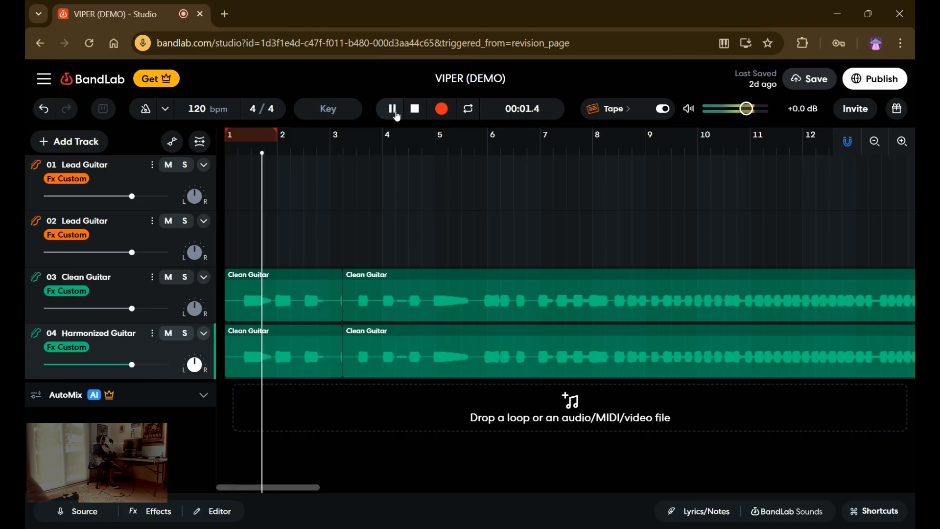
left_click(396, 116)
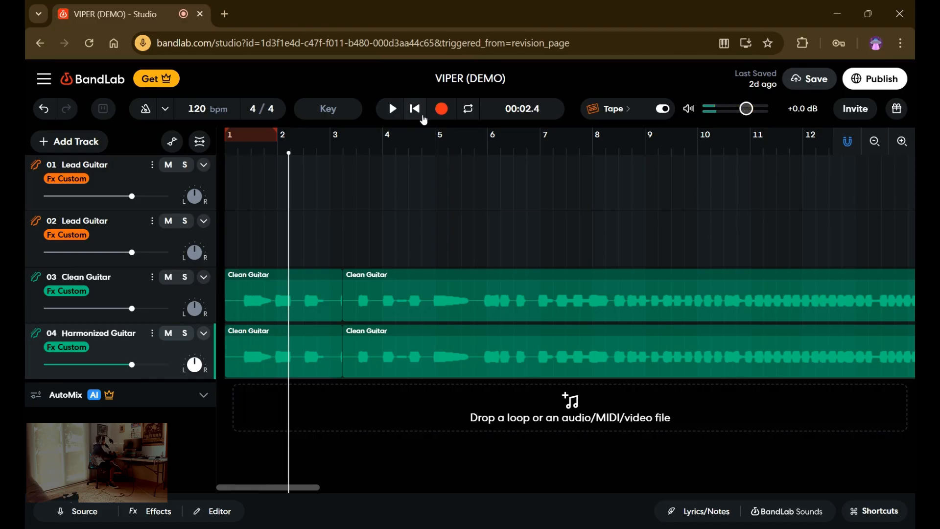
left_click(420, 114)
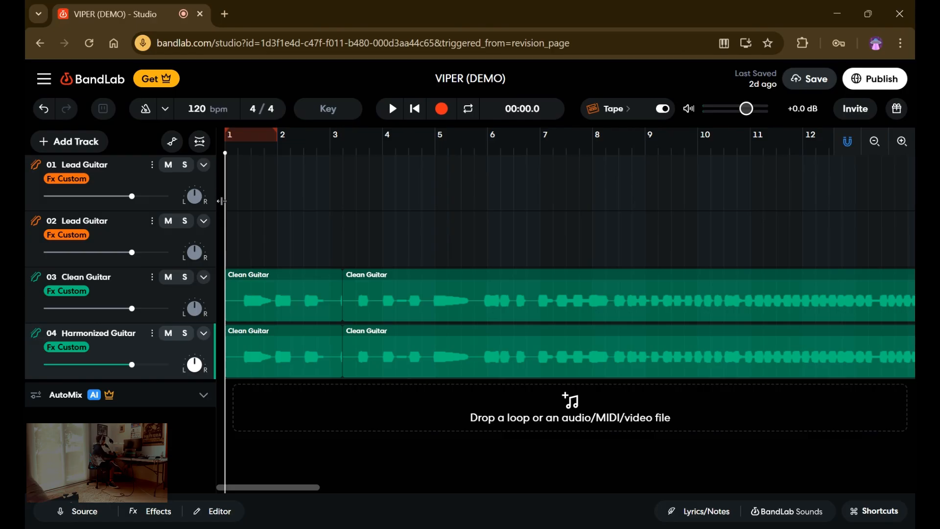
Duplicate the Clean Guitar and Harmonized Guitar tracks and play the four layers from the start.
left_click(151, 277)
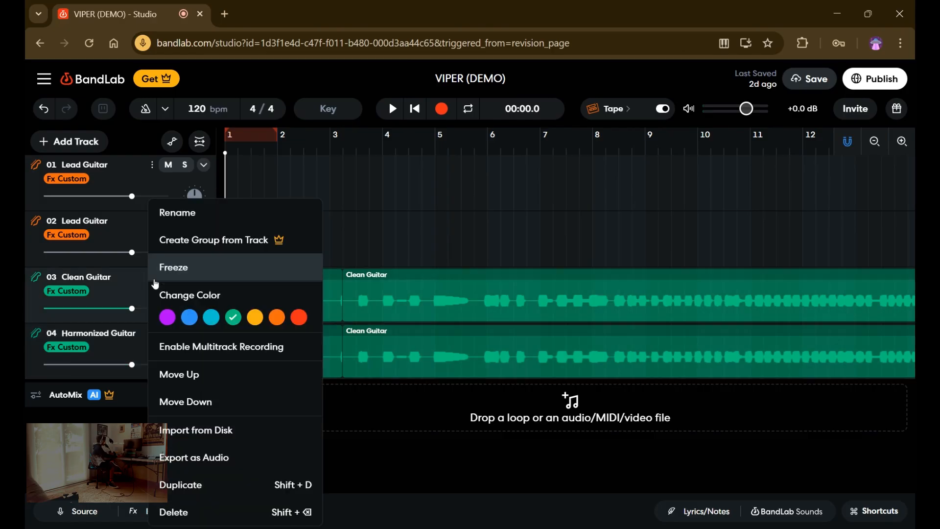
left_click(176, 485)
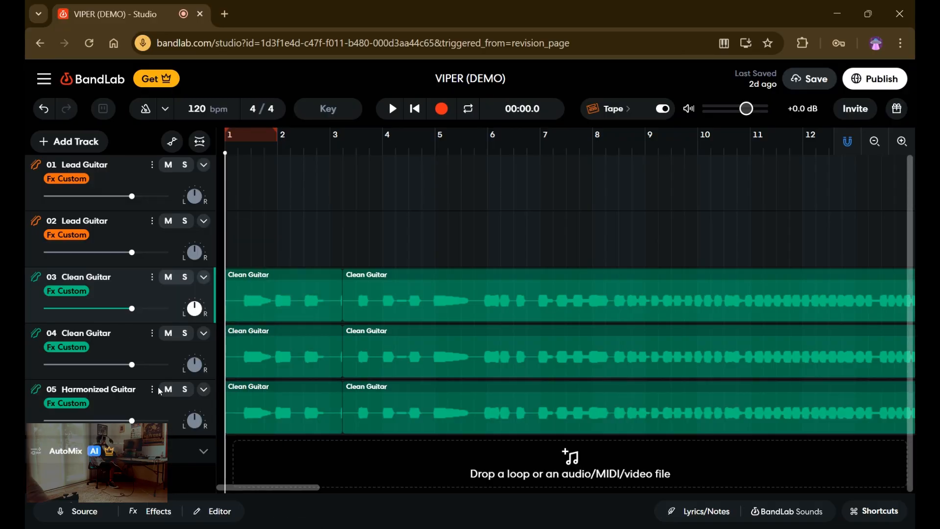
left_click(152, 389)
left_click(154, 483)
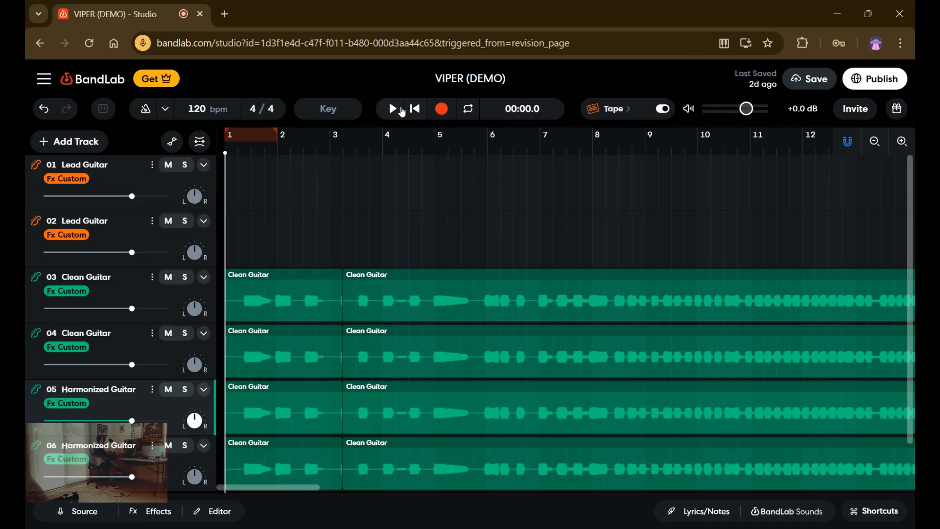
left_click(399, 111)
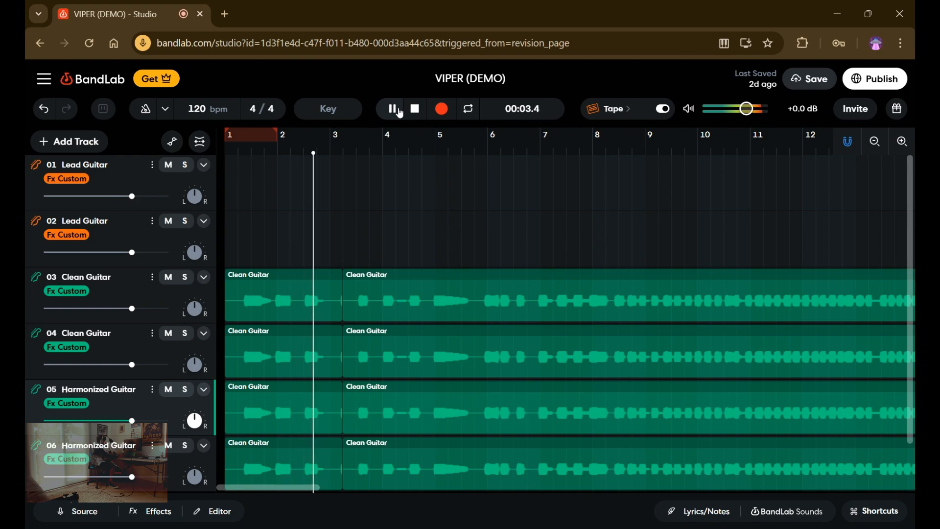
left_click(394, 110)
Shift the long regions on the duplicated Clean Guitar and Harmonized Guitar tracks to start midway through bar 3, and play the layers.
mouse_move(259, 361)
left_mouse_down()
mouse_move(267, 369)
mouse_move(260, 367)
left_mouse_up()
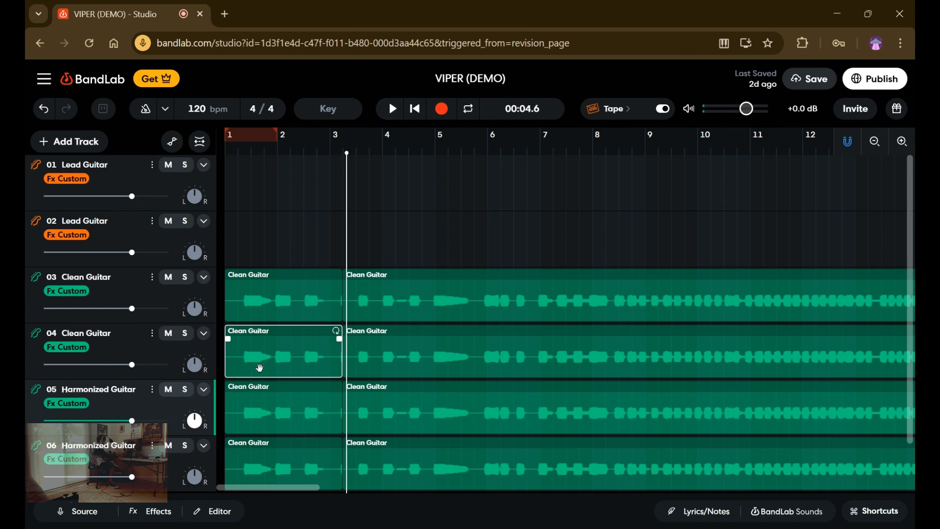
left_click_drag(359, 369, 373, 383)
left_click_drag(354, 465, 373, 477)
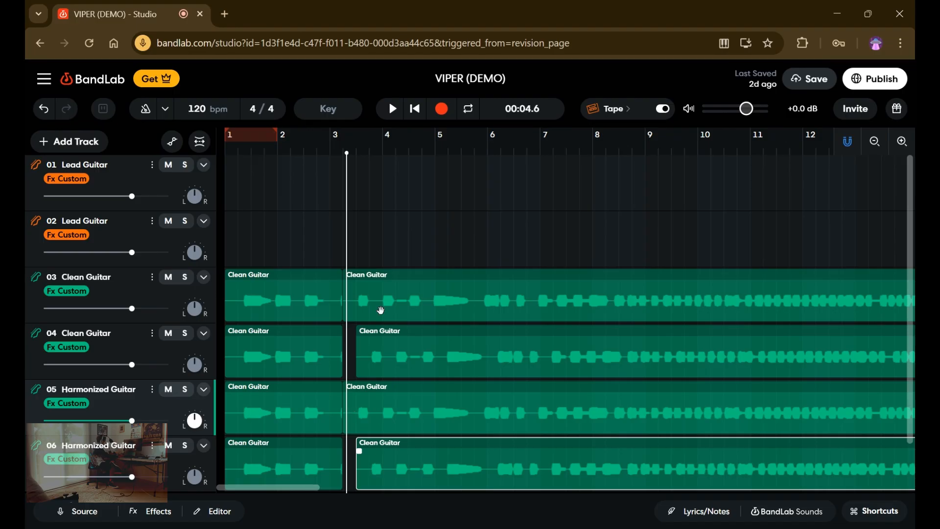
left_click(392, 109)
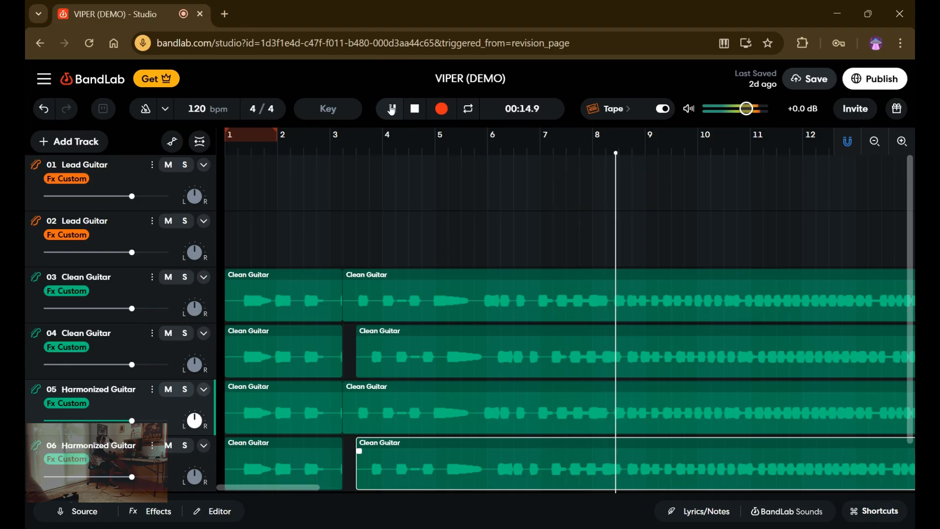
Undo the region shifts and both track duplications, with the playhead returned to the start.
key("ctrl+z")
key("ctrl+z")
key("ctrl+z")
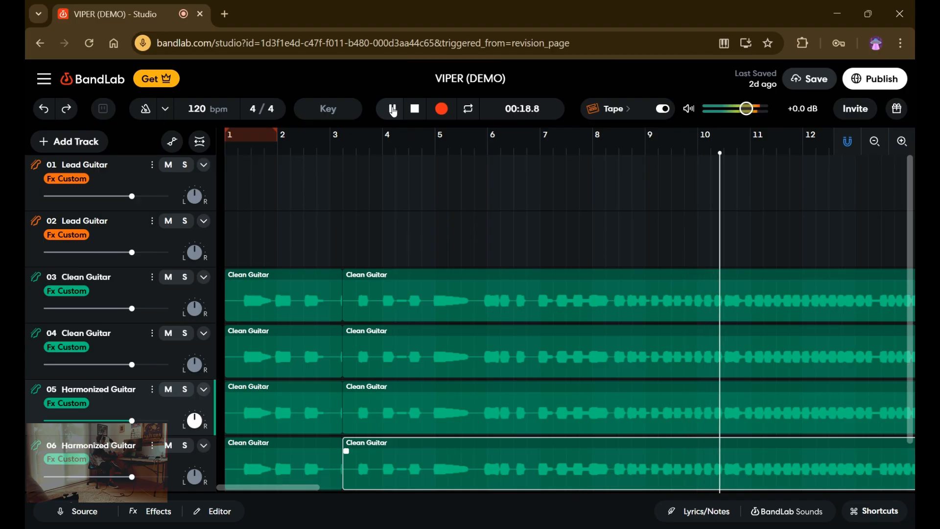
left_click(393, 110)
left_click(418, 117)
left_click(419, 116)
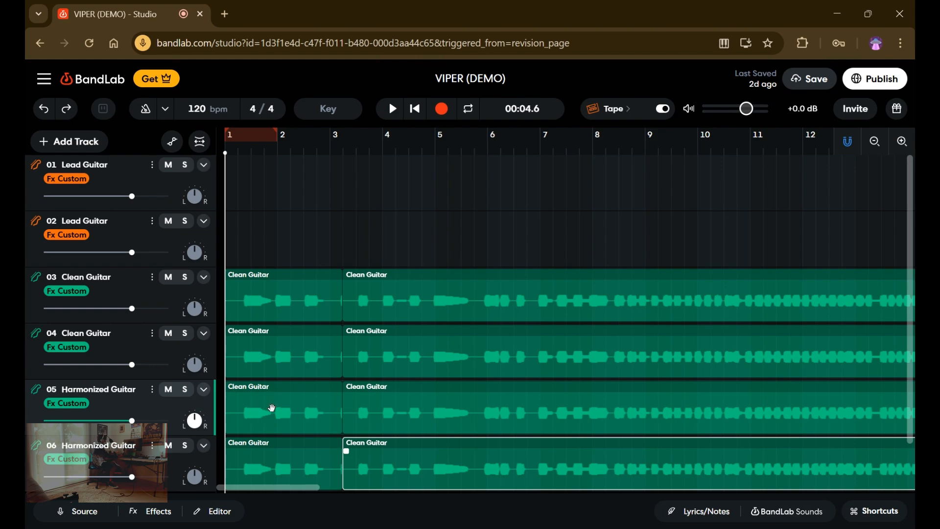
key("ctrl+z")
key("ctrl+z")
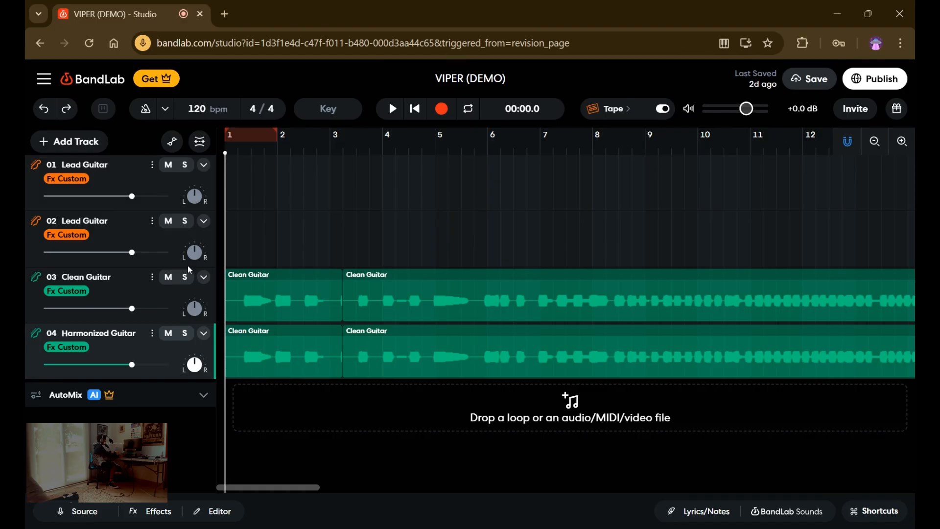
Duplicate the Clean Guitar track twice, play the layers from the start, and return the playhead to the start.
left_click(151, 280)
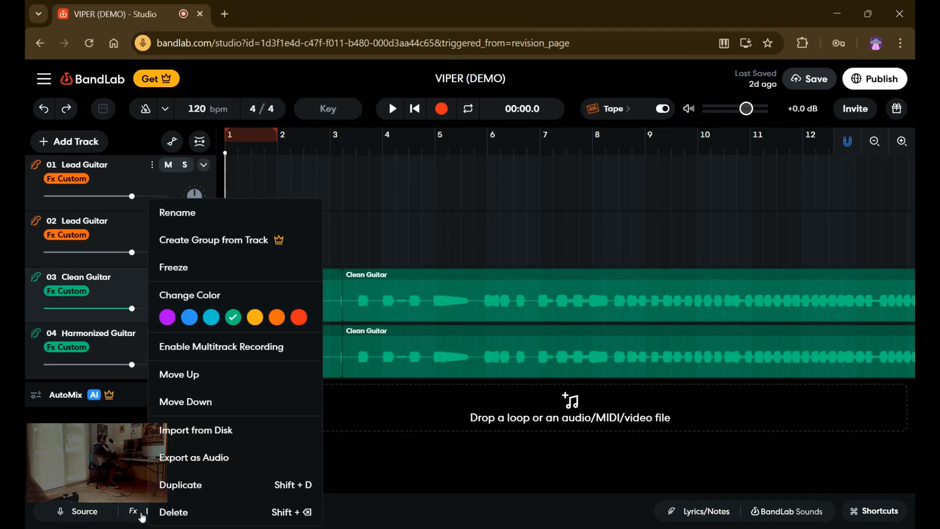
left_click(162, 489)
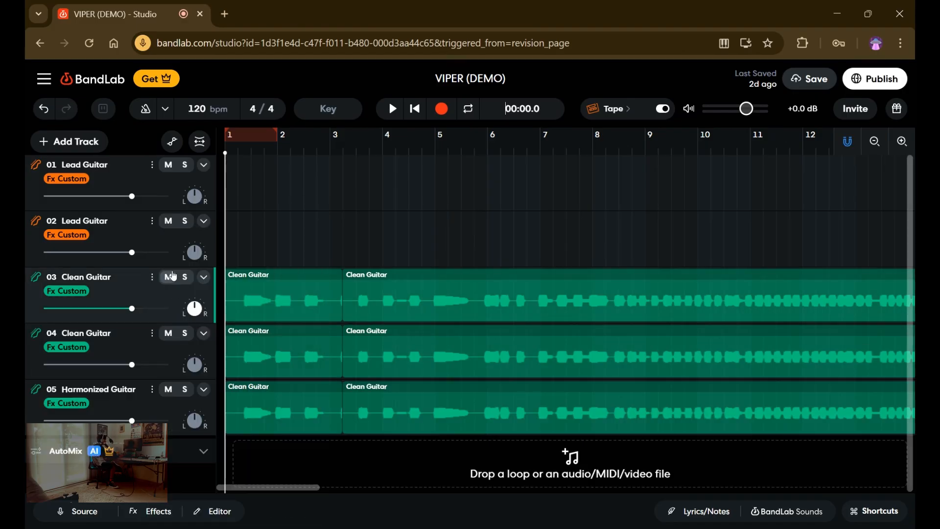
left_click(152, 278)
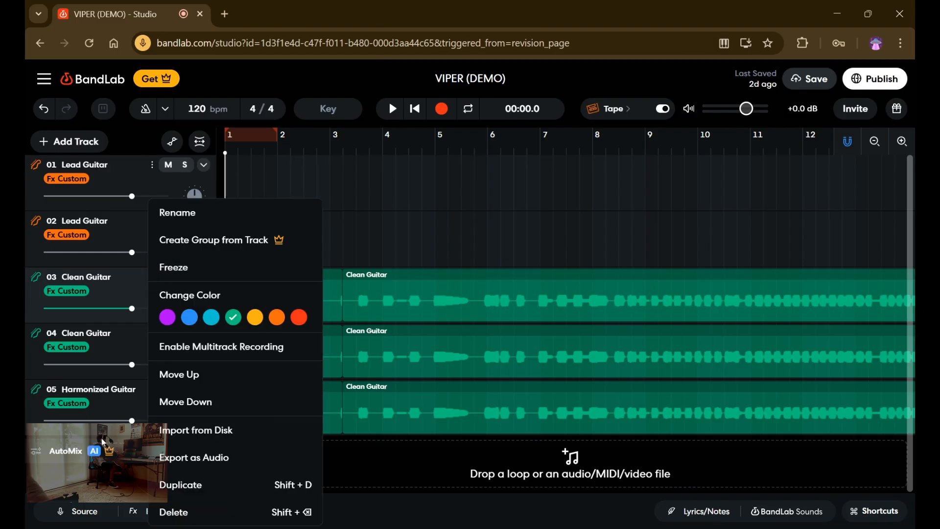
left_click(163, 487)
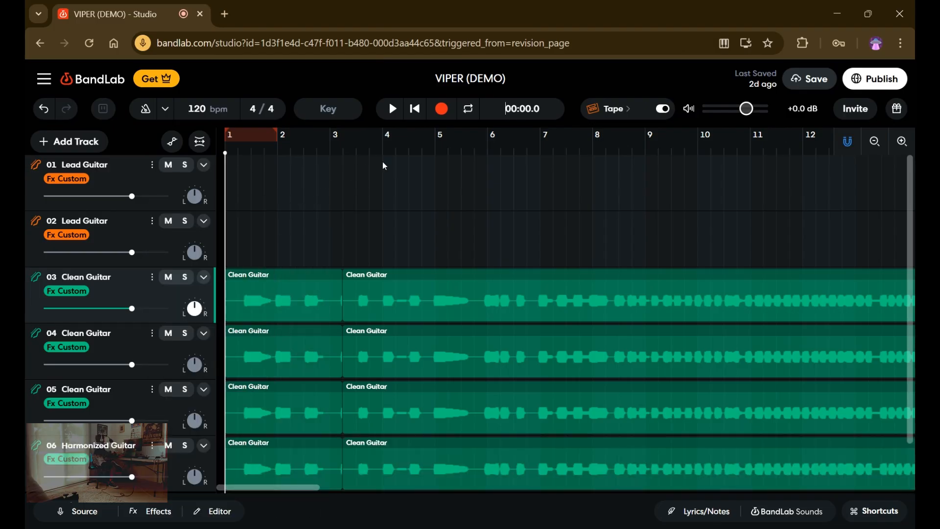
left_click(400, 111)
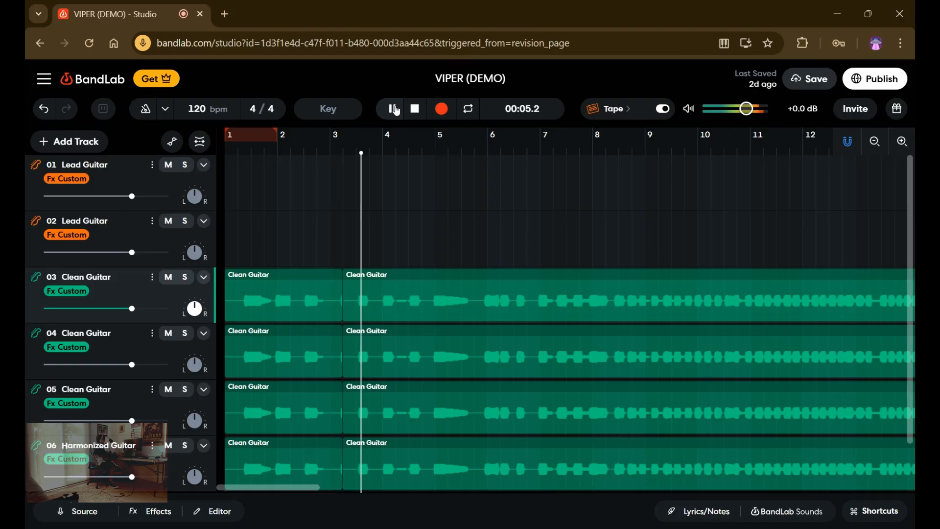
left_click(395, 108)
left_click(417, 117)
Stagger the long regions on the second and third Clean Guitar tracks to mid-bar 3 and bar 4, and play from just before them.
left_click_drag(357, 357, 372, 365)
left_click_drag(365, 431, 404, 433)
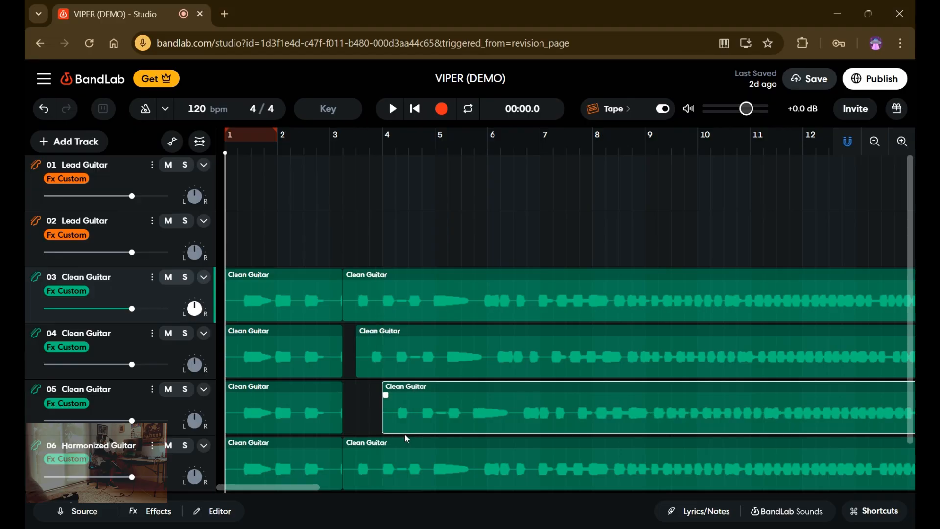
left_click(342, 365)
left_click(347, 383)
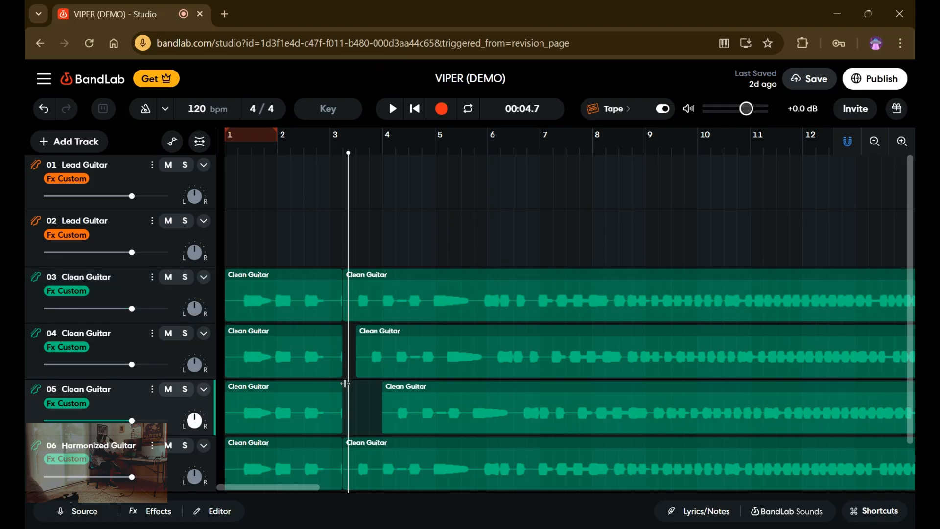
left_click(393, 109)
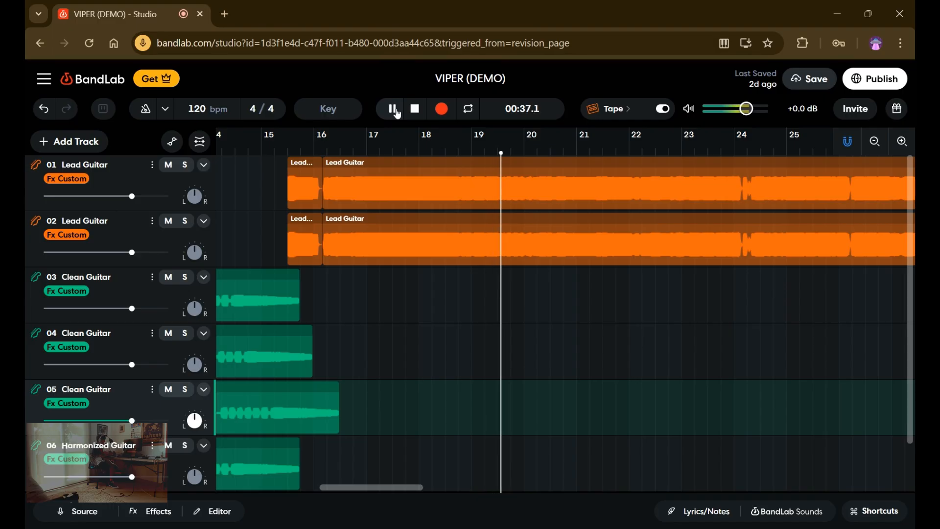
Stop playback, return the playhead to the start, and move both staggered Clean Guitar regions back against their first regions.
left_click(393, 108)
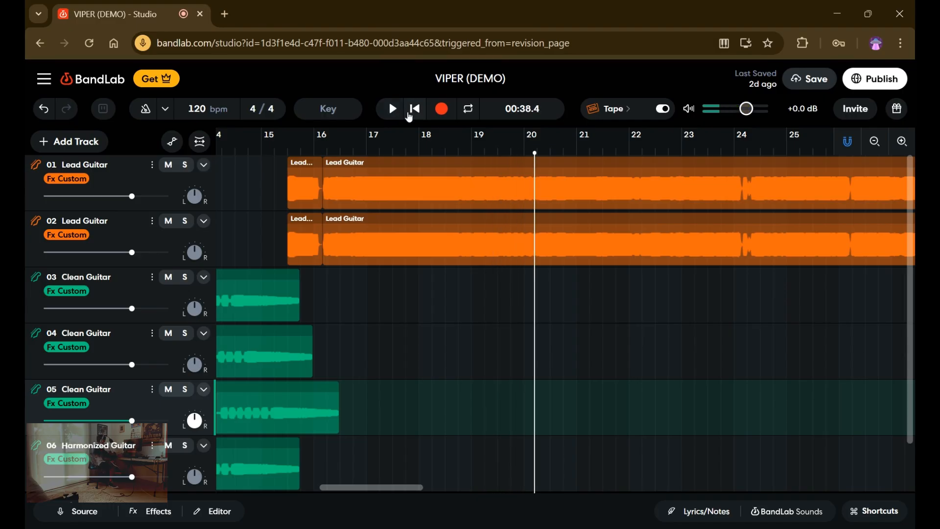
left_click(418, 107)
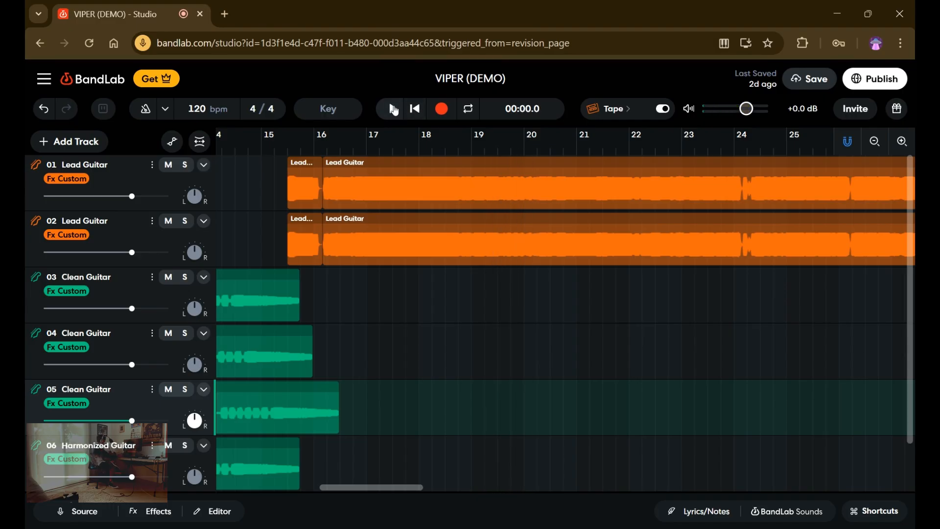
left_click(393, 109)
left_click(394, 107)
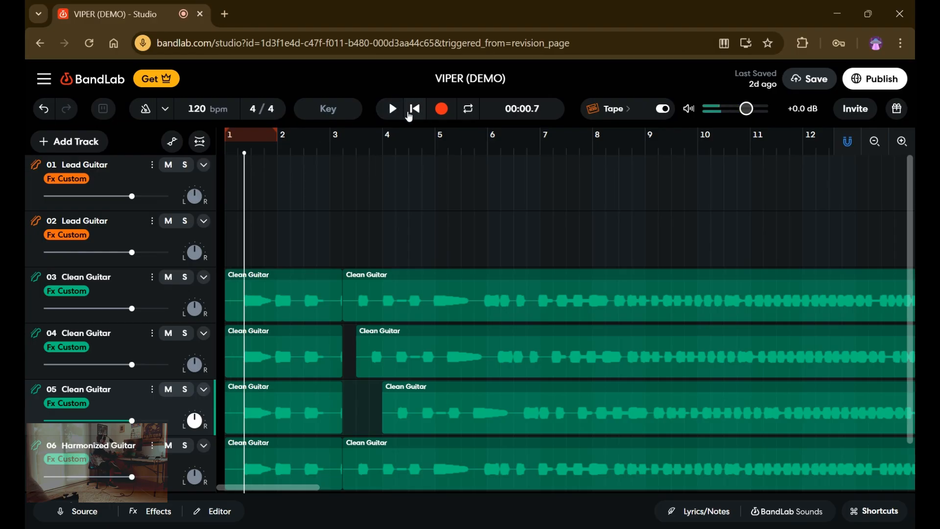
left_click(413, 114)
mouse_move(364, 335)
left_mouse_down()
mouse_move(370, 341)
mouse_move(356, 341)
left_mouse_up()
left_click_drag(401, 404, 362, 403)
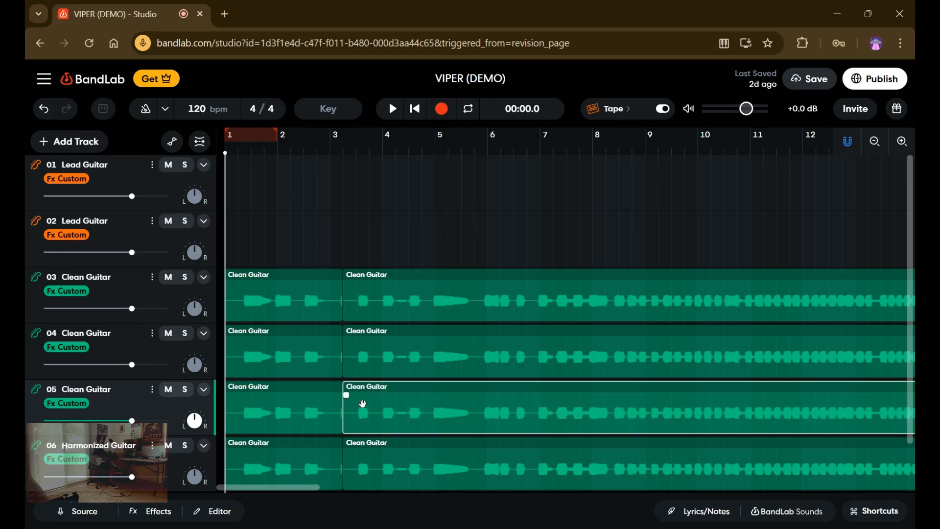
Record a new part of about two and a half bars on the first Lead Guitar track, starting where its existing audio ends in bar 39.
left_click(423, 216)
left_click_drag(421, 236, 602, 339)
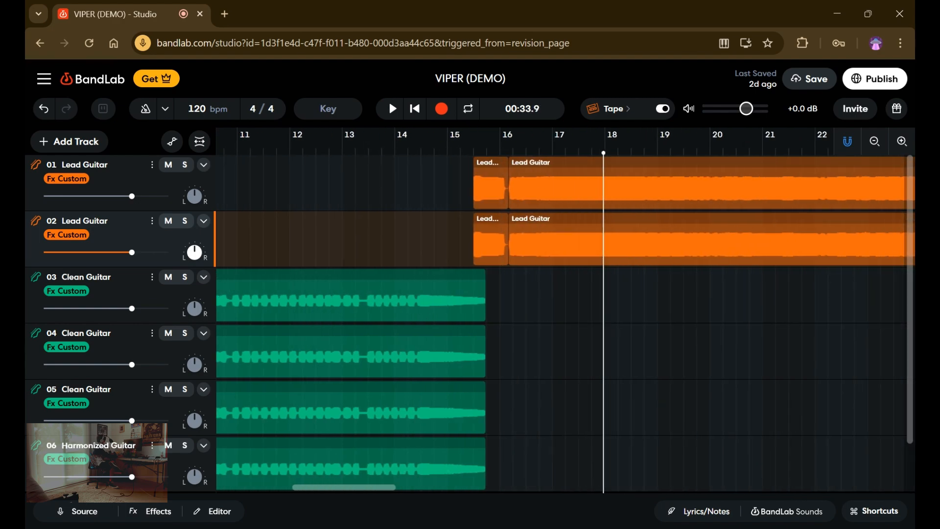
key("Right")
key("Right")
key("Right")
key("Right")
key("Right")
key("Right")
key("Right")
key("Right")
key("Right")
key("Right")
key("Right")
key("Right")
key("Right")
key("Right")
key("Right")
key("Right")
key("Right")
key("Right")
key("Right")
key("Right")
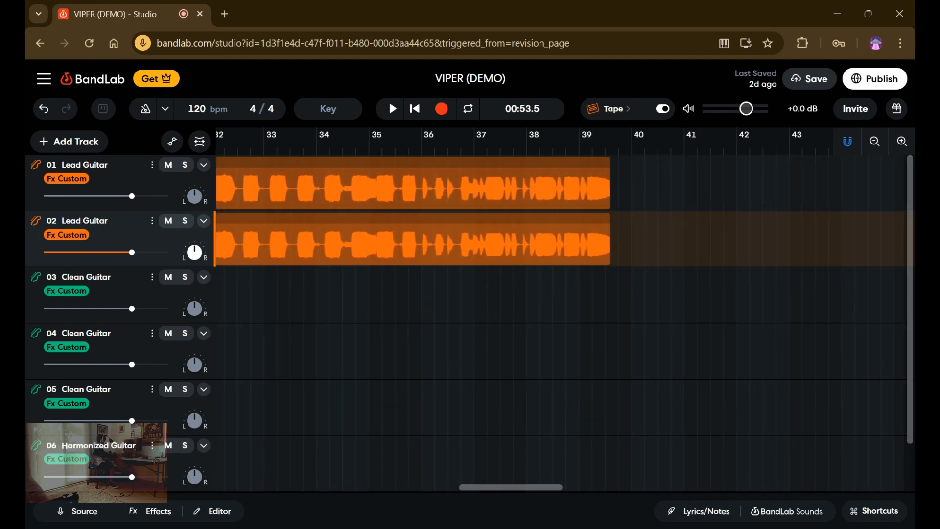
key("Right")
key("Right")
key("Right")
key("Right")
key("Right")
key("Right")
key("Right")
key("Right")
left_click(373, 192)
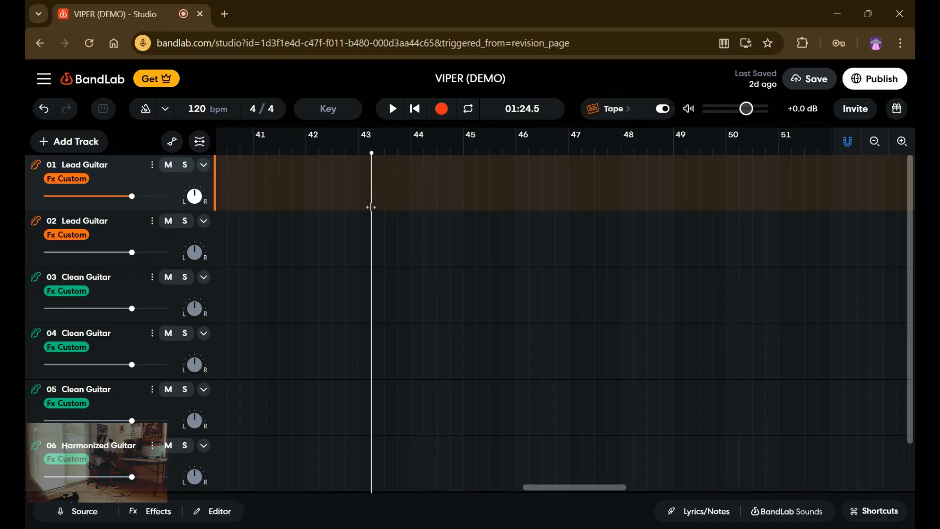
left_click_drag(371, 207, 489, 273)
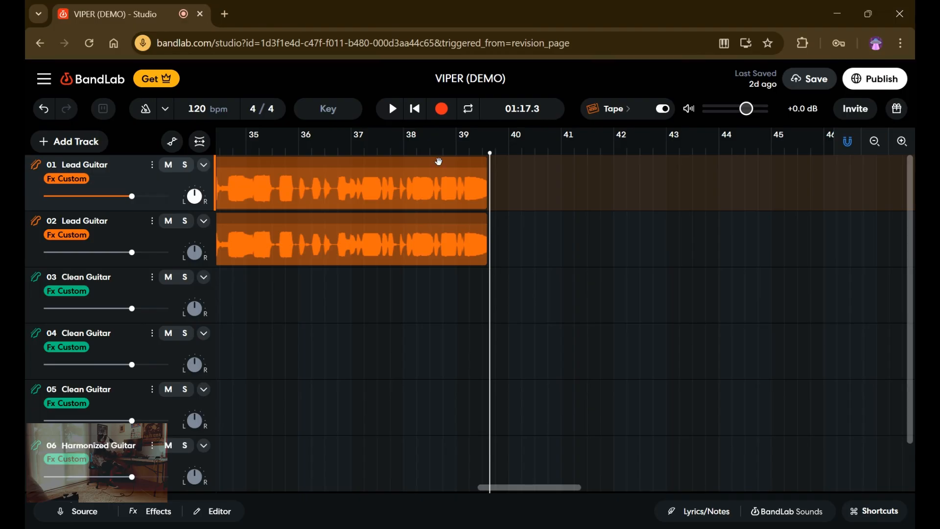
left_click(442, 112)
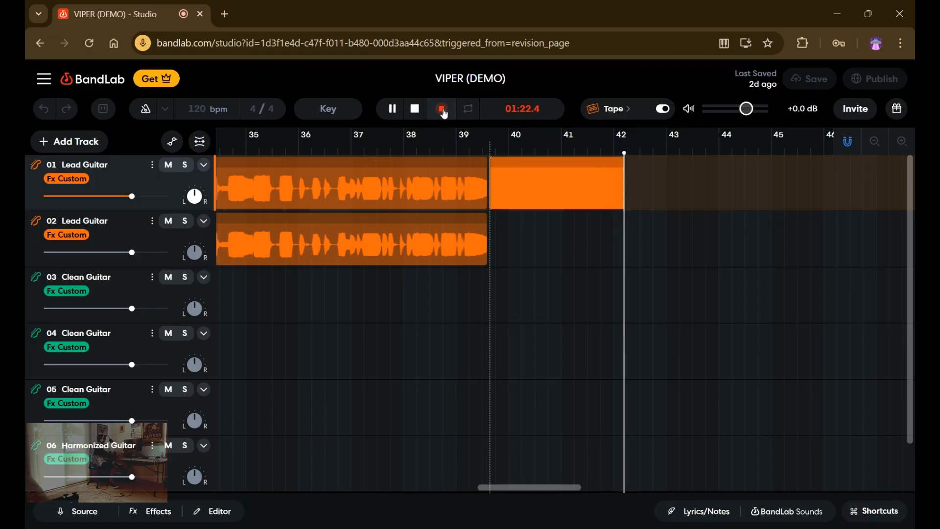
left_click(443, 111)
Play back the new Lead Guitar recording from its beginning and pause it.
left_click(397, 111)
left_click(409, 116)
left_click(397, 112)
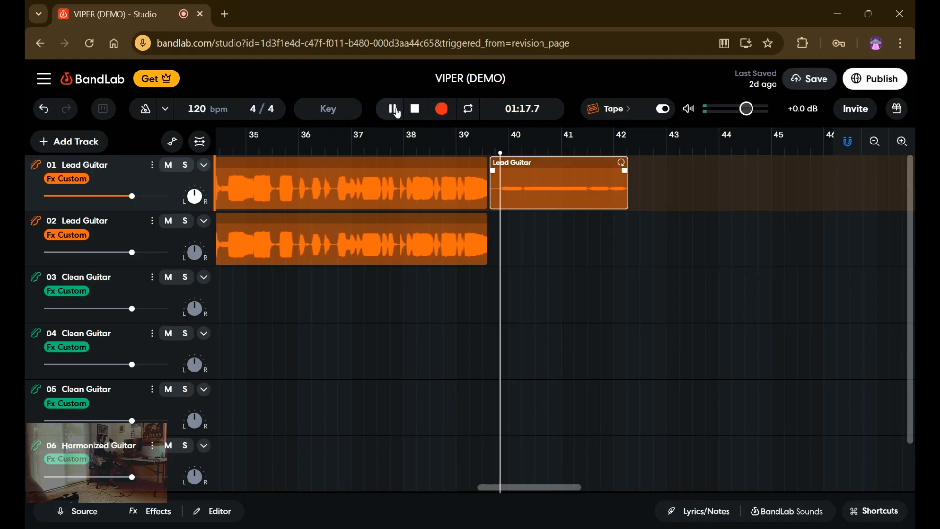
left_click(402, 116)
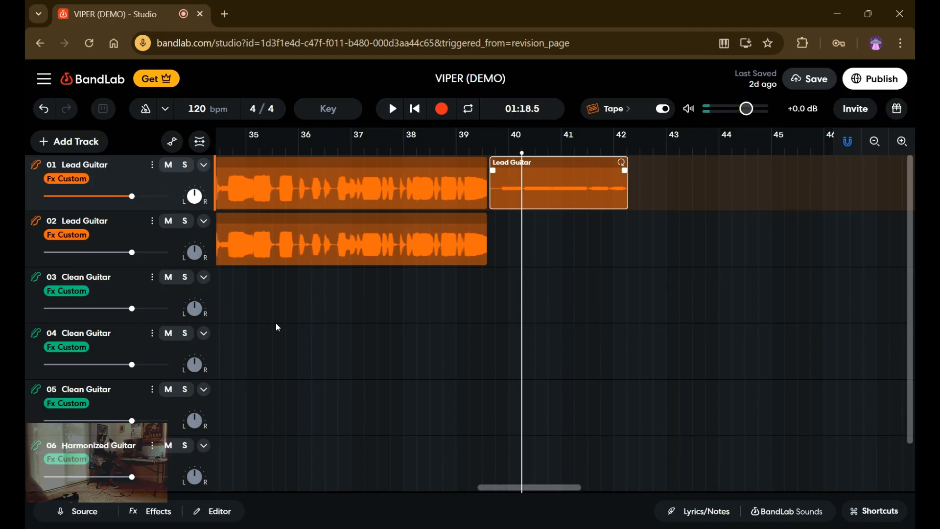
Raise the region gain of the new Lead Guitar recording to +24.0 dB and close the region editor.
left_click(212, 511)
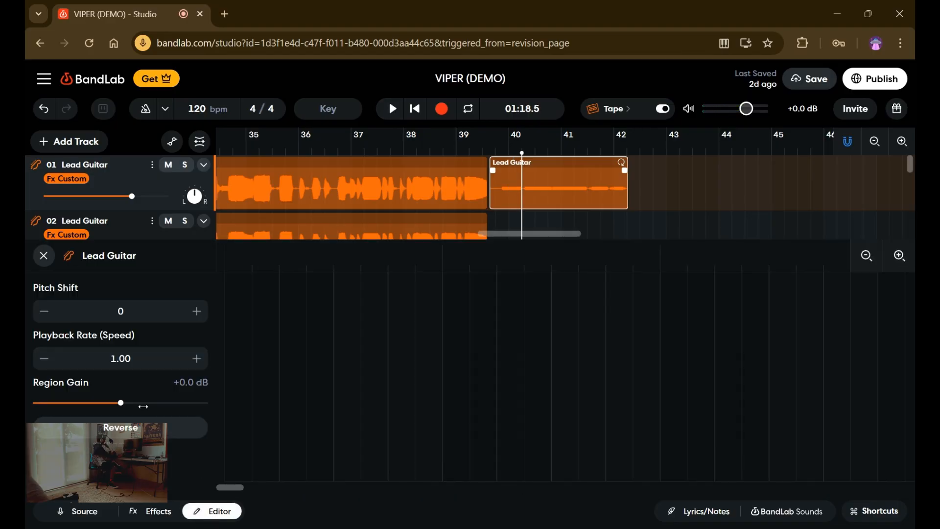
left_click_drag(140, 404, 235, 410)
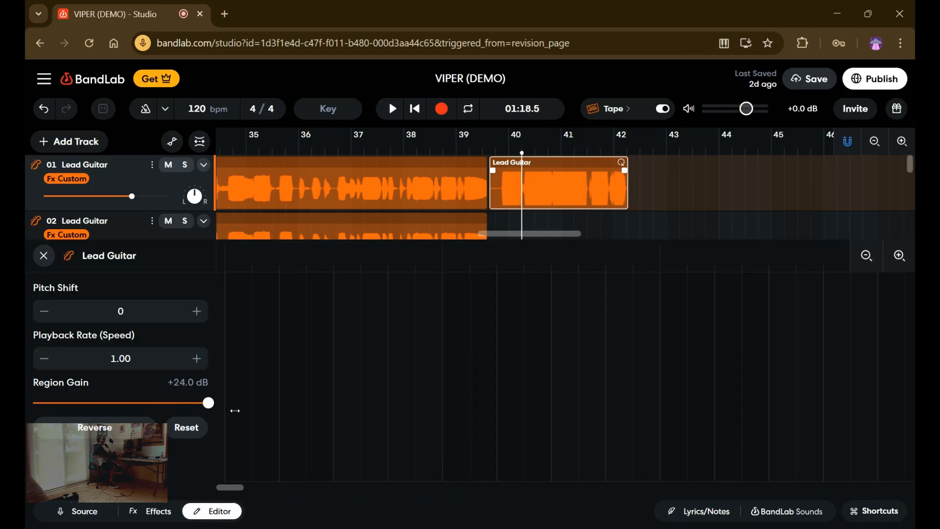
left_click(43, 255)
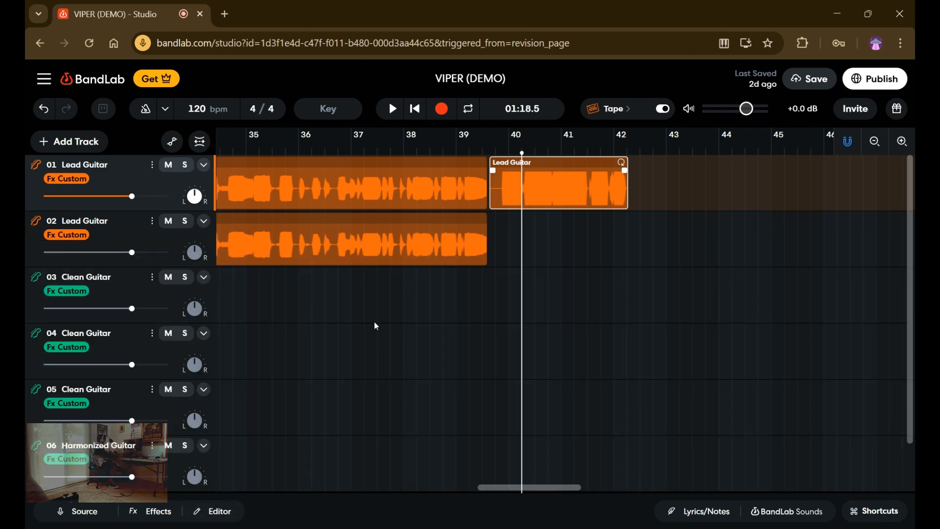
key("ctrl+v")
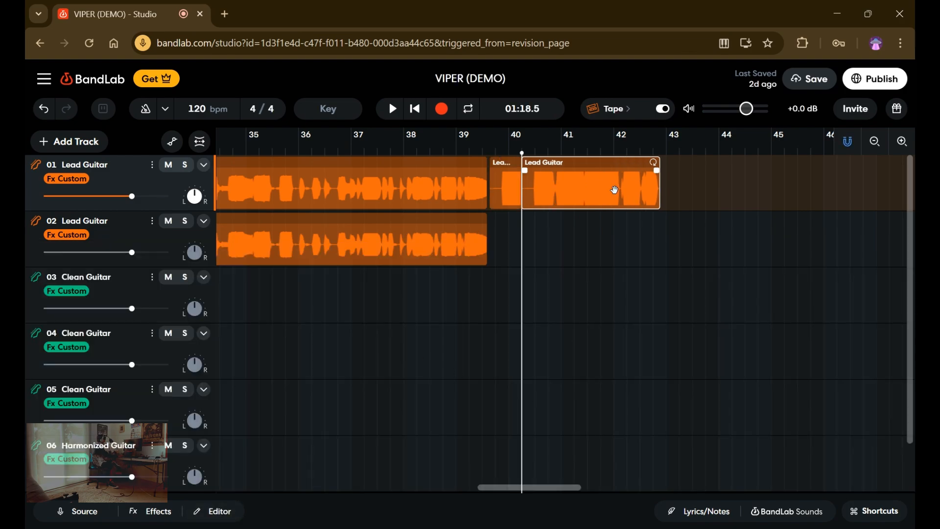
left_click_drag(601, 203, 579, 231)
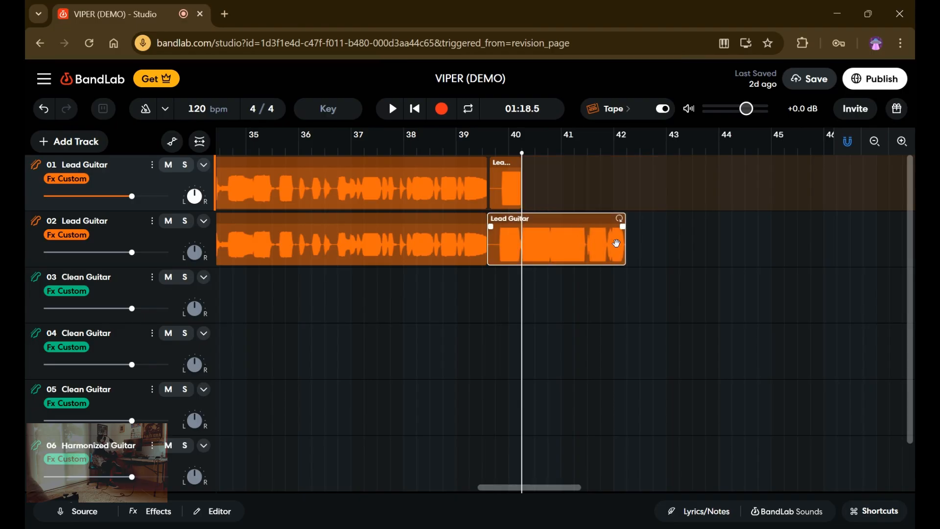
key("ctrl+z")
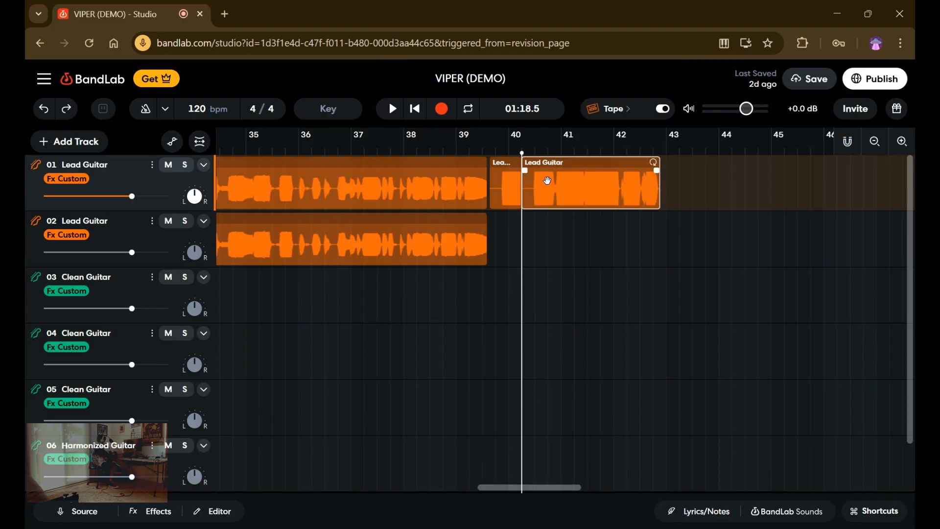
key("ctrl+z")
left_click(546, 188)
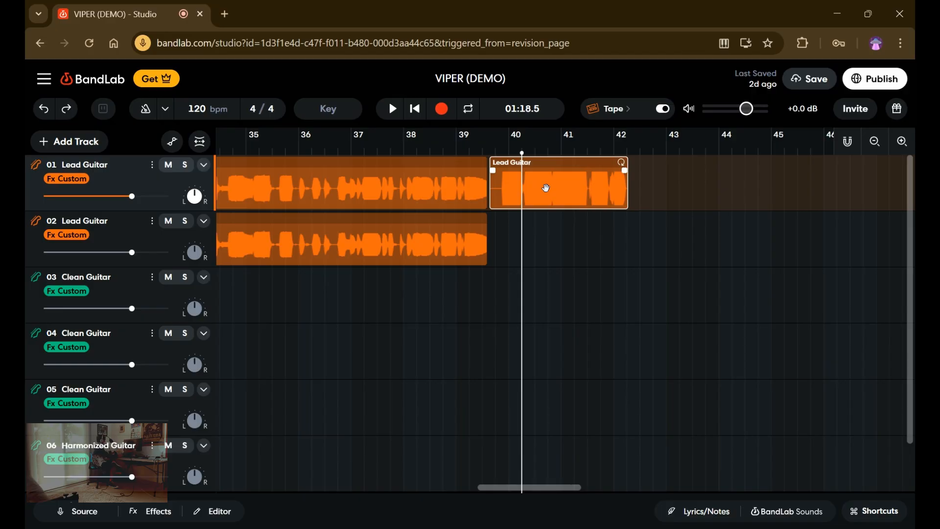
key("ctrl+v")
left_click_drag(577, 193, 559, 242)
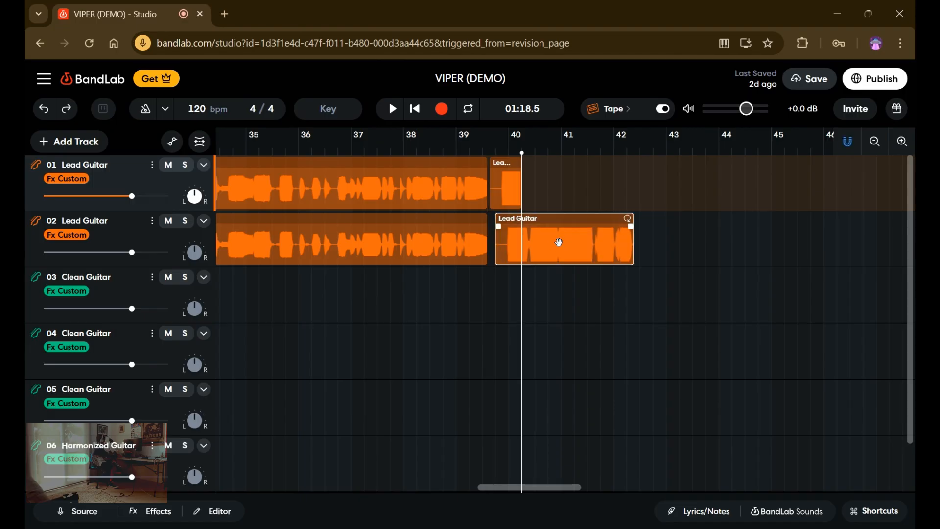
key("ctrl+z")
key("ctrl+z")
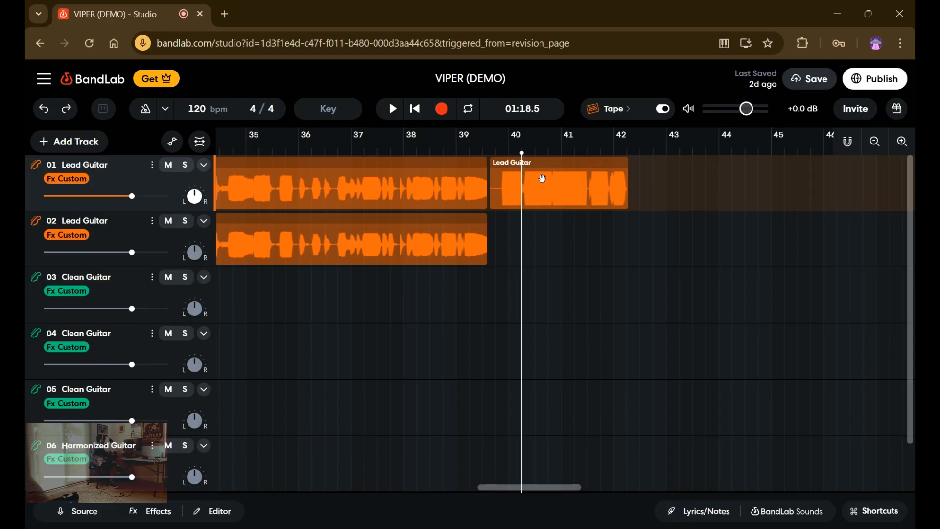
Duplicate the new Lead Guitar region onto the second Lead Guitar track and align both regions with the end of the existing audio in bar 39.
left_click(565, 193)
left_click(664, 206)
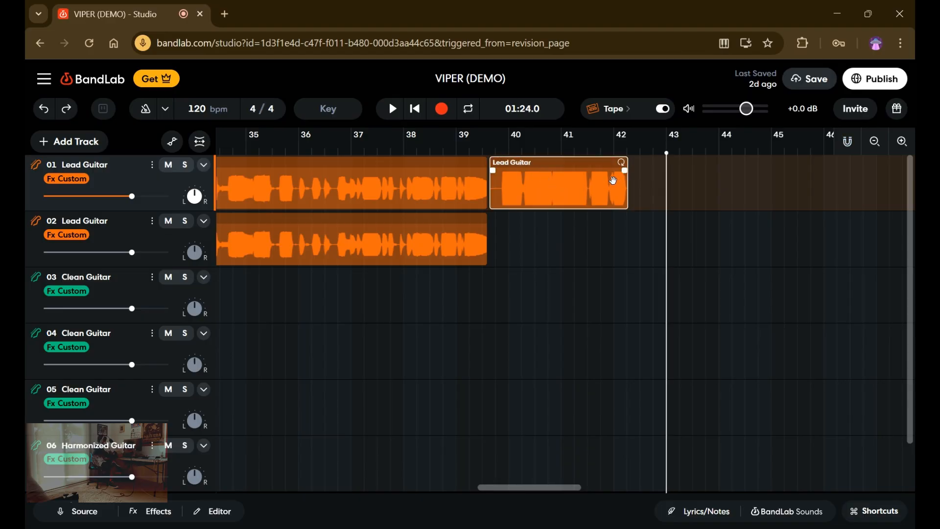
key("ctrl+v")
left_click_drag(683, 196, 503, 240)
left_click_drag(495, 193, 494, 201)
Play back the two layered Lead Guitar regions and pause.
left_click(393, 101)
left_click(685, 273)
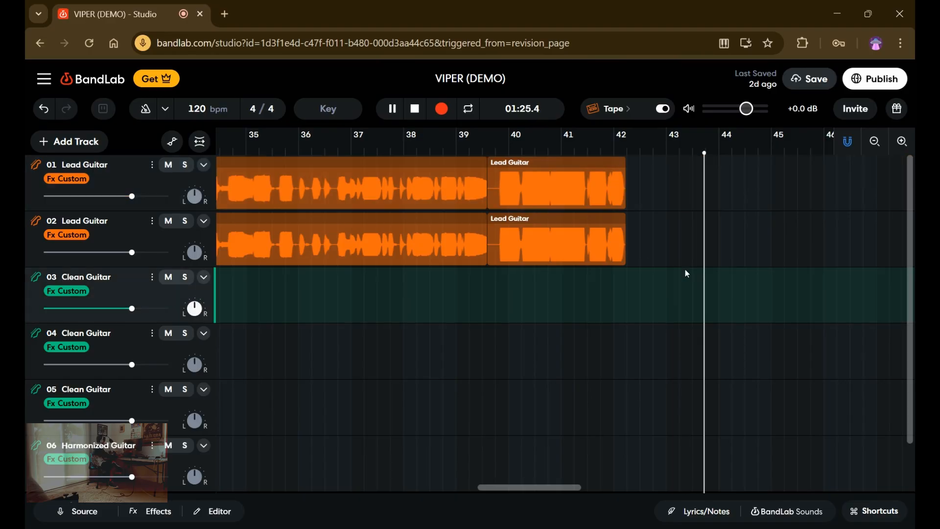
left_click_drag(749, 302, 473, 254)
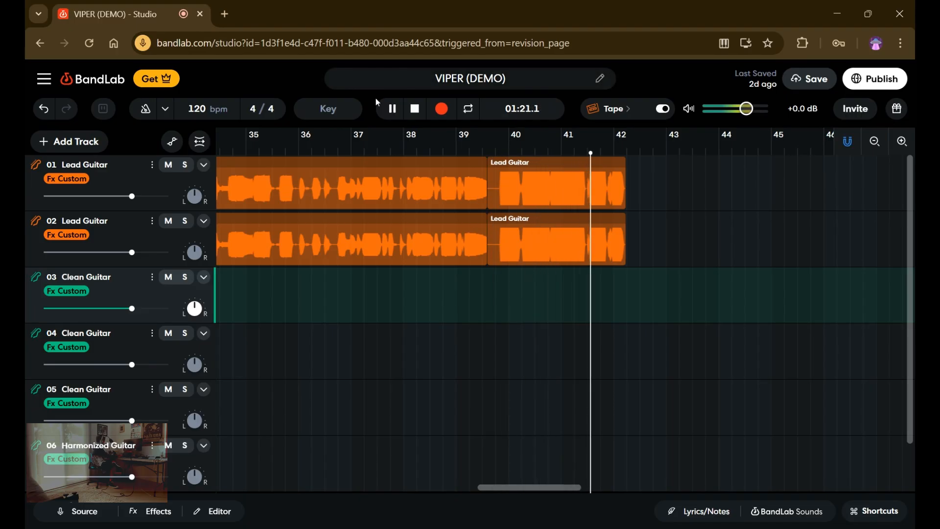
Delete the short regions in bars 39 to 42 from both Lead Guitar tracks.
left_click(516, 213)
left_click_drag(516, 213, 533, 176)
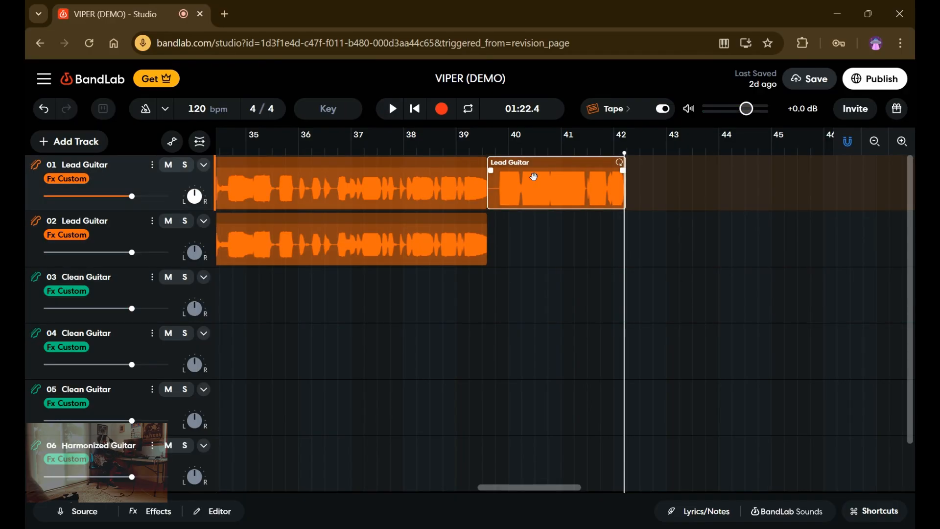
key("Delete")
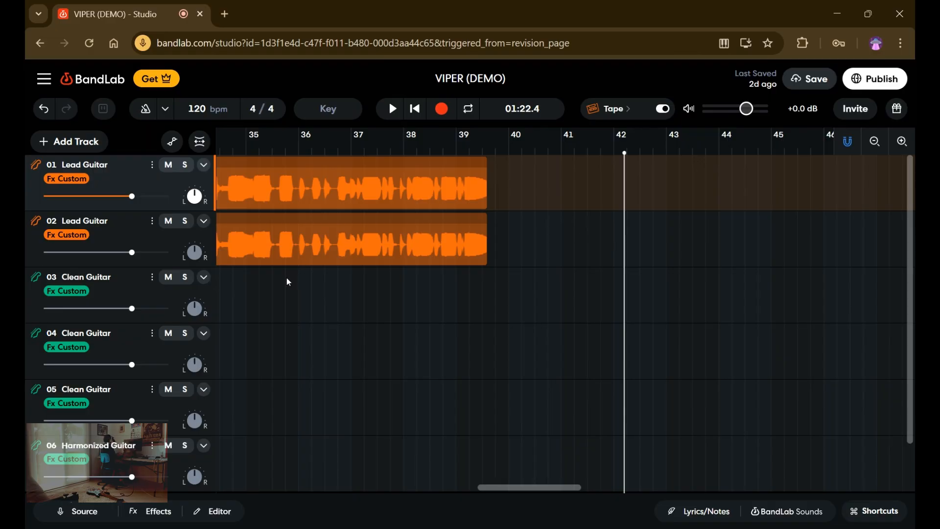
Add a new Voice/Audio track and close its input settings.
left_click(66, 142)
left_click(102, 225)
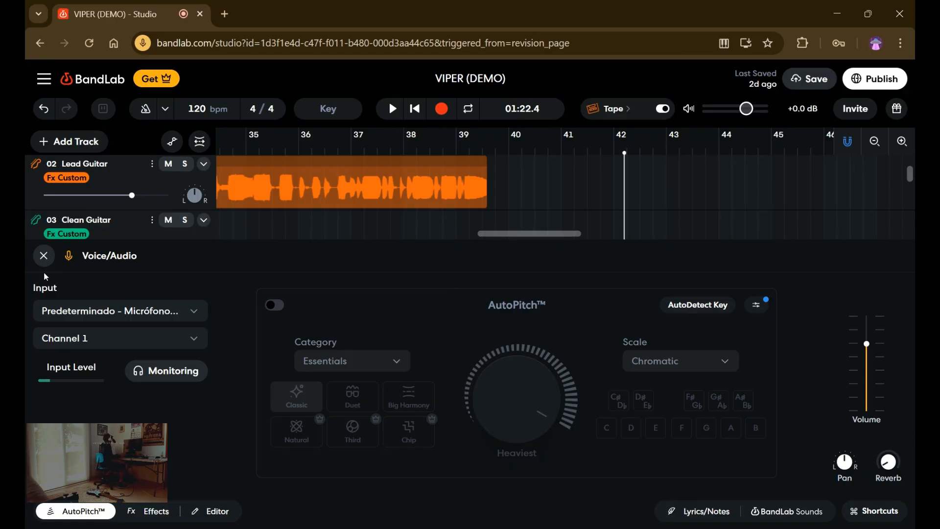
left_click(43, 256)
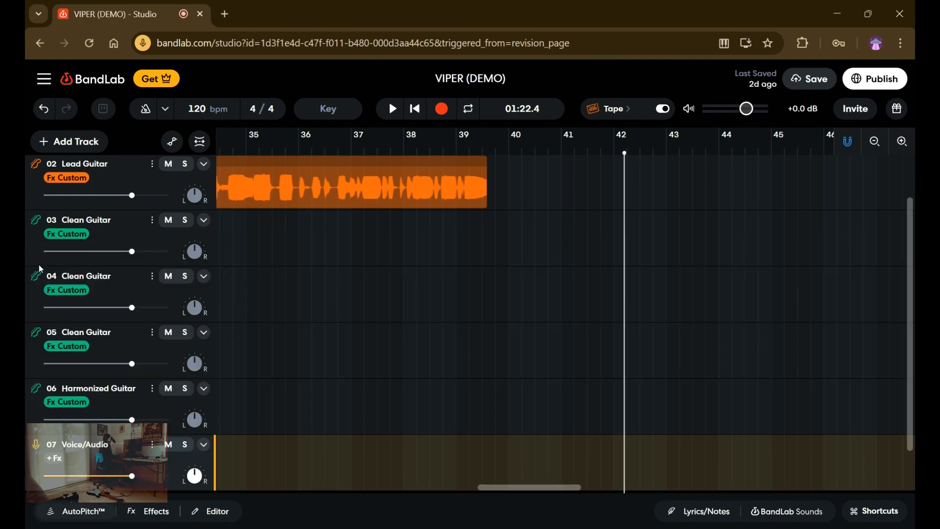
left_click(472, 463)
left_click(614, 462)
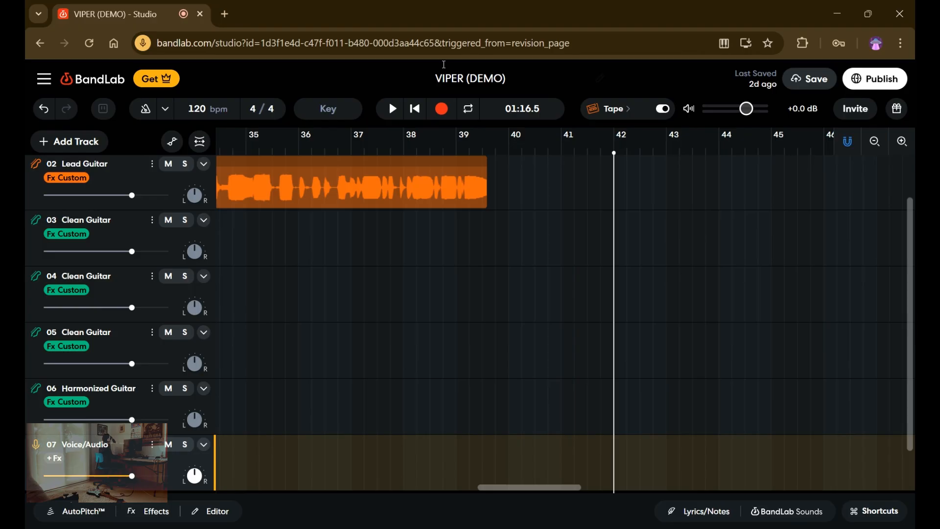
left_click(448, 116)
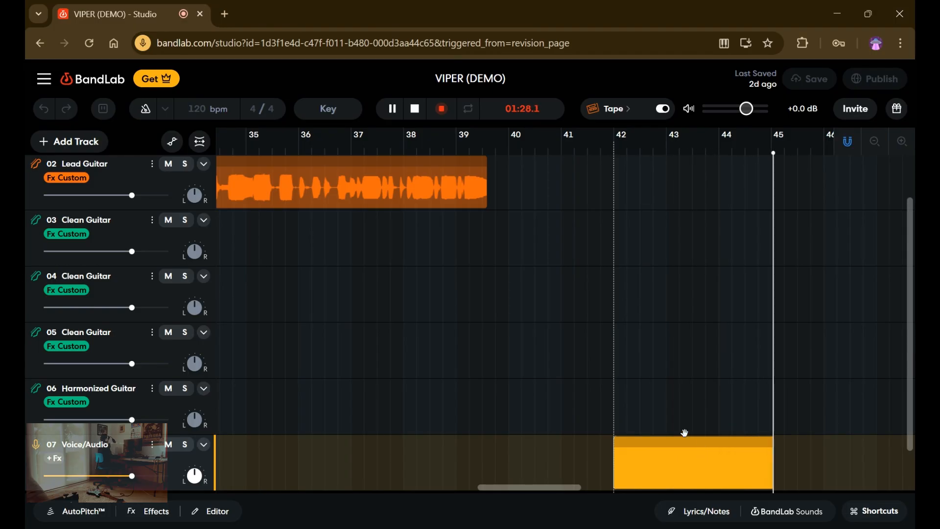
left_click(432, 110)
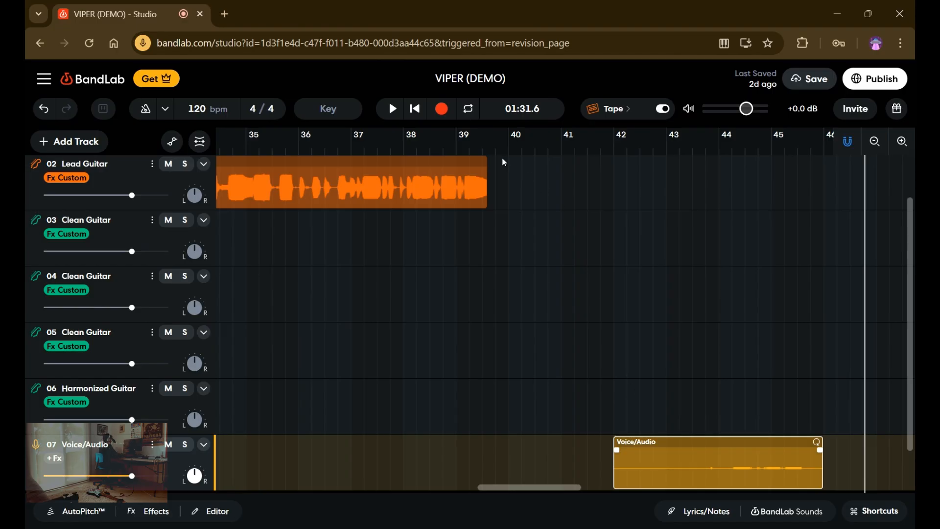
key("Delete")
Record a take of about three and a half bars on the Voice/Audio track, starting just before bar 41, and stop.
left_click(553, 468)
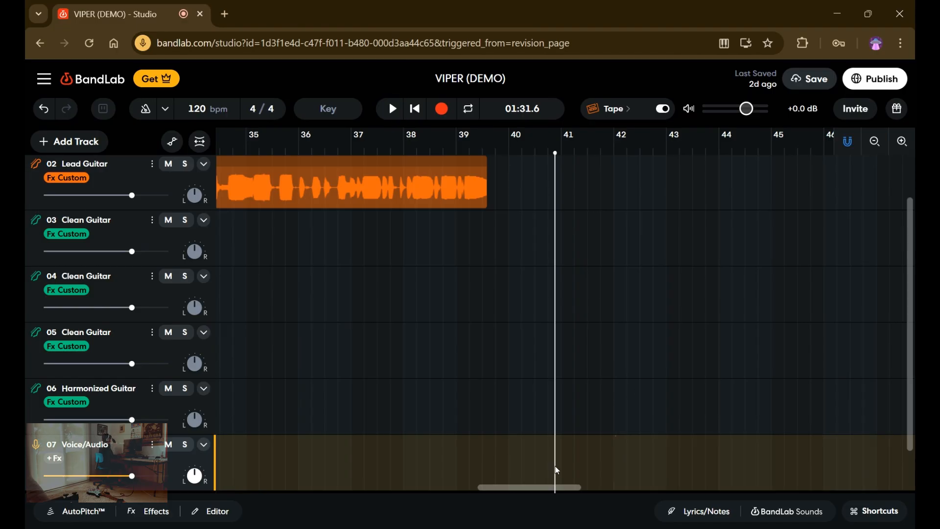
left_click(441, 109)
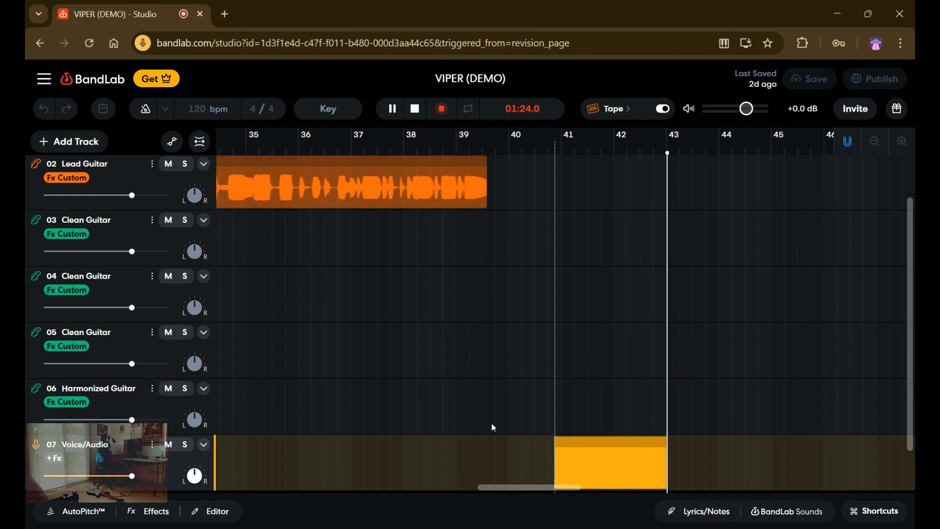
left_click(420, 108)
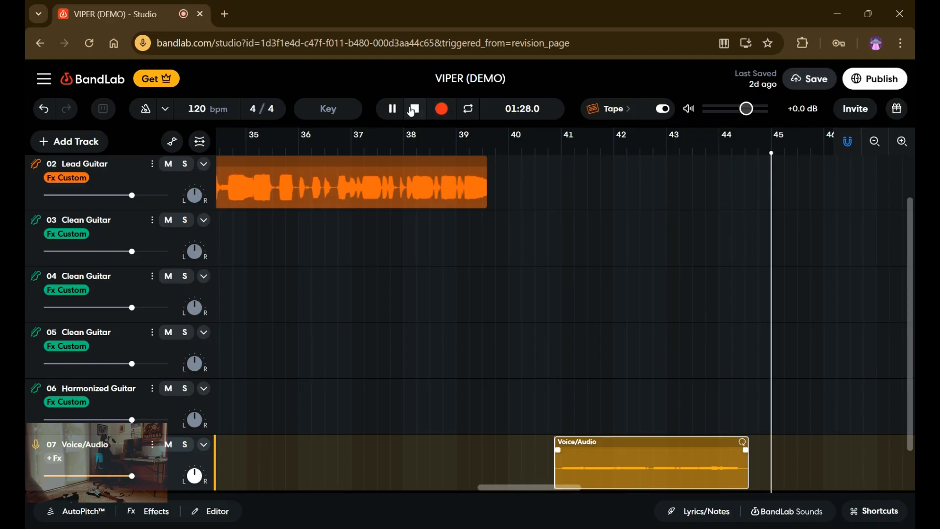
left_click(417, 109)
Raise the region gain of the new Voice/Audio recording to +24.0 dB during playback, close the region editor and stop playback.
left_click(391, 113)
left_click(204, 516)
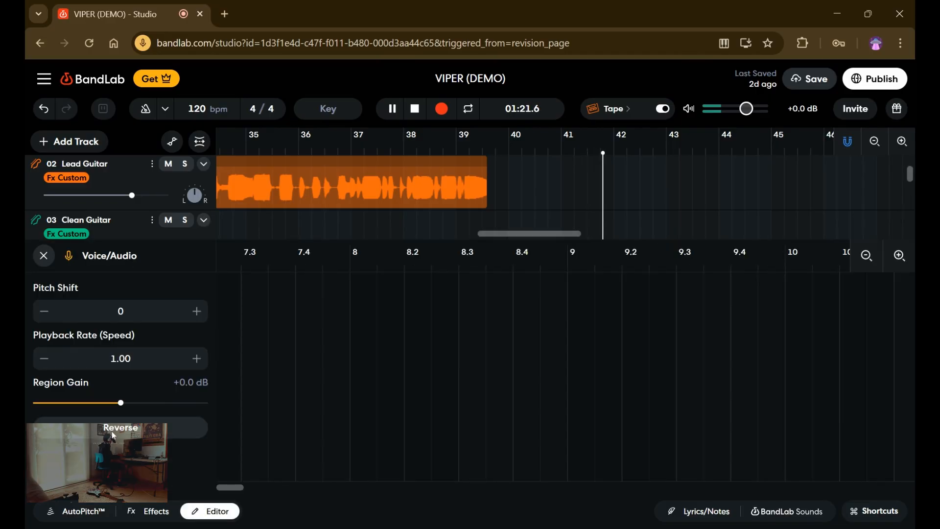
left_click_drag(126, 403, 220, 408)
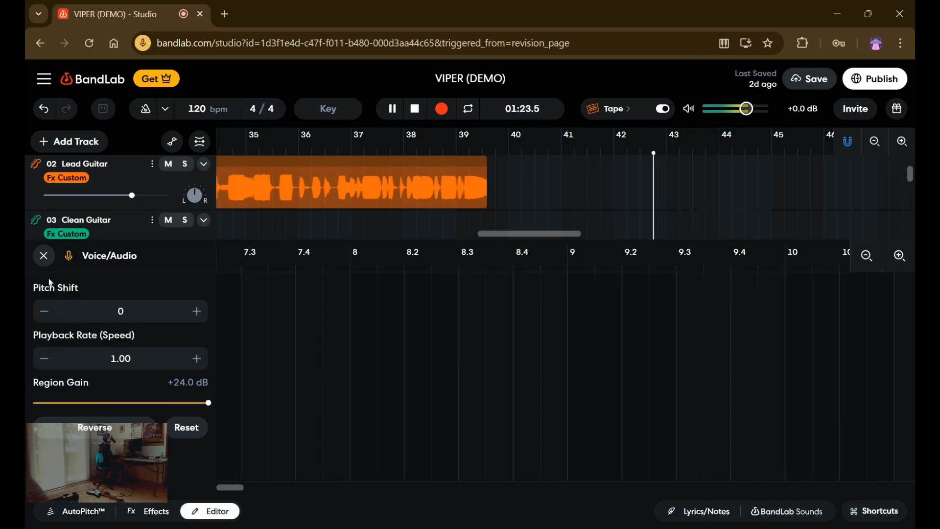
left_click(44, 255)
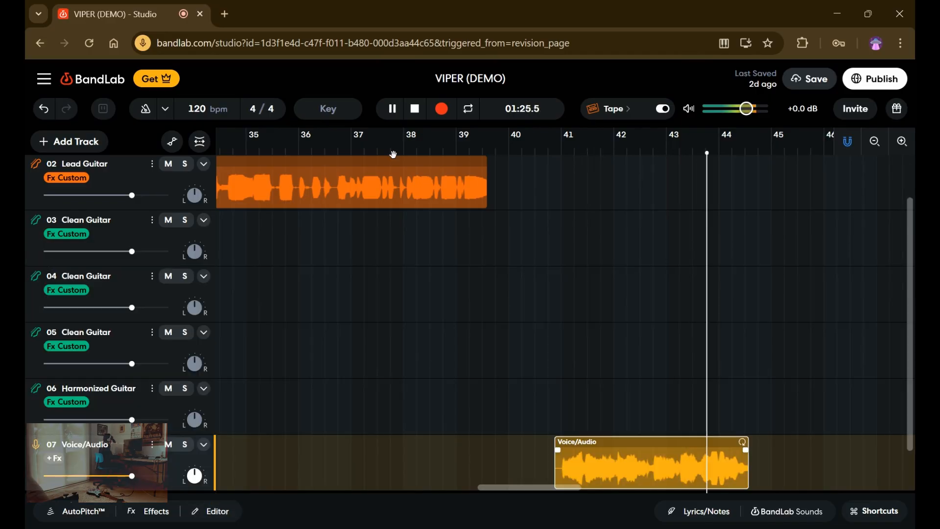
left_click(392, 116)
left_click(412, 114)
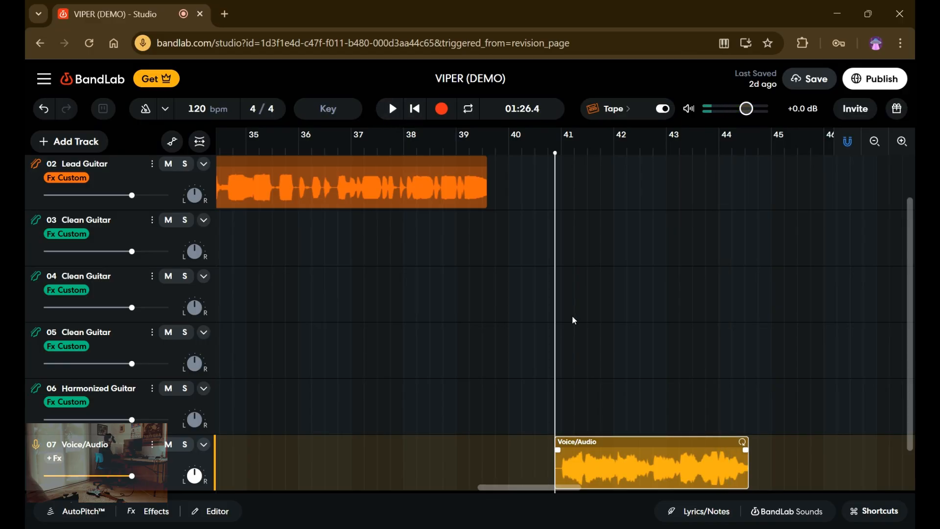
Duplicate the Voice/Audio track with its region, play back the two copies together and pause.
left_click(151, 443)
left_click(201, 492)
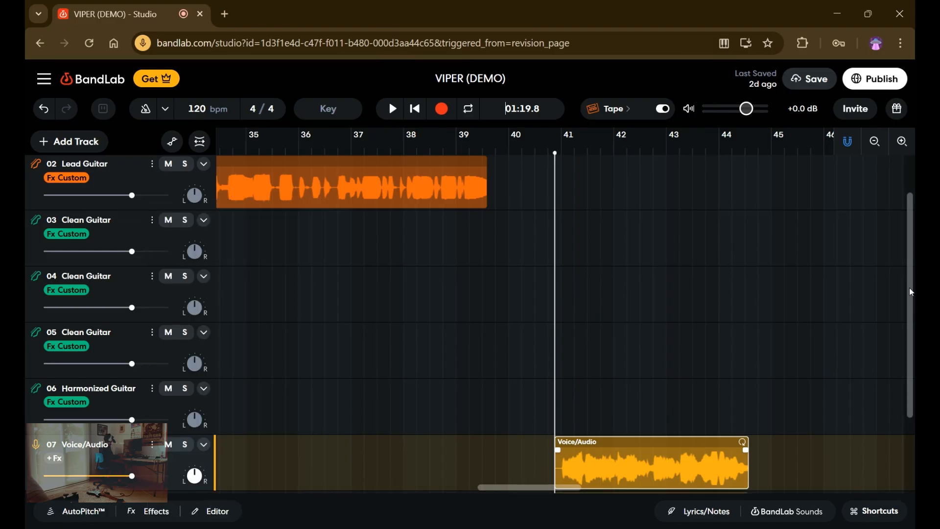
scroll(911, 291, "down", 3)
left_click(394, 111)
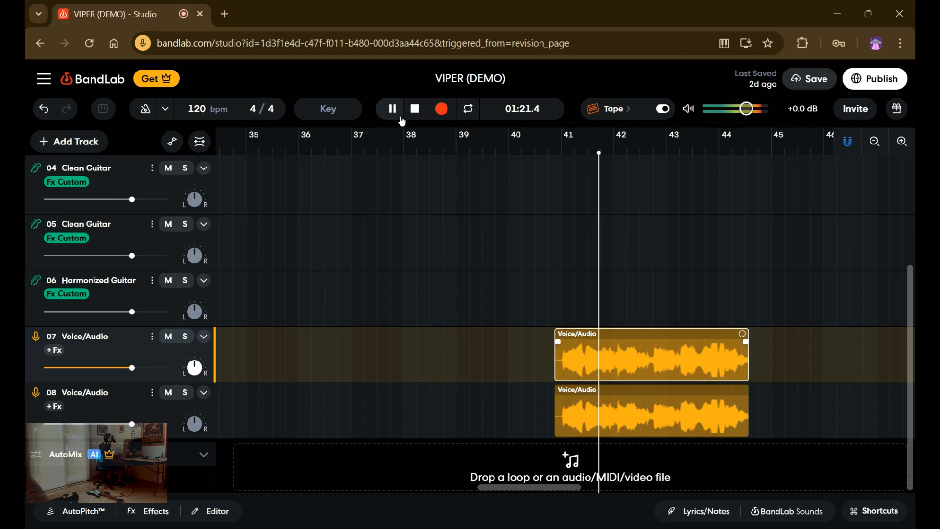
left_click(392, 111)
Delete the copied region from the second Voice/Audio track and place the playhead at the start of the first track's region, just before bar 41.
left_click(612, 399)
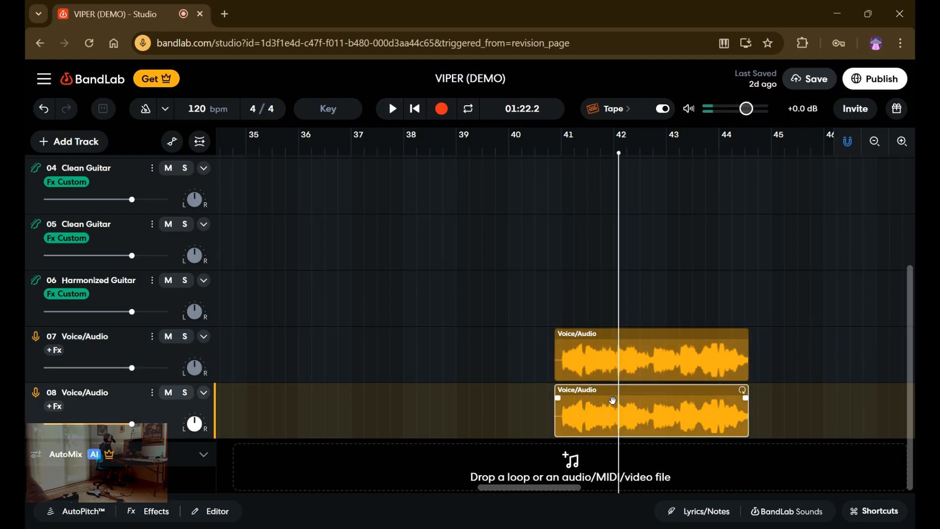
key("Delete")
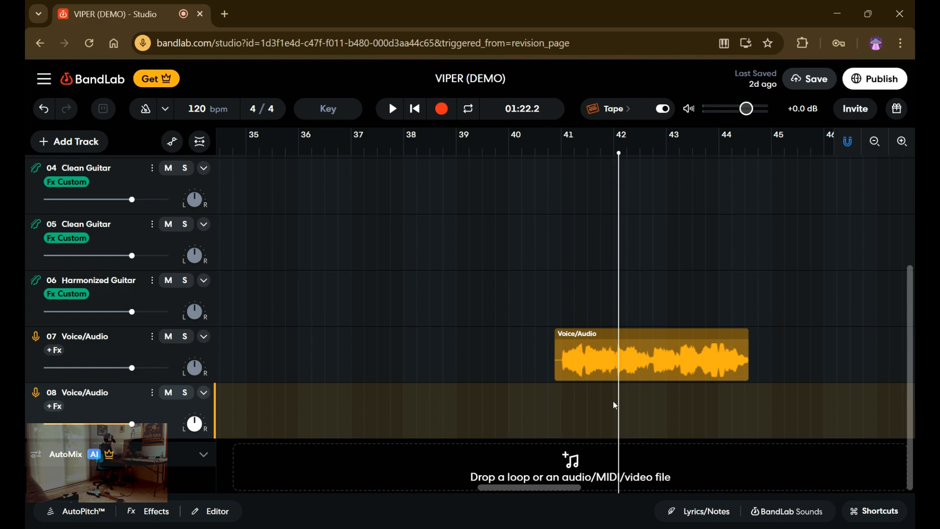
left_click(565, 425)
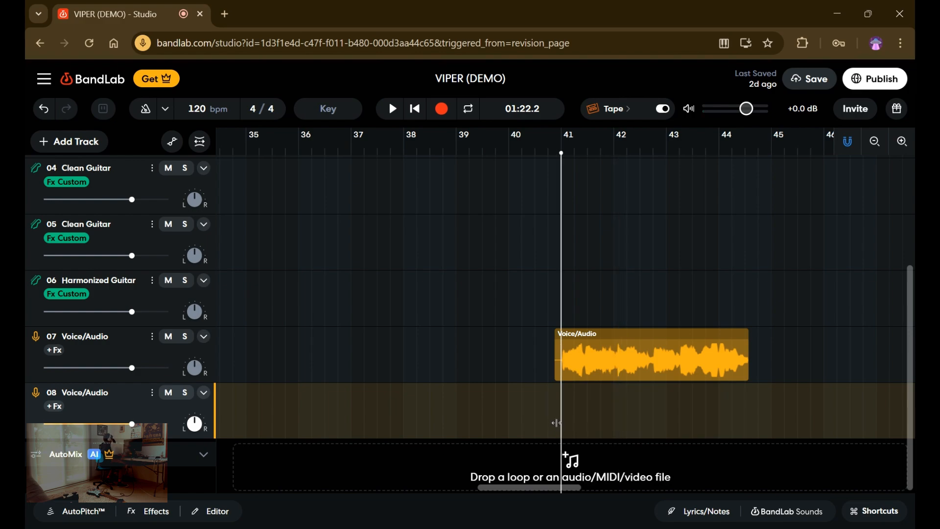
left_click(553, 424)
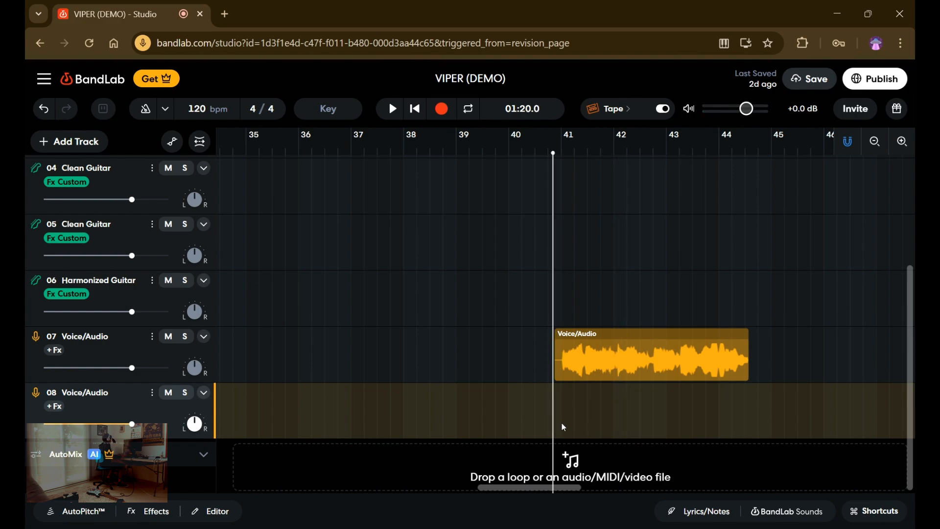
left_click(752, 363)
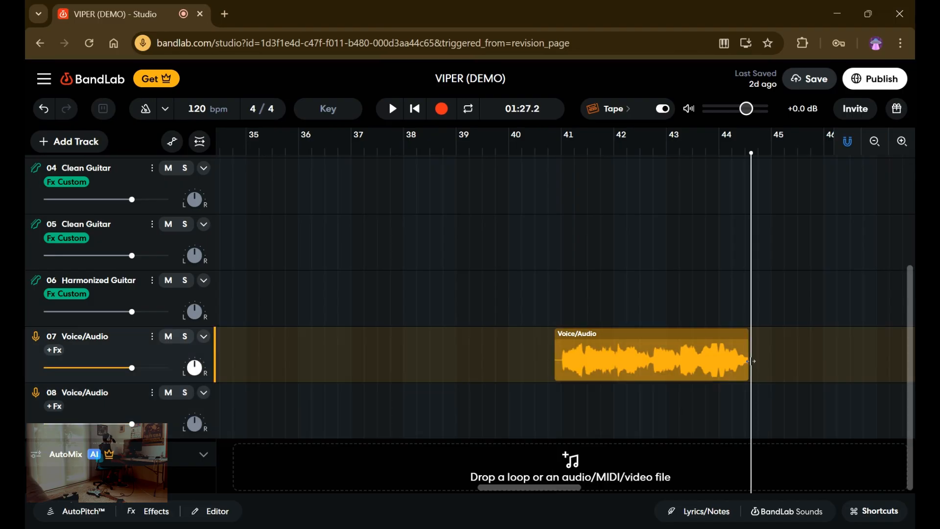
left_click(566, 413)
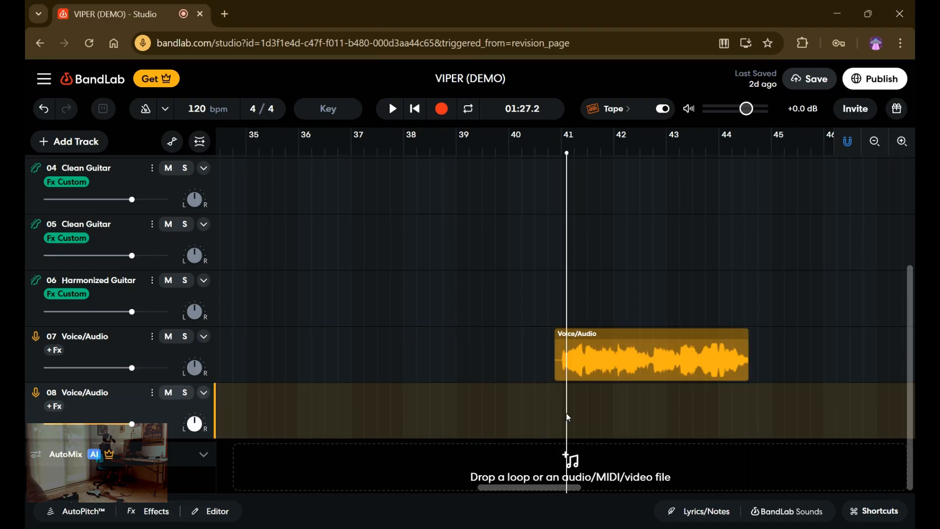
left_click(561, 414)
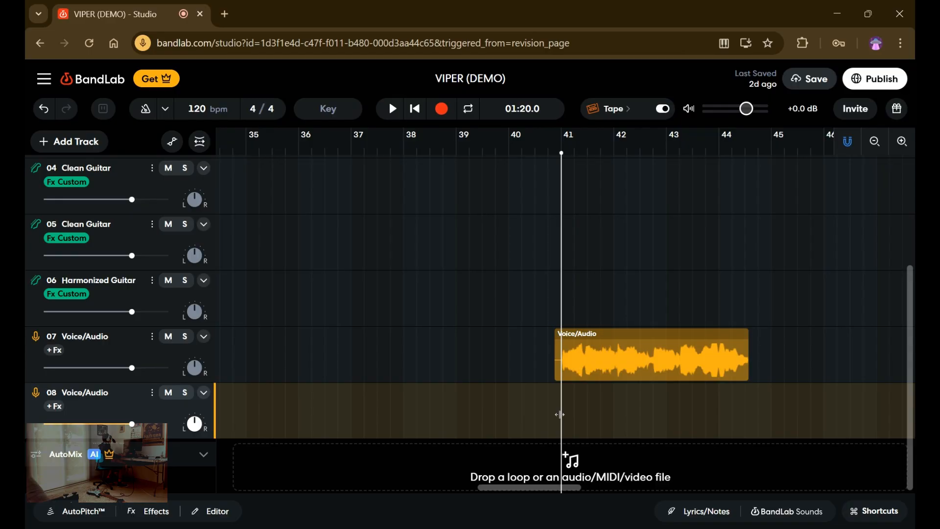
left_click_drag(559, 415, 553, 422)
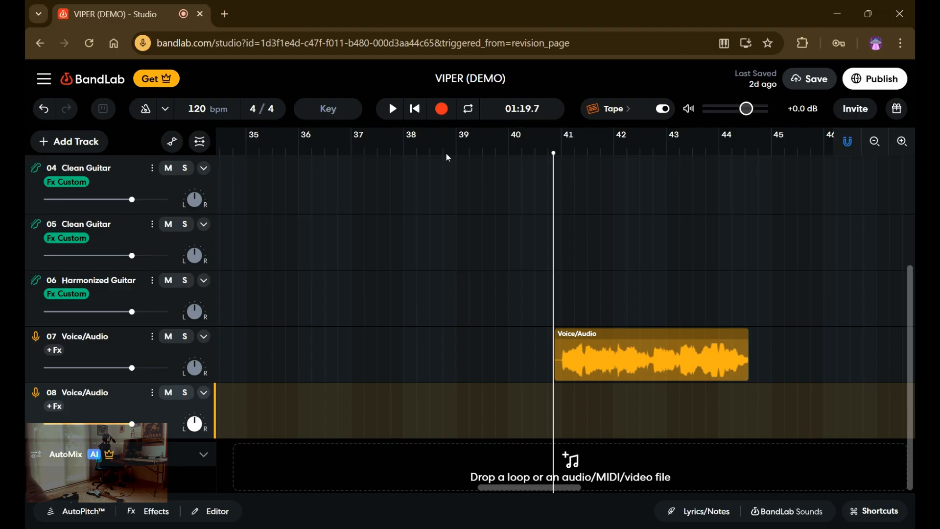
Record a second take of the same length on the second Voice/Audio track alongside the first one, and stop.
left_click(439, 113)
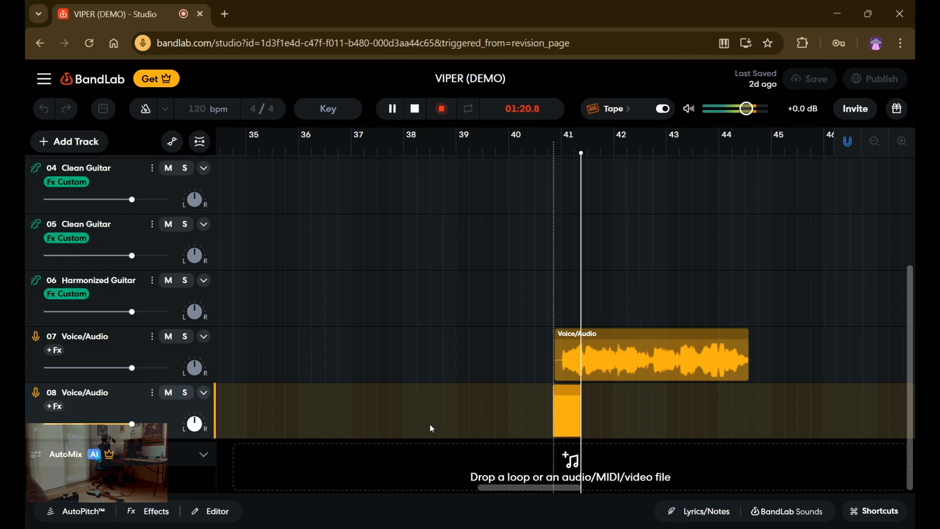
left_click(439, 109)
left_click(413, 109)
left_click(412, 111)
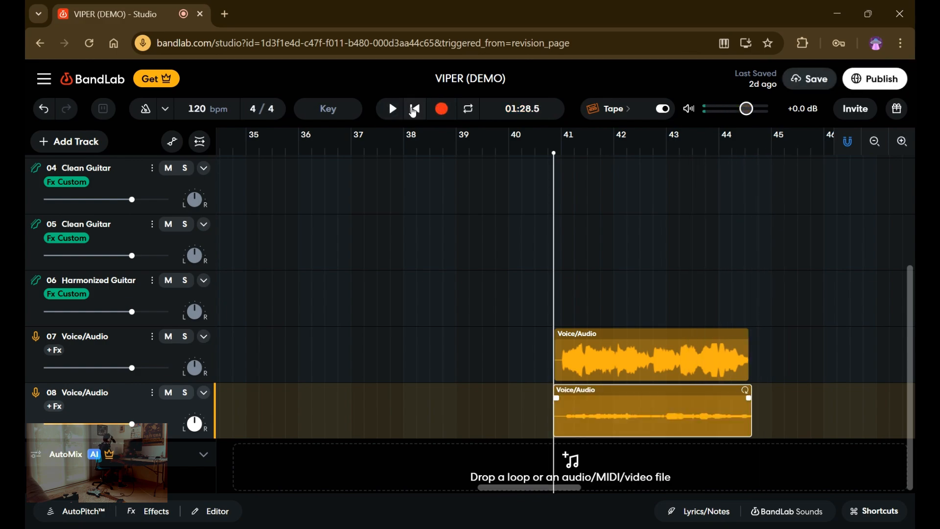
Raise the second Voice/Audio take's region gain to +24.0 dB, play both takes together and pause.
left_click(218, 512)
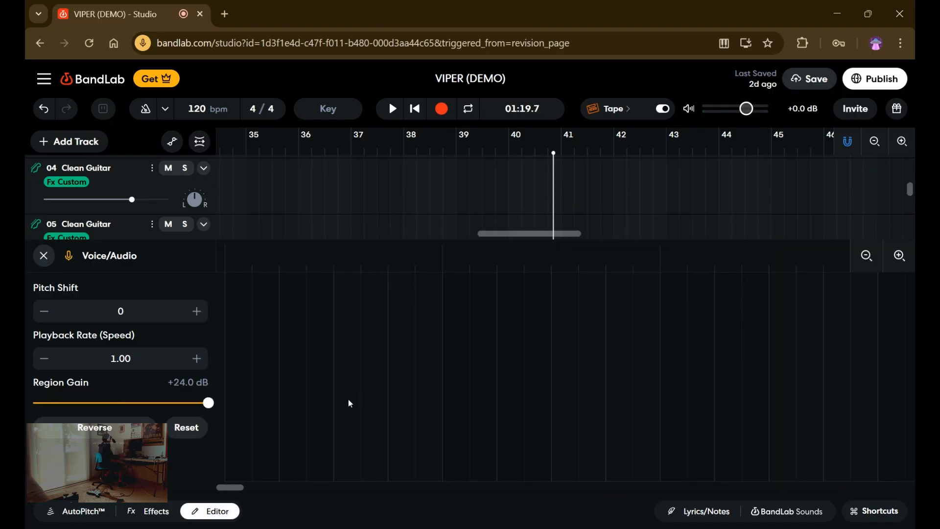
left_click(45, 254)
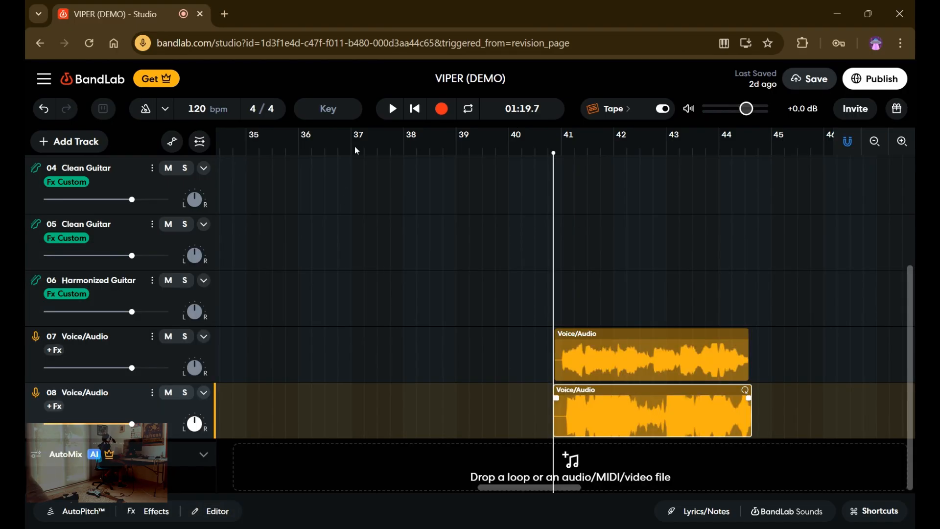
left_click(394, 110)
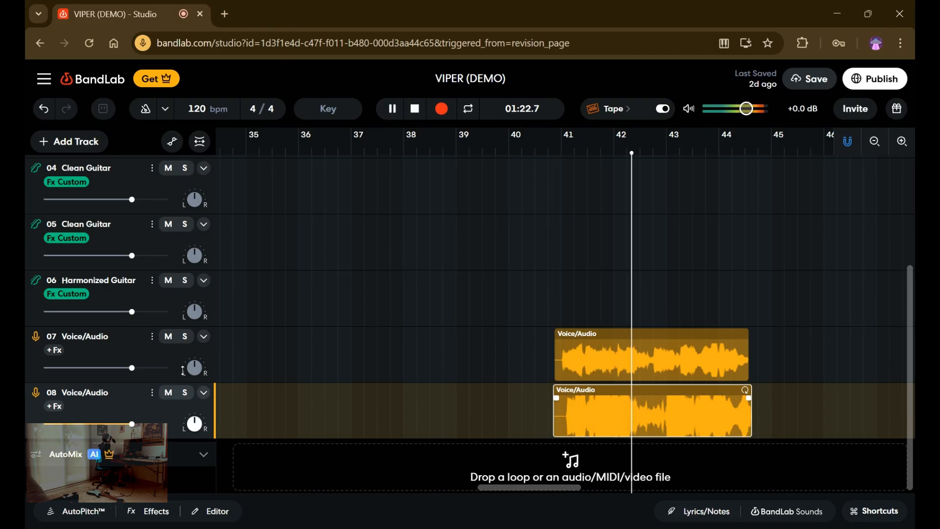
left_click(152, 393)
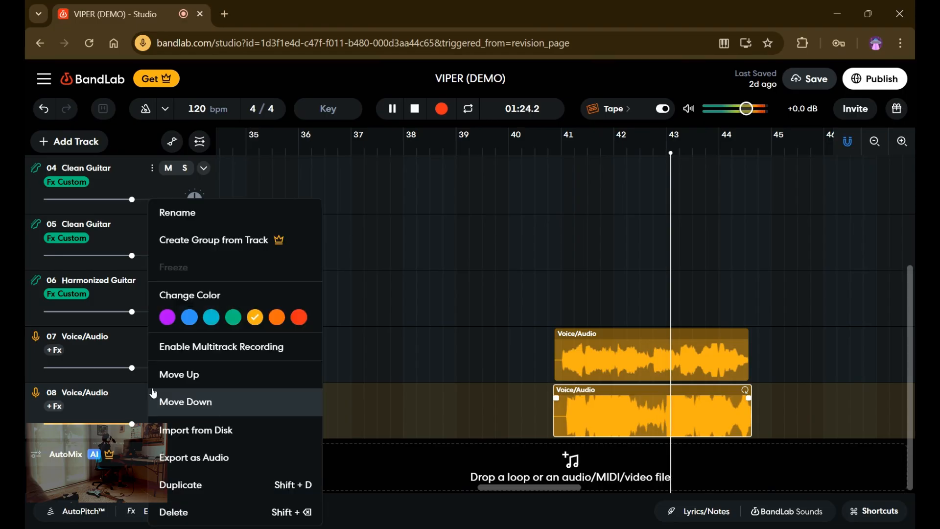
left_click(424, 298)
left_click(391, 110)
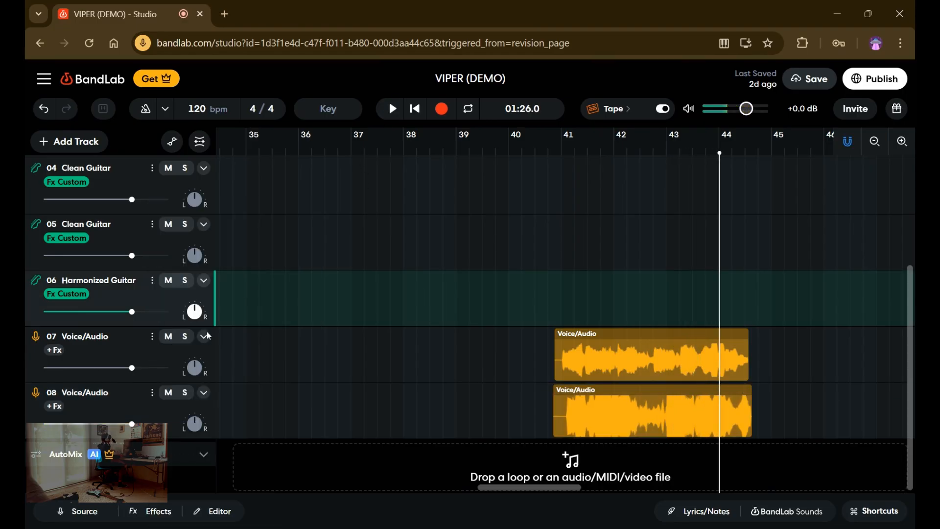
Delete both Voice/Audio tracks from the project.
left_click(151, 337)
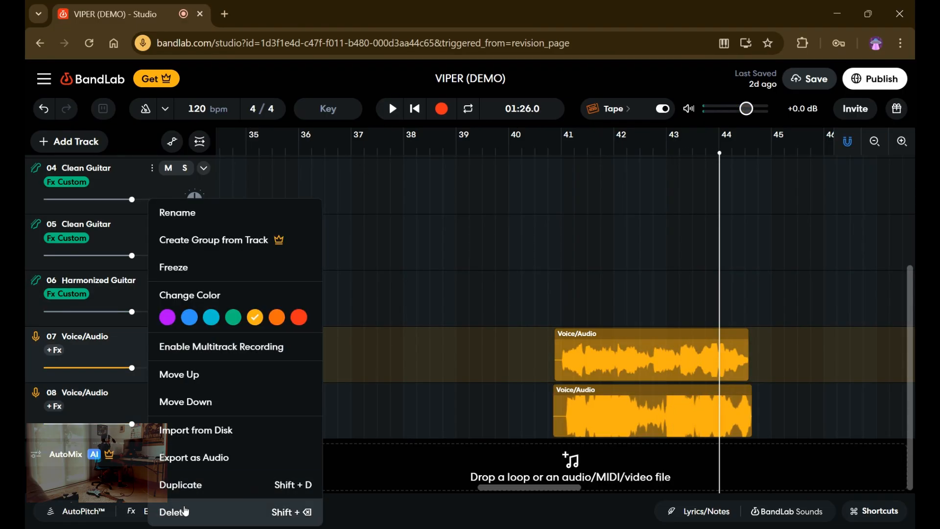
left_click(169, 510)
left_click(151, 388)
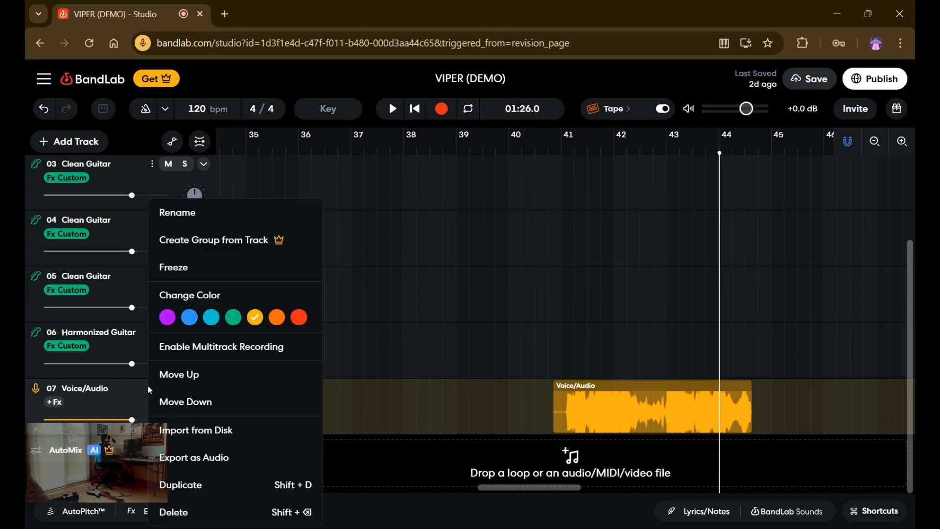
left_click(168, 510)
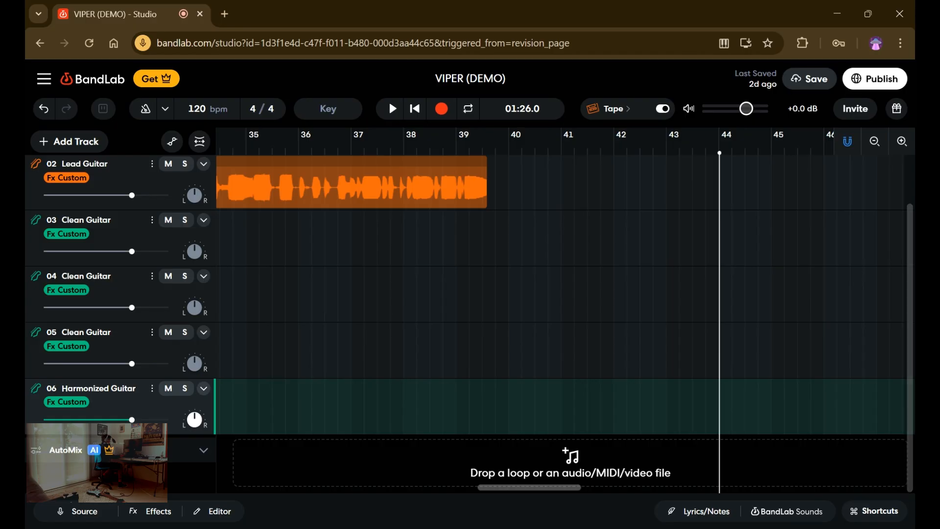
Delete the two extra Clean Guitar tracks, 04 and 05, keeping track 03 and the Harmonized Guitar track.
scroll(730, 277, "up", 2)
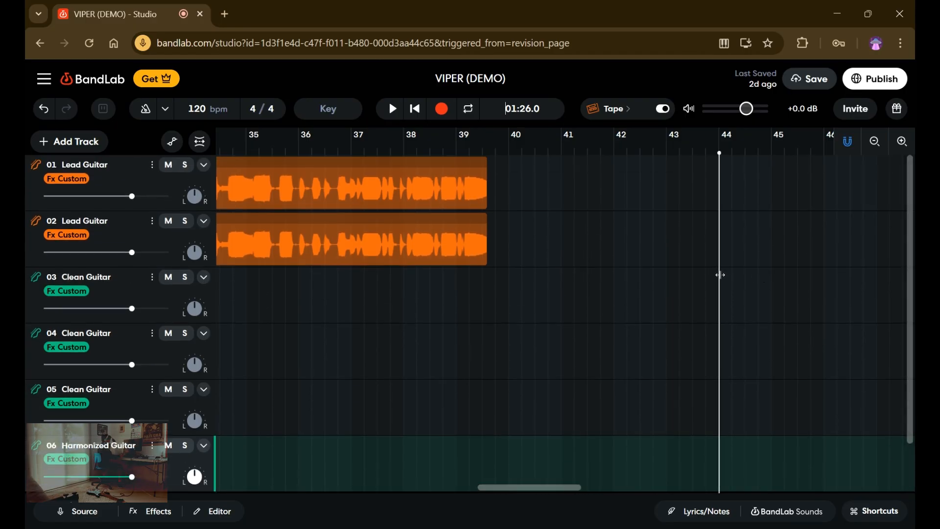
left_click_drag(407, 243, 134, 244)
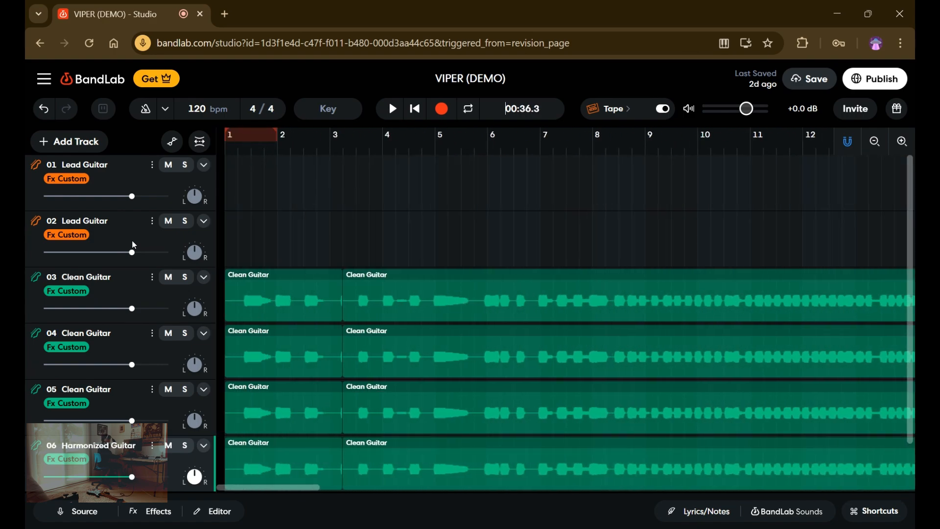
left_click(152, 336)
left_click(166, 510)
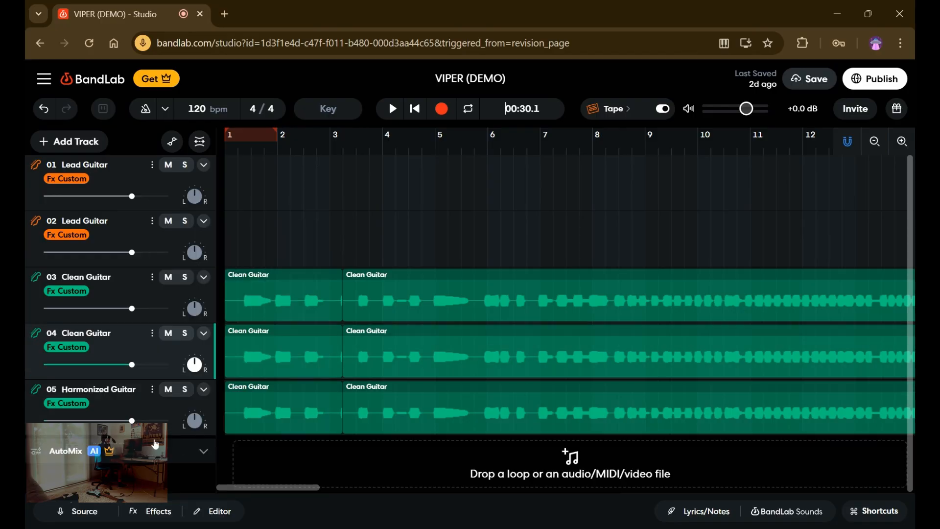
left_click(152, 333)
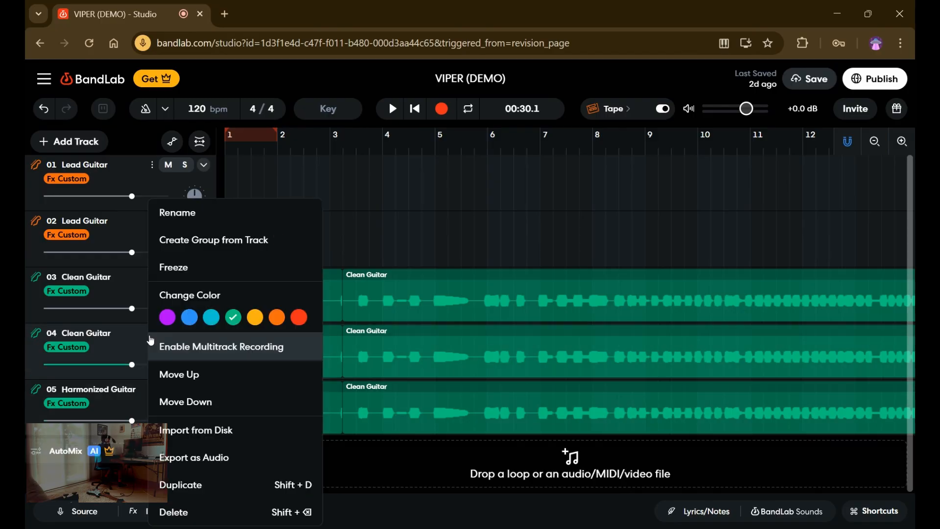
left_click(172, 512)
left_click(172, 511)
Reverse the long region starting after bar 3 on the Clean Guitar and Harmonized Guitar tracks, and play the result.
left_click(366, 319)
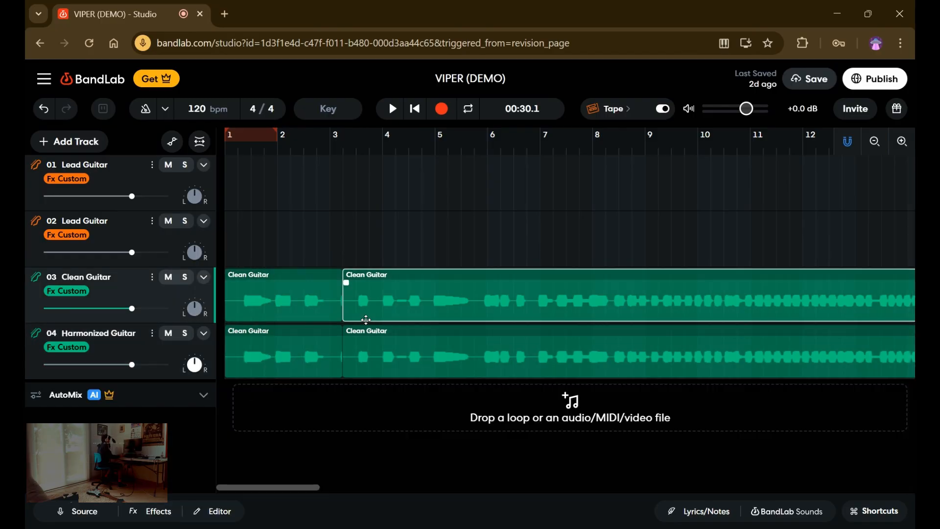
left_click(198, 514)
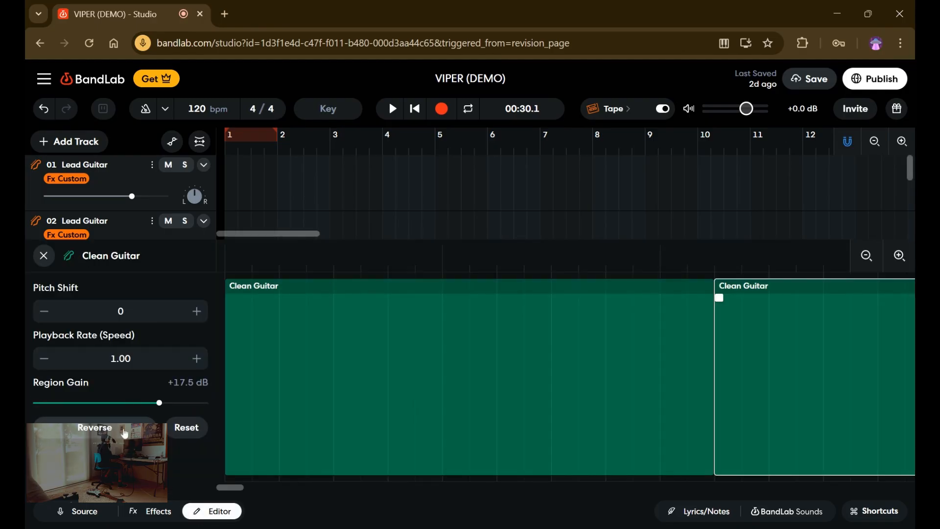
left_click(42, 258)
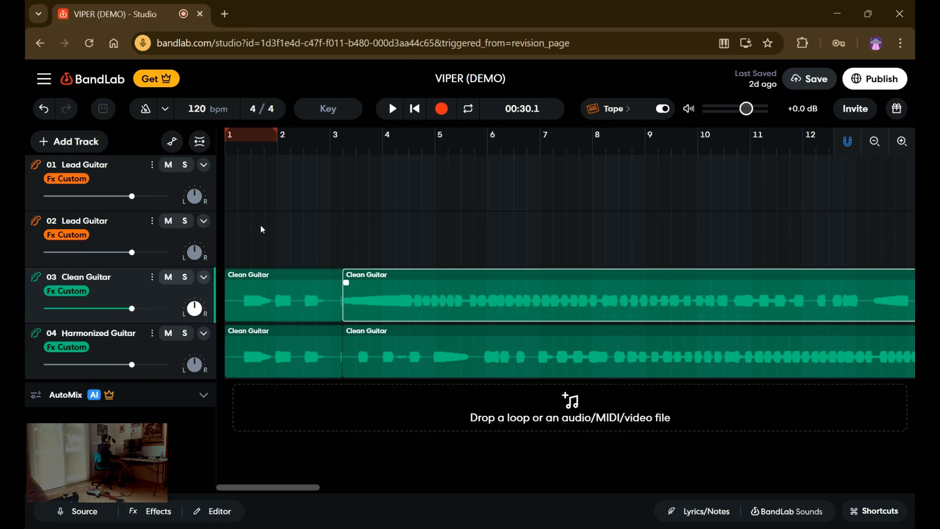
left_click(361, 358)
left_click(191, 509)
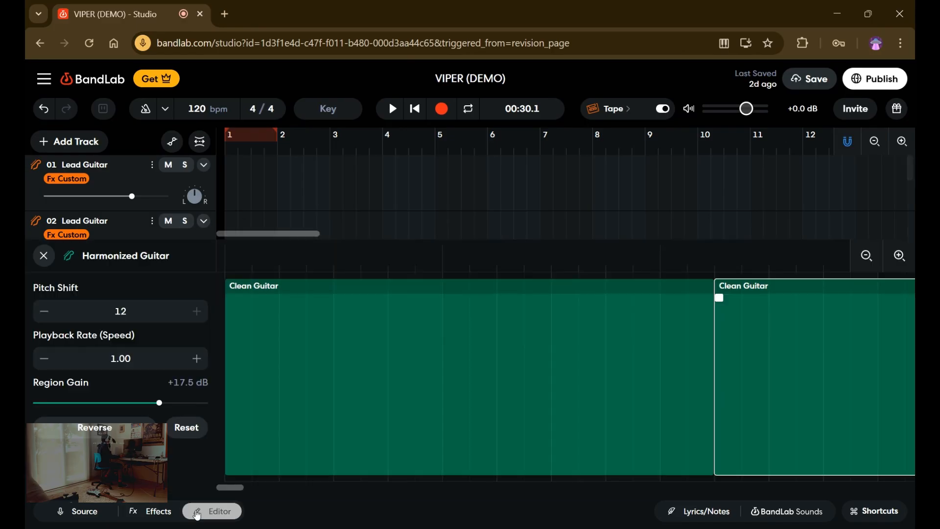
left_click(43, 257)
left_click(312, 272)
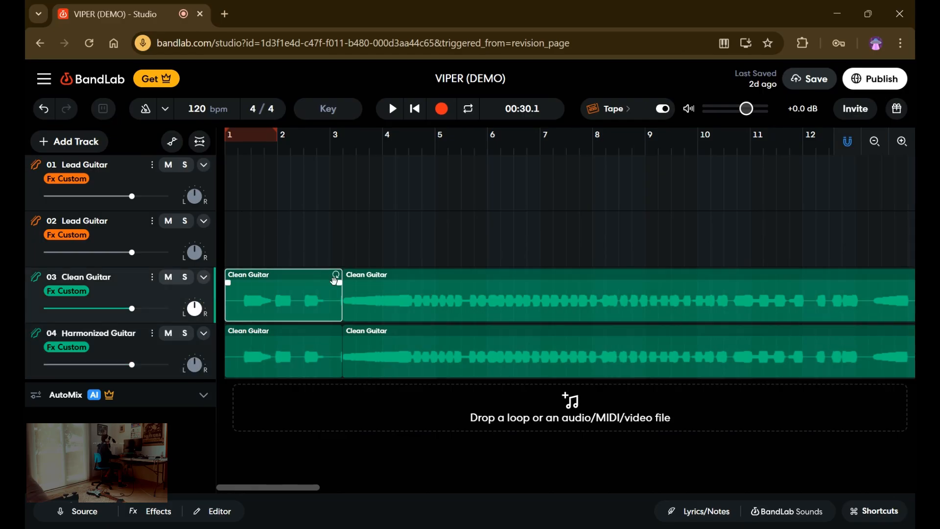
left_click(397, 114)
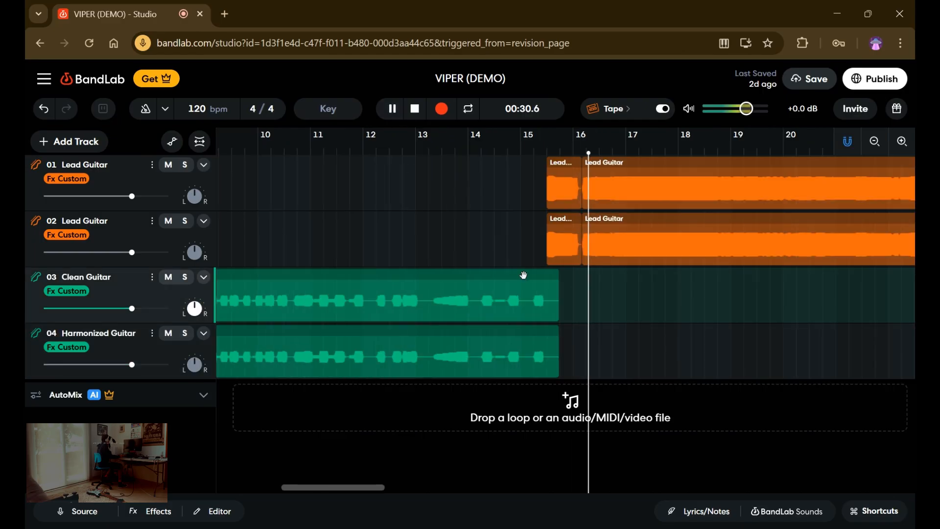
left_click_drag(419, 306, 197, 307)
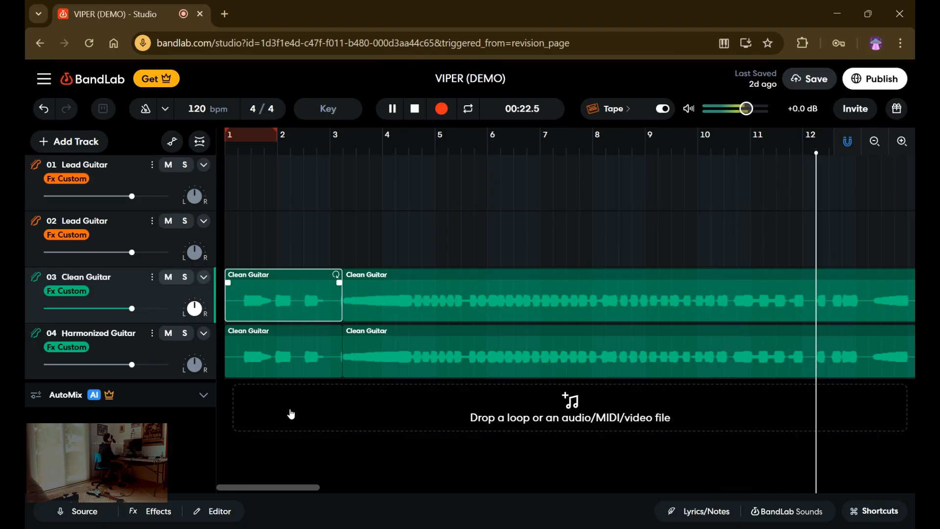
Undo the reversal of both guitar regions, and briefly play the project from the start before stopping.
key("ctrl+z")
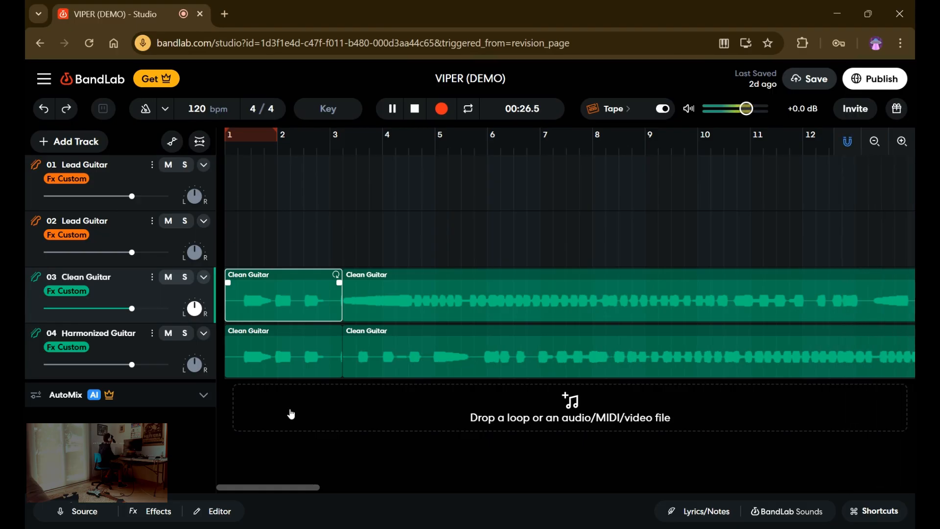
key("ctrl+z")
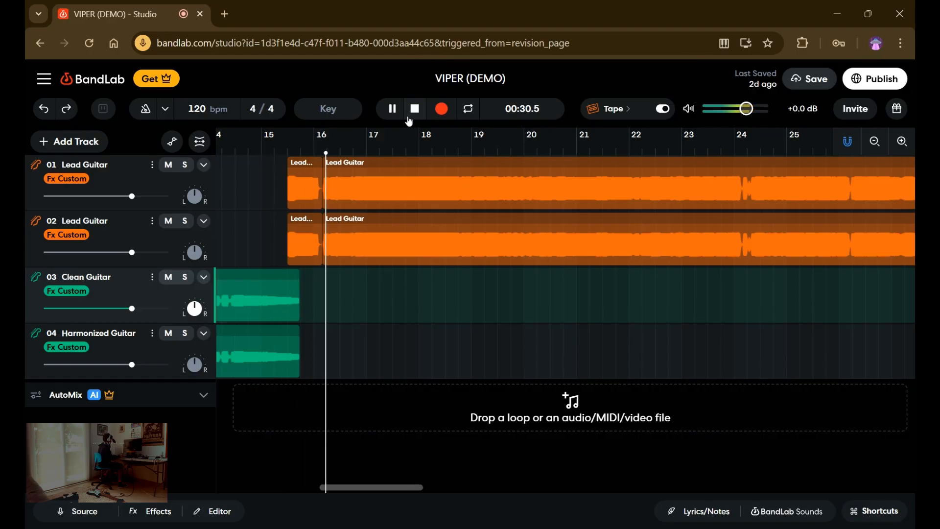
left_click(392, 112)
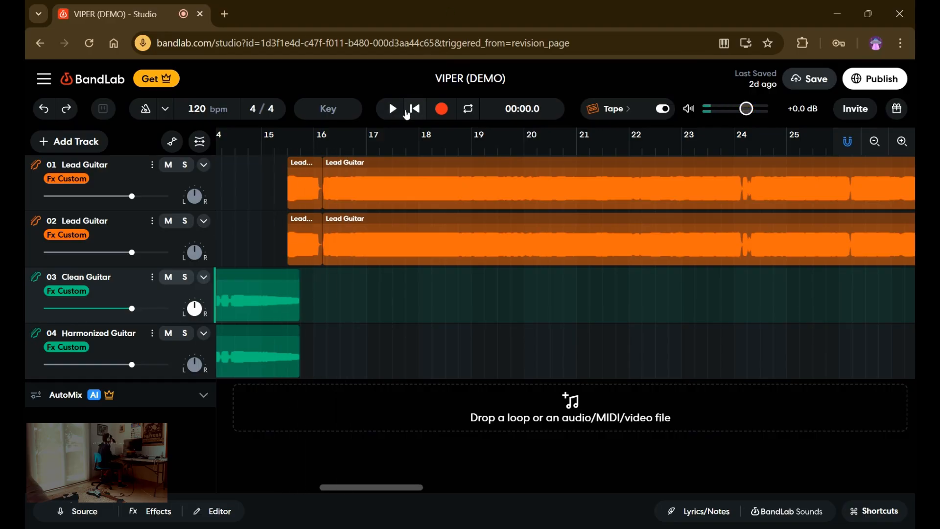
left_click(395, 112)
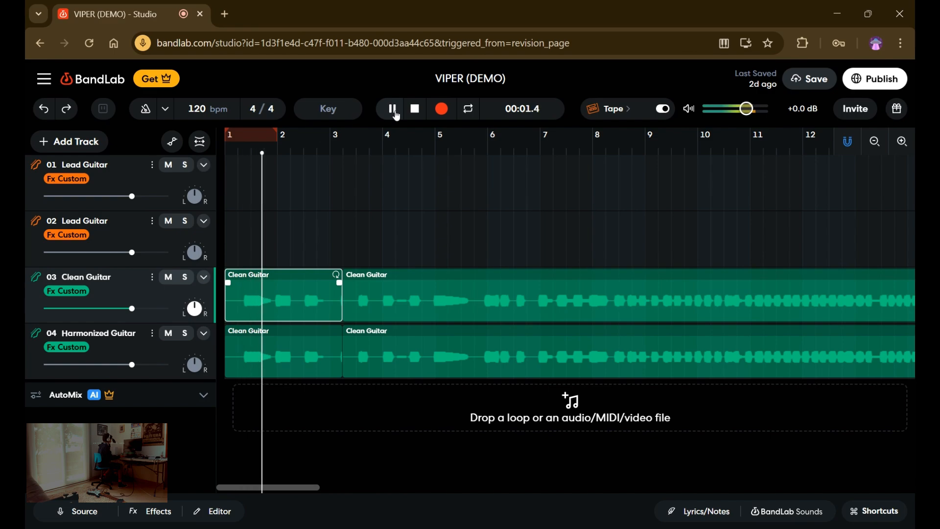
left_click(414, 114)
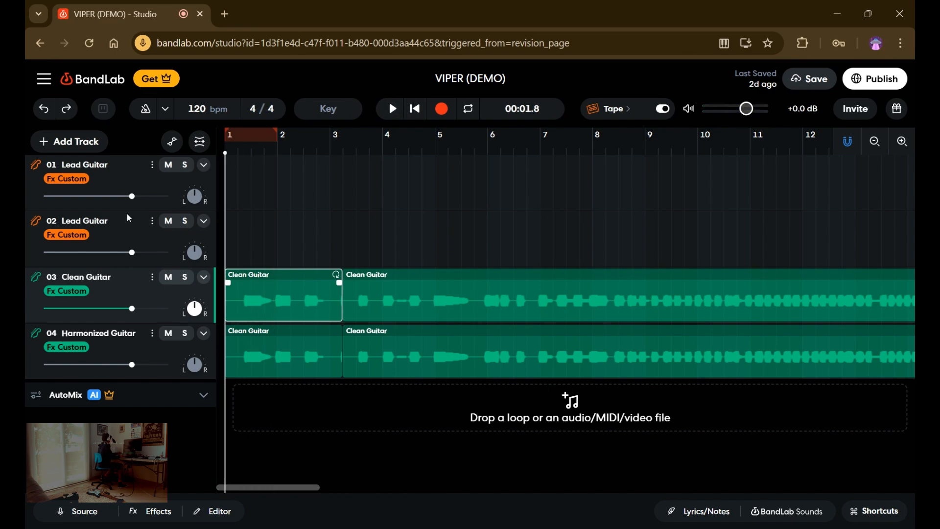
Rename the second Lead Guitar track as "Lead Guitar 2" and select the Clean Guitar track.
left_click(151, 221)
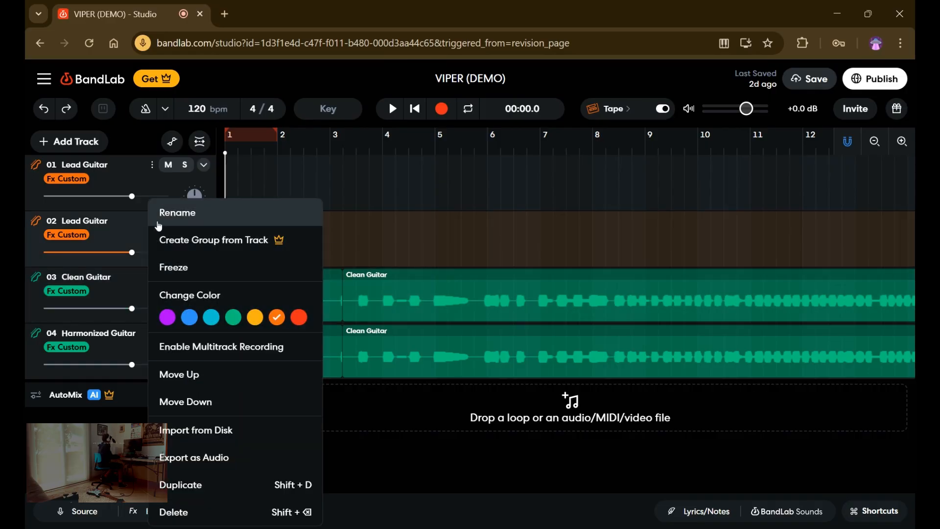
left_click(112, 221)
type("2")
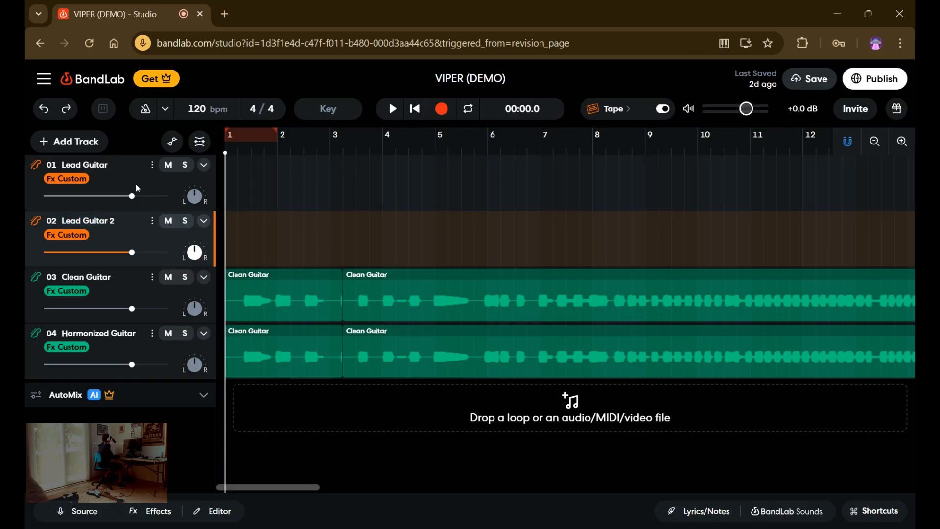
left_click(132, 165)
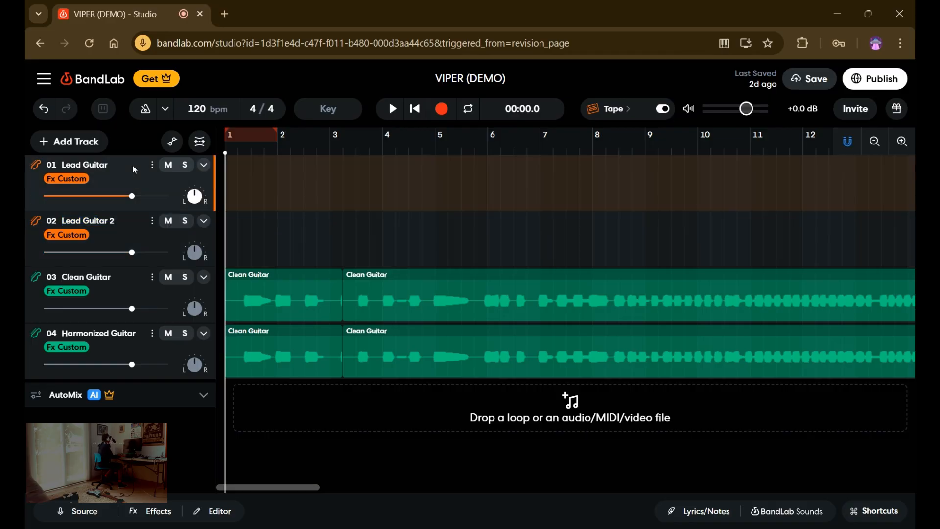
left_click(110, 285)
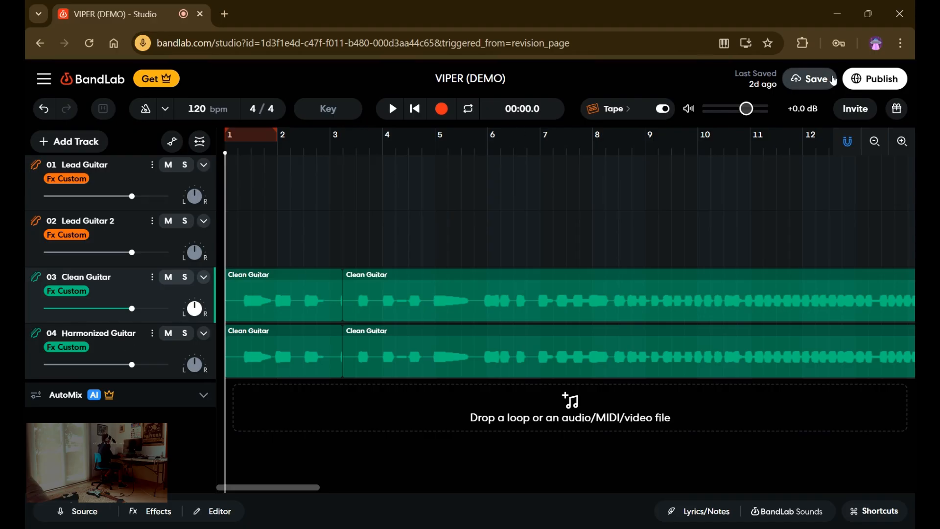
Save the VIPER (DEMO) project and leave the studio for the song's track page.
left_click(826, 79)
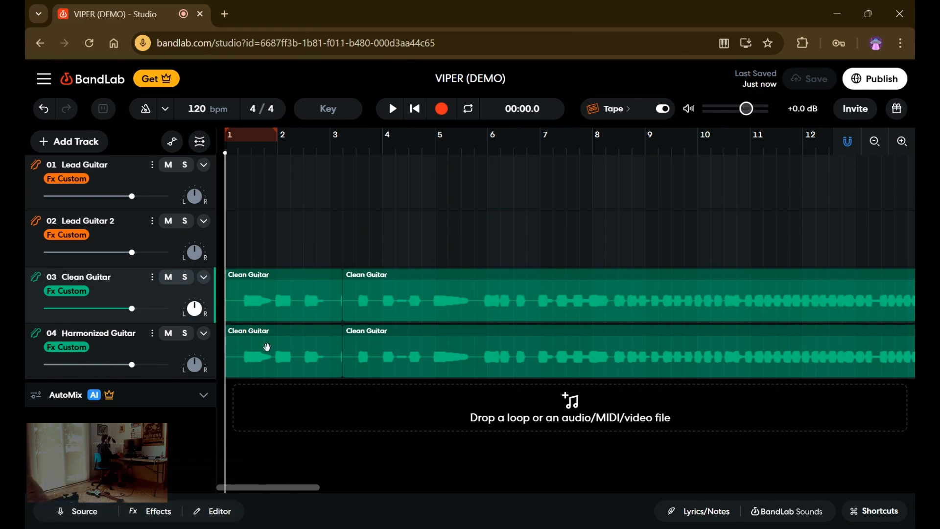
left_click(87, 78)
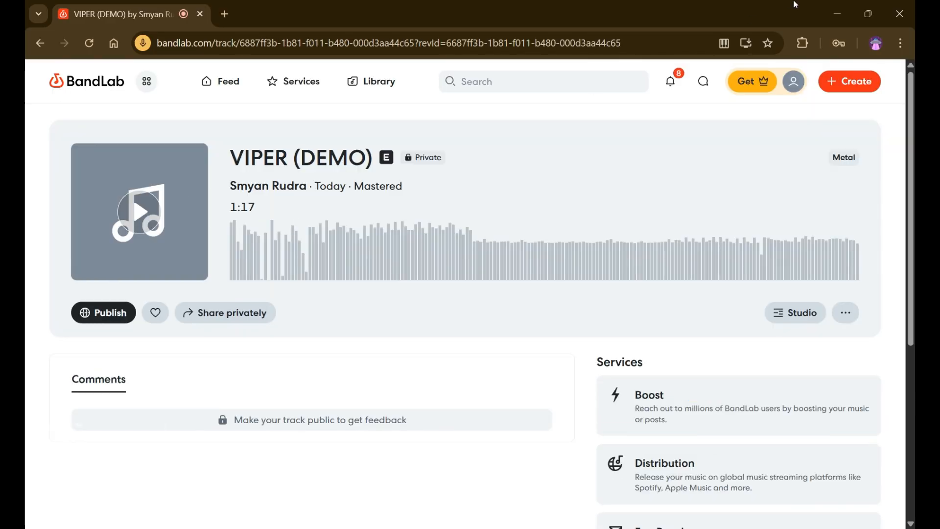